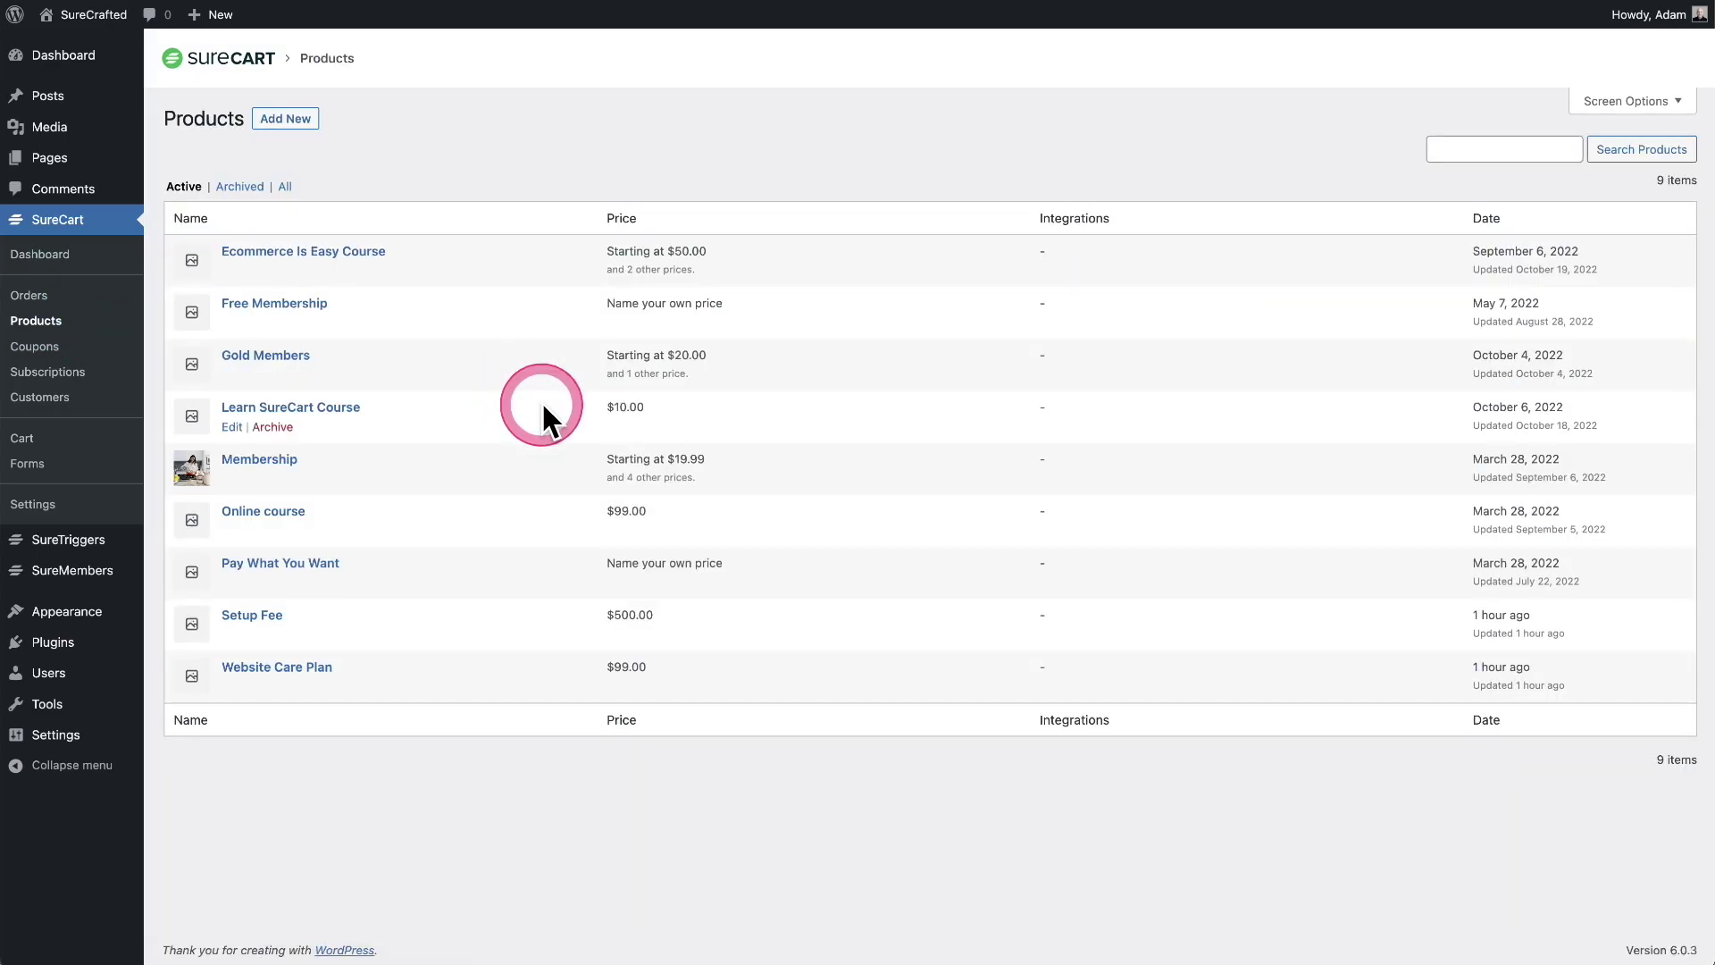
Add a SureMembers integration granting the VIP Members access group to the Free Membership product
{"action": "left_click", "coordinate": [306, 306]}
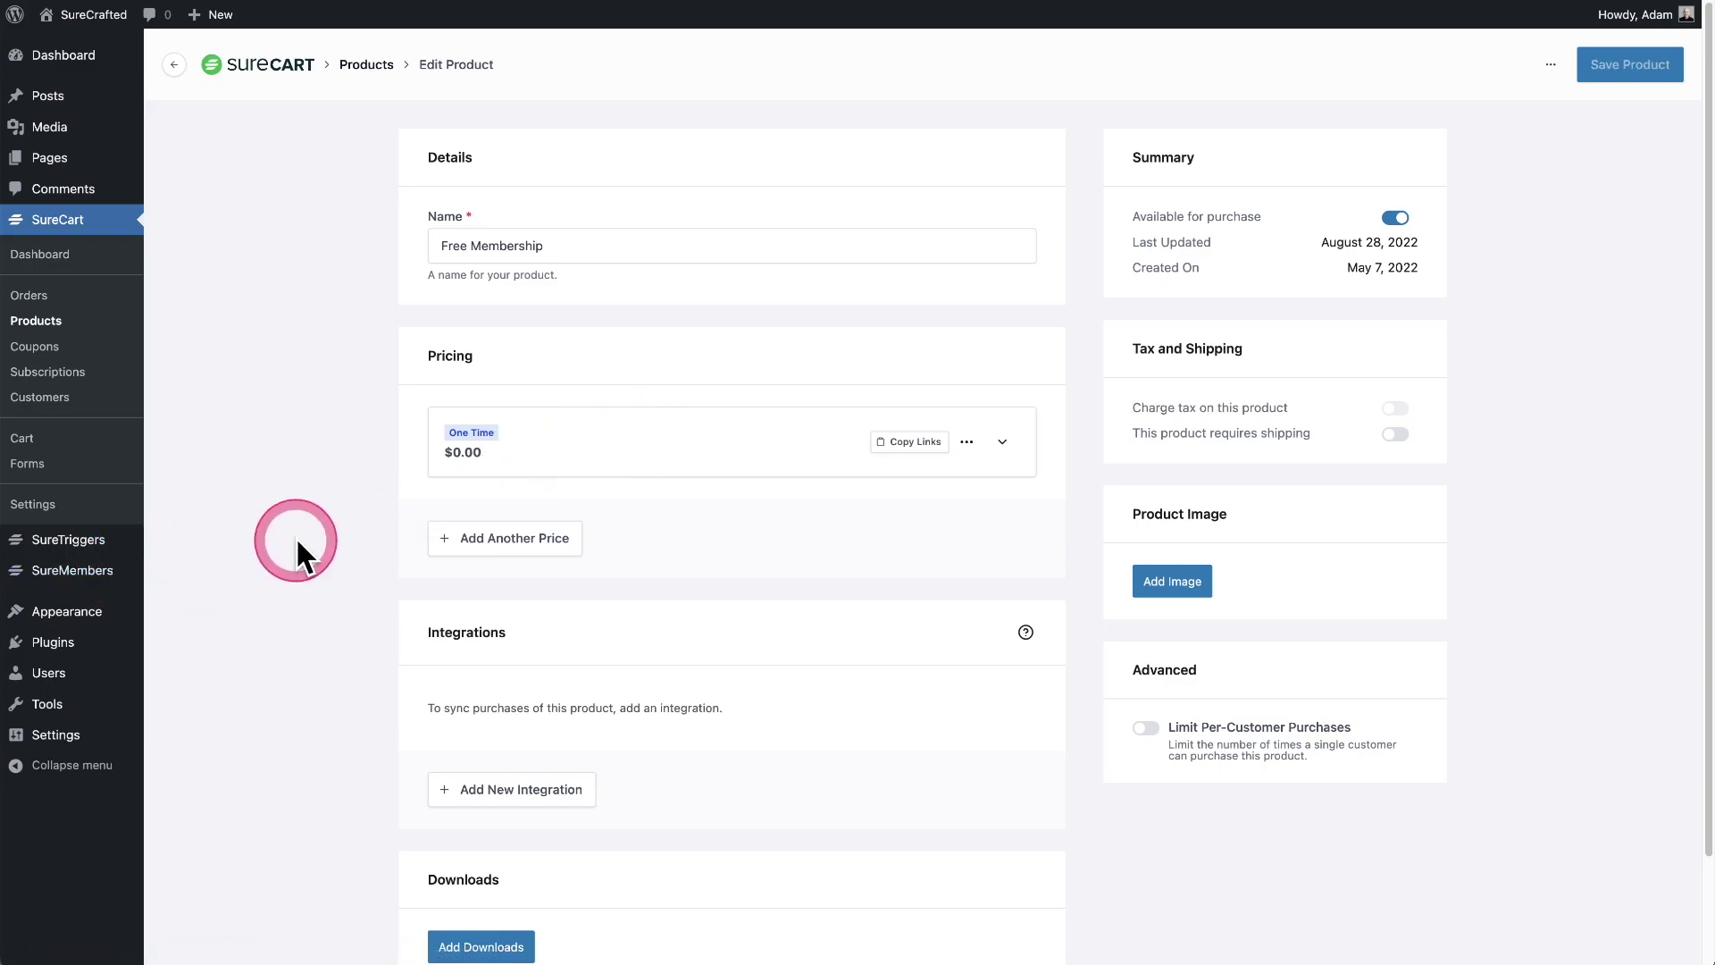
{"action": "scroll", "coordinate": [296, 536], "scroll_direction": "down", "scroll_amount": 3}
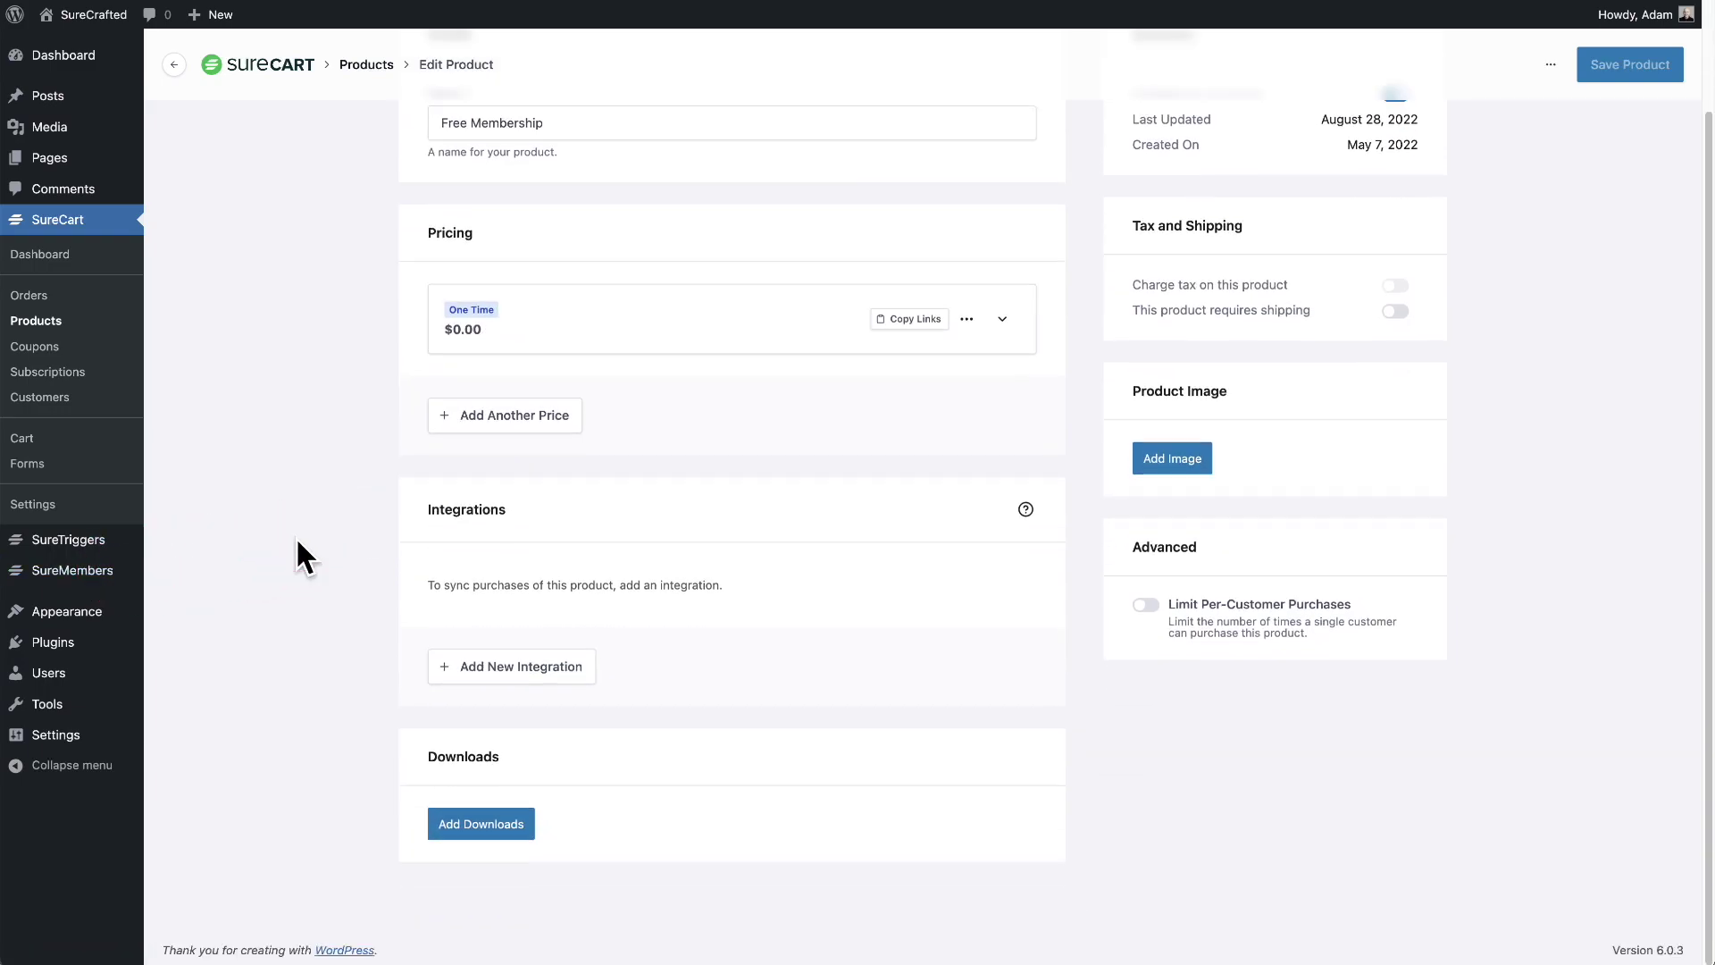
{"action": "left_click", "coordinate": [527, 671]}
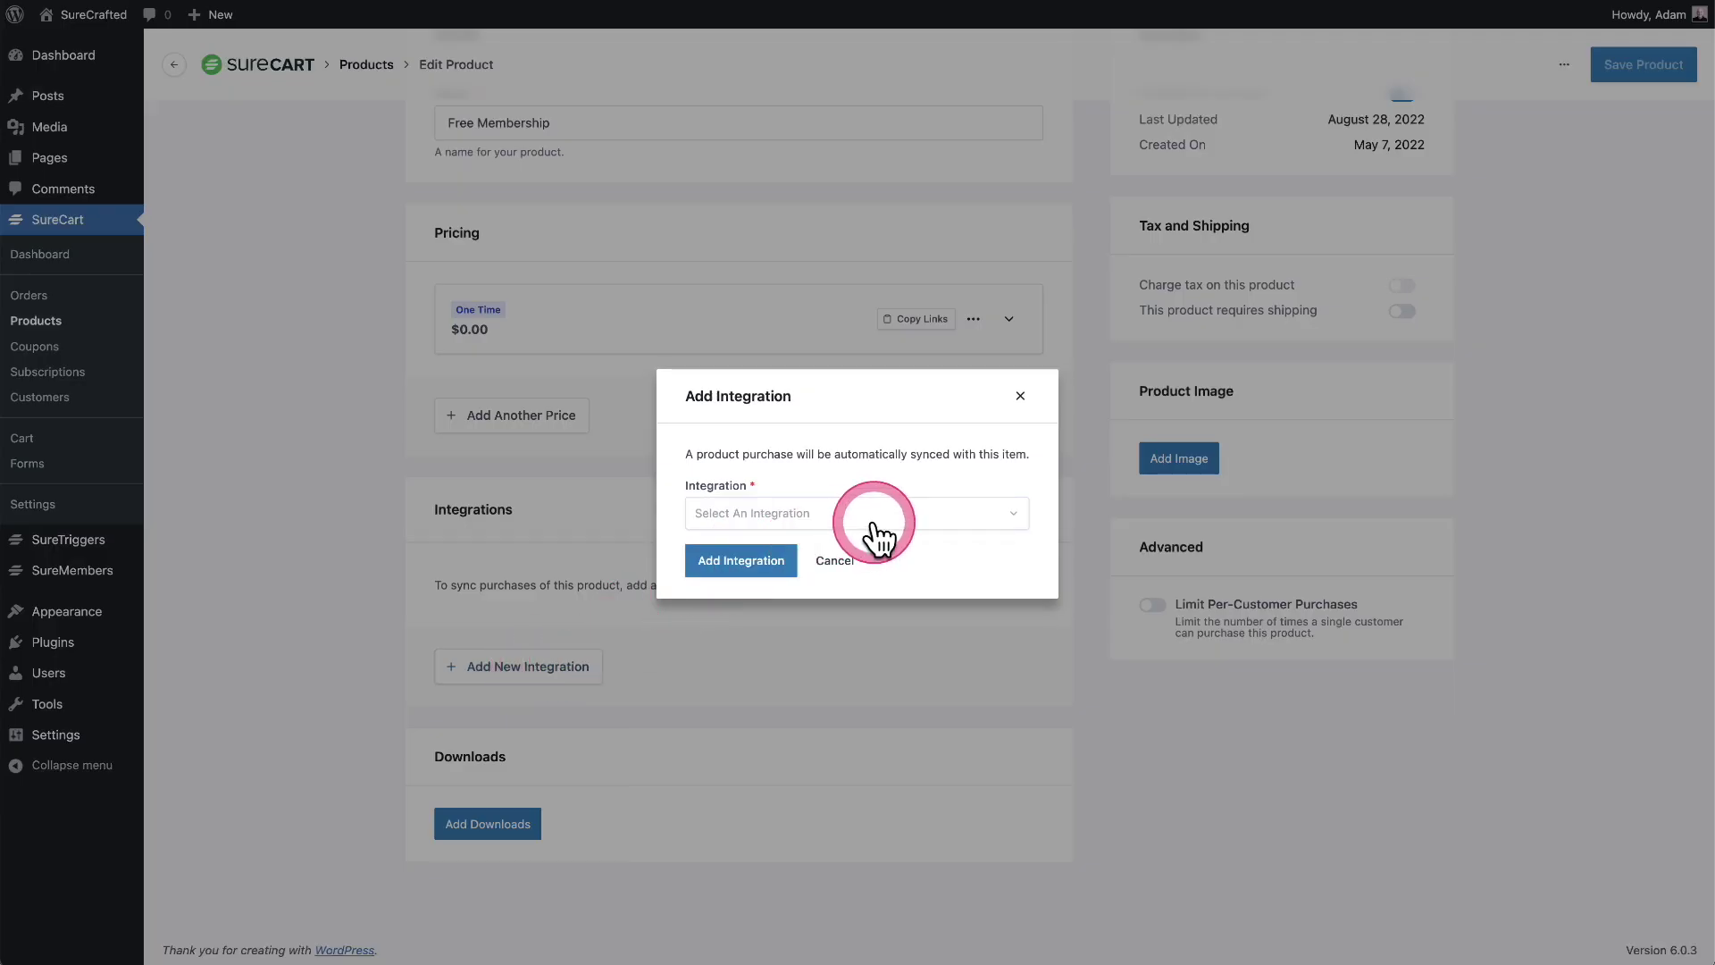
{"action": "left_click", "coordinate": [874, 527]}
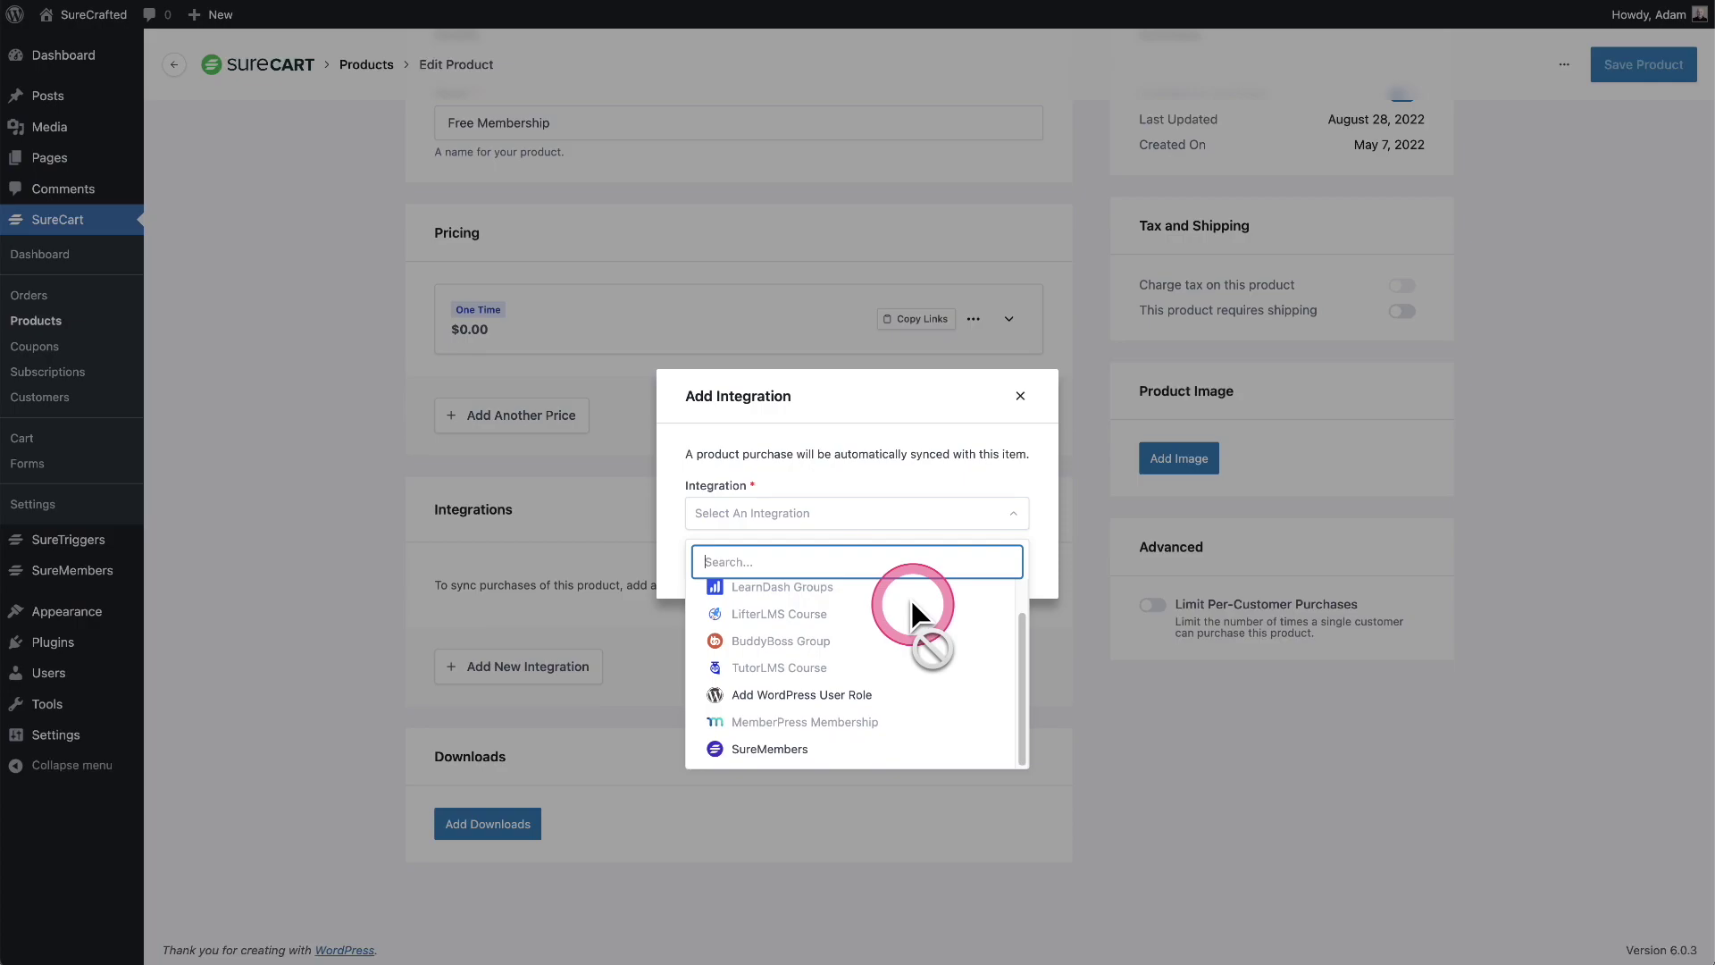
{"action": "left_click", "coordinate": [804, 749]}
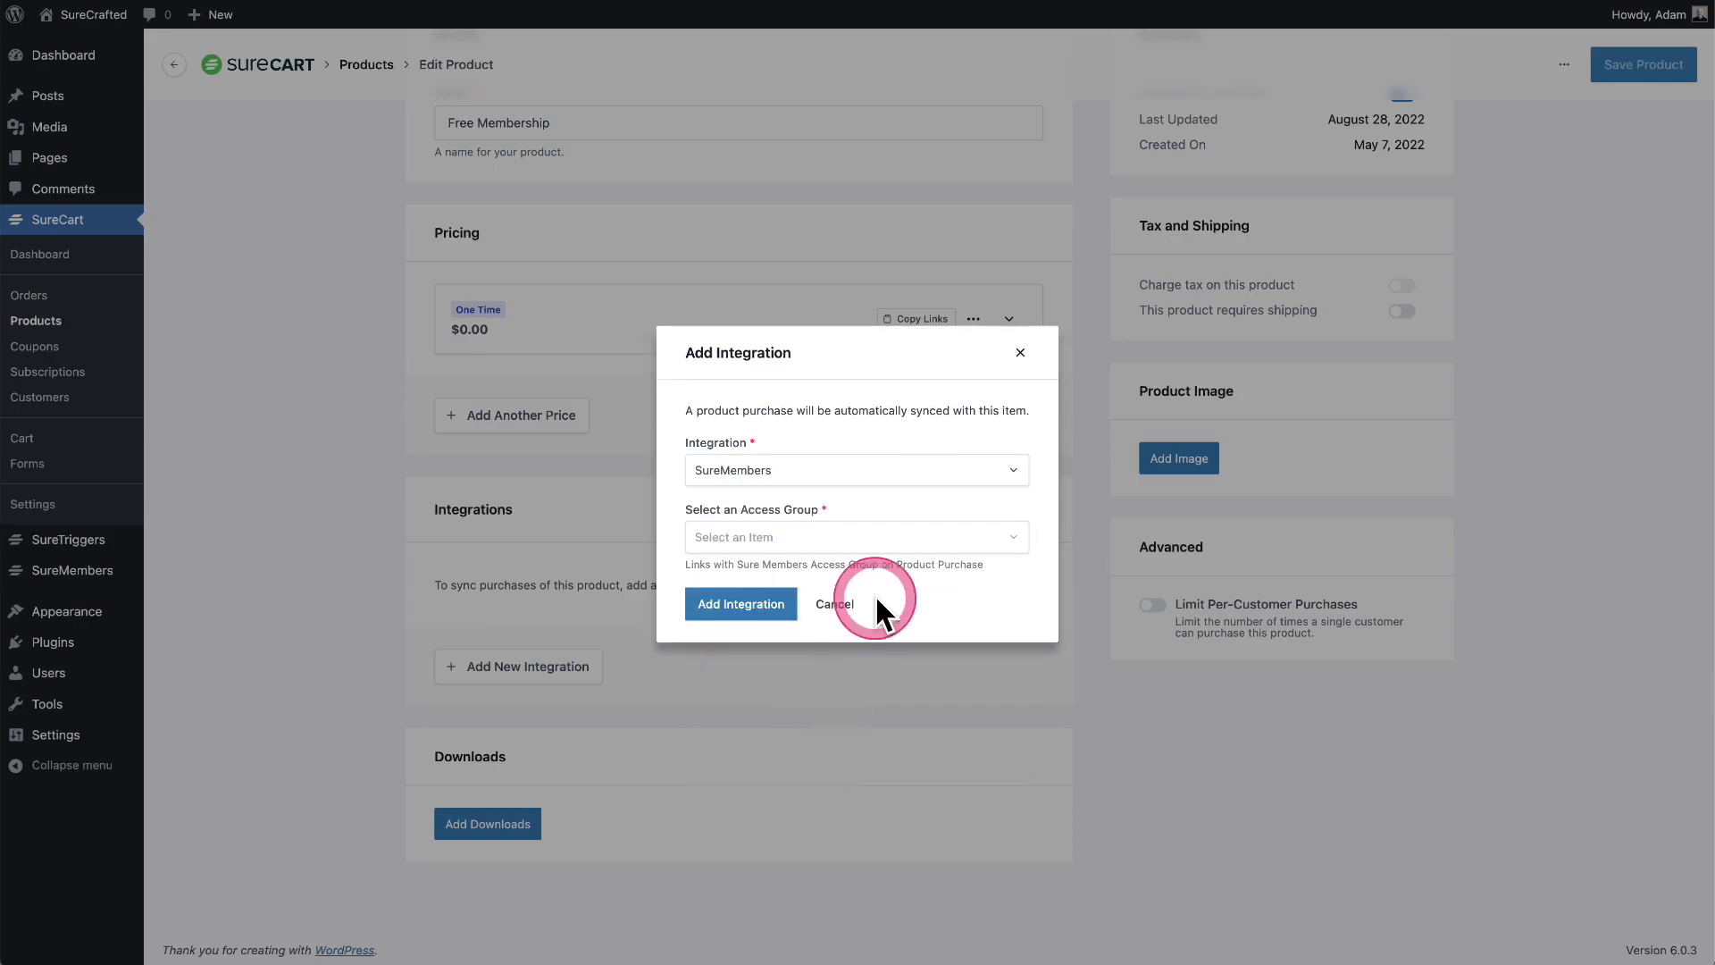
{"action": "left_click", "coordinate": [917, 536]}
{"action": "left_click", "coordinate": [729, 618]}
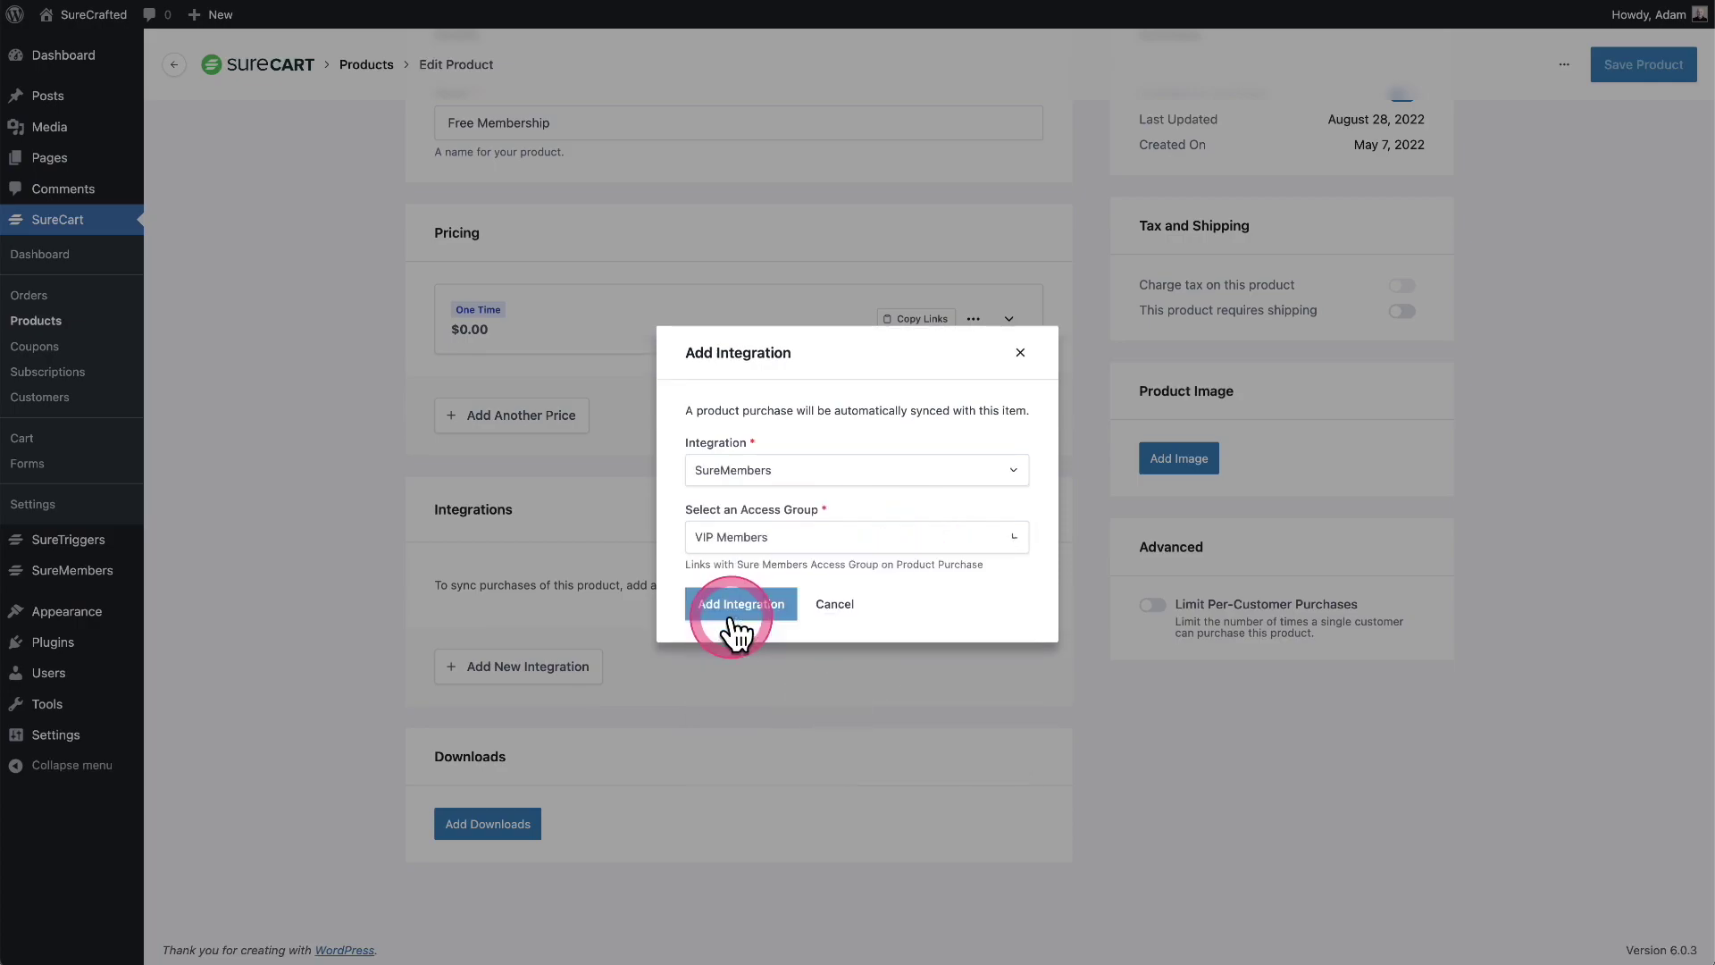
{"action": "left_click", "coordinate": [739, 604]}
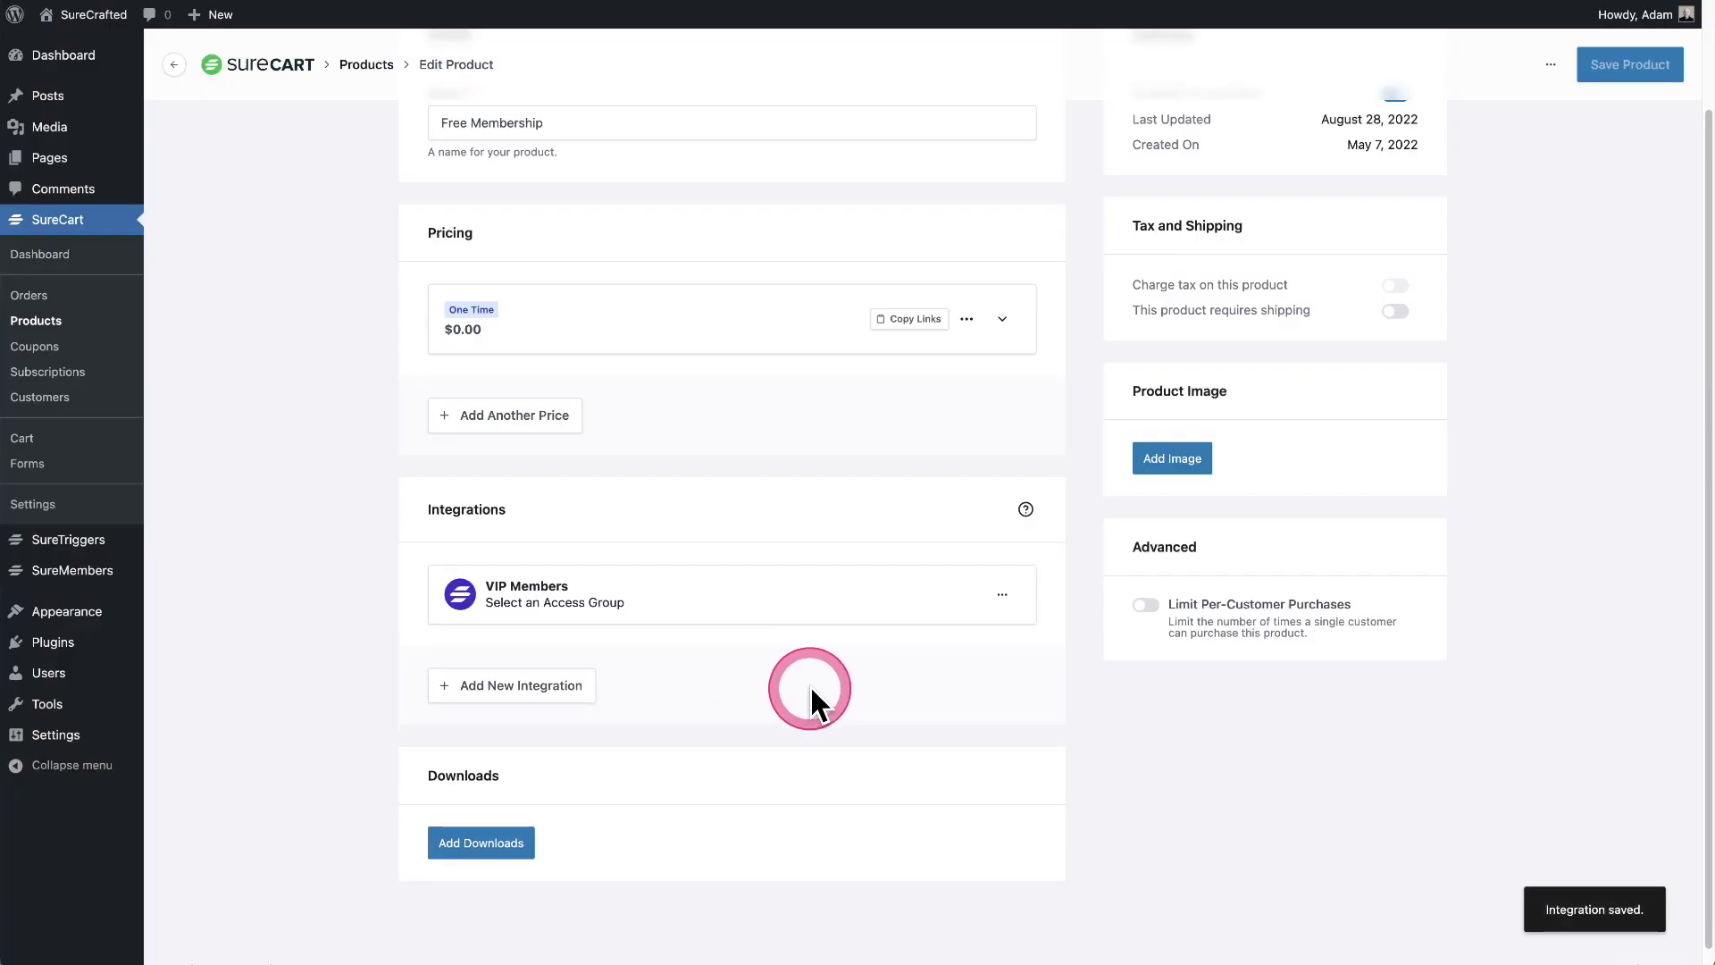
{"action": "scroll", "coordinate": [816, 677], "scroll_direction": "up", "scroll_amount": 2}
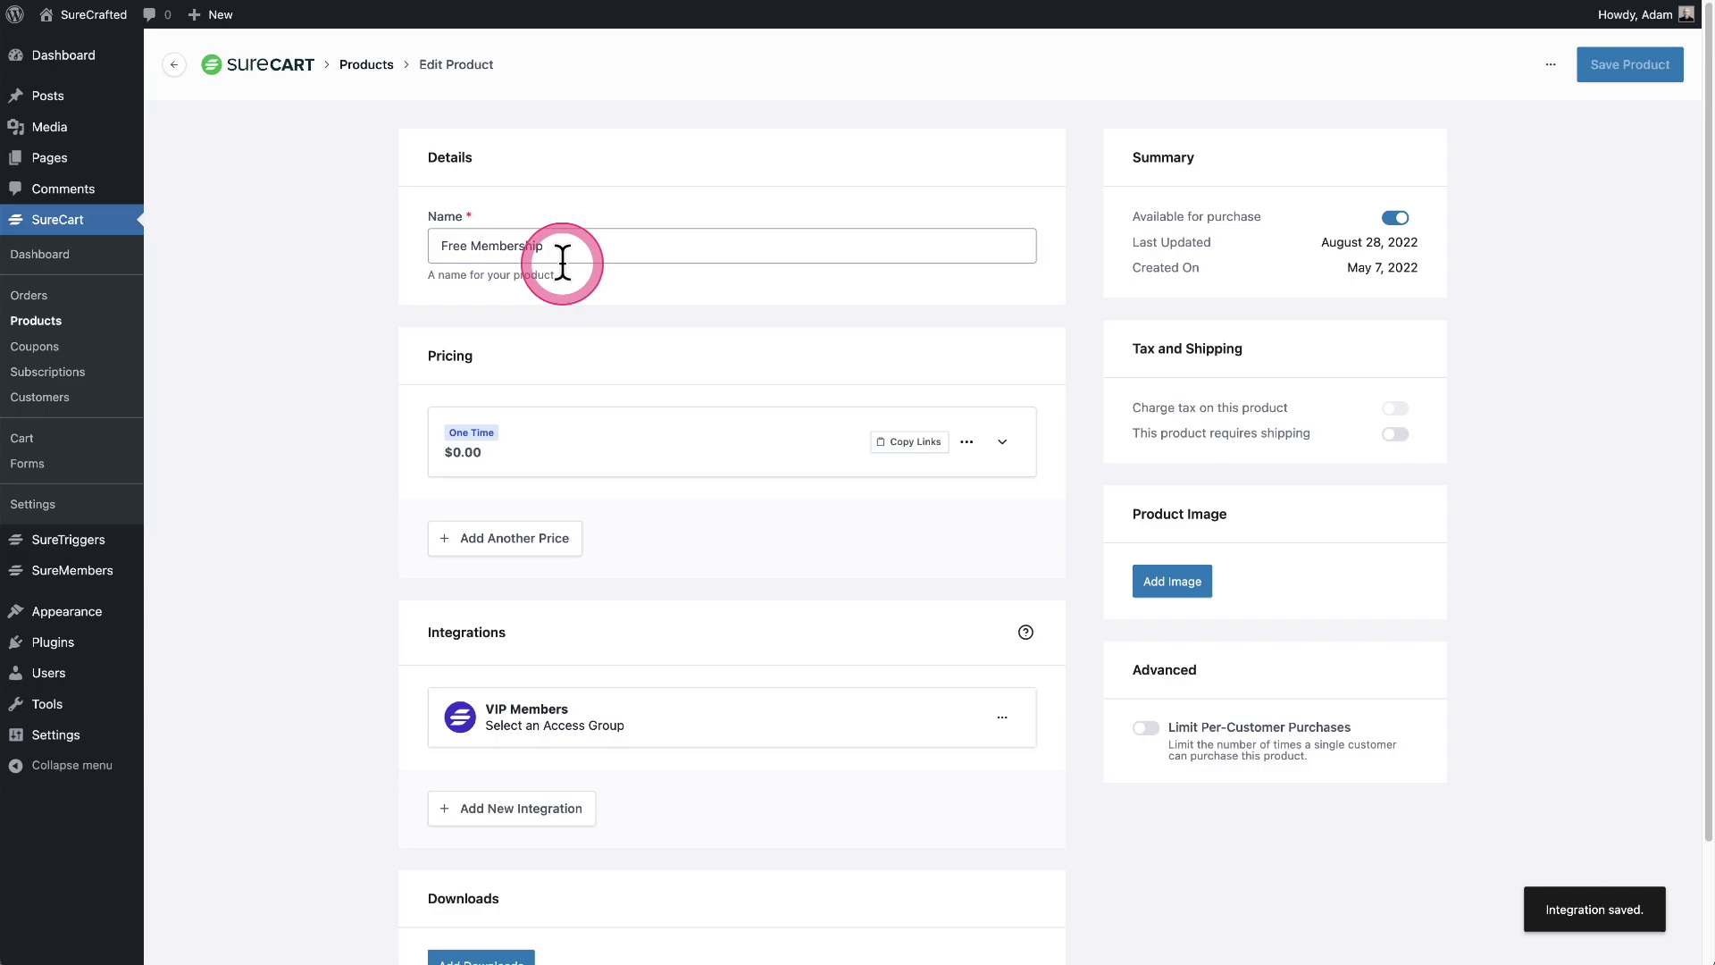
{"action": "scroll", "coordinate": [720, 313], "scroll_direction": "down", "scroll_amount": 2}
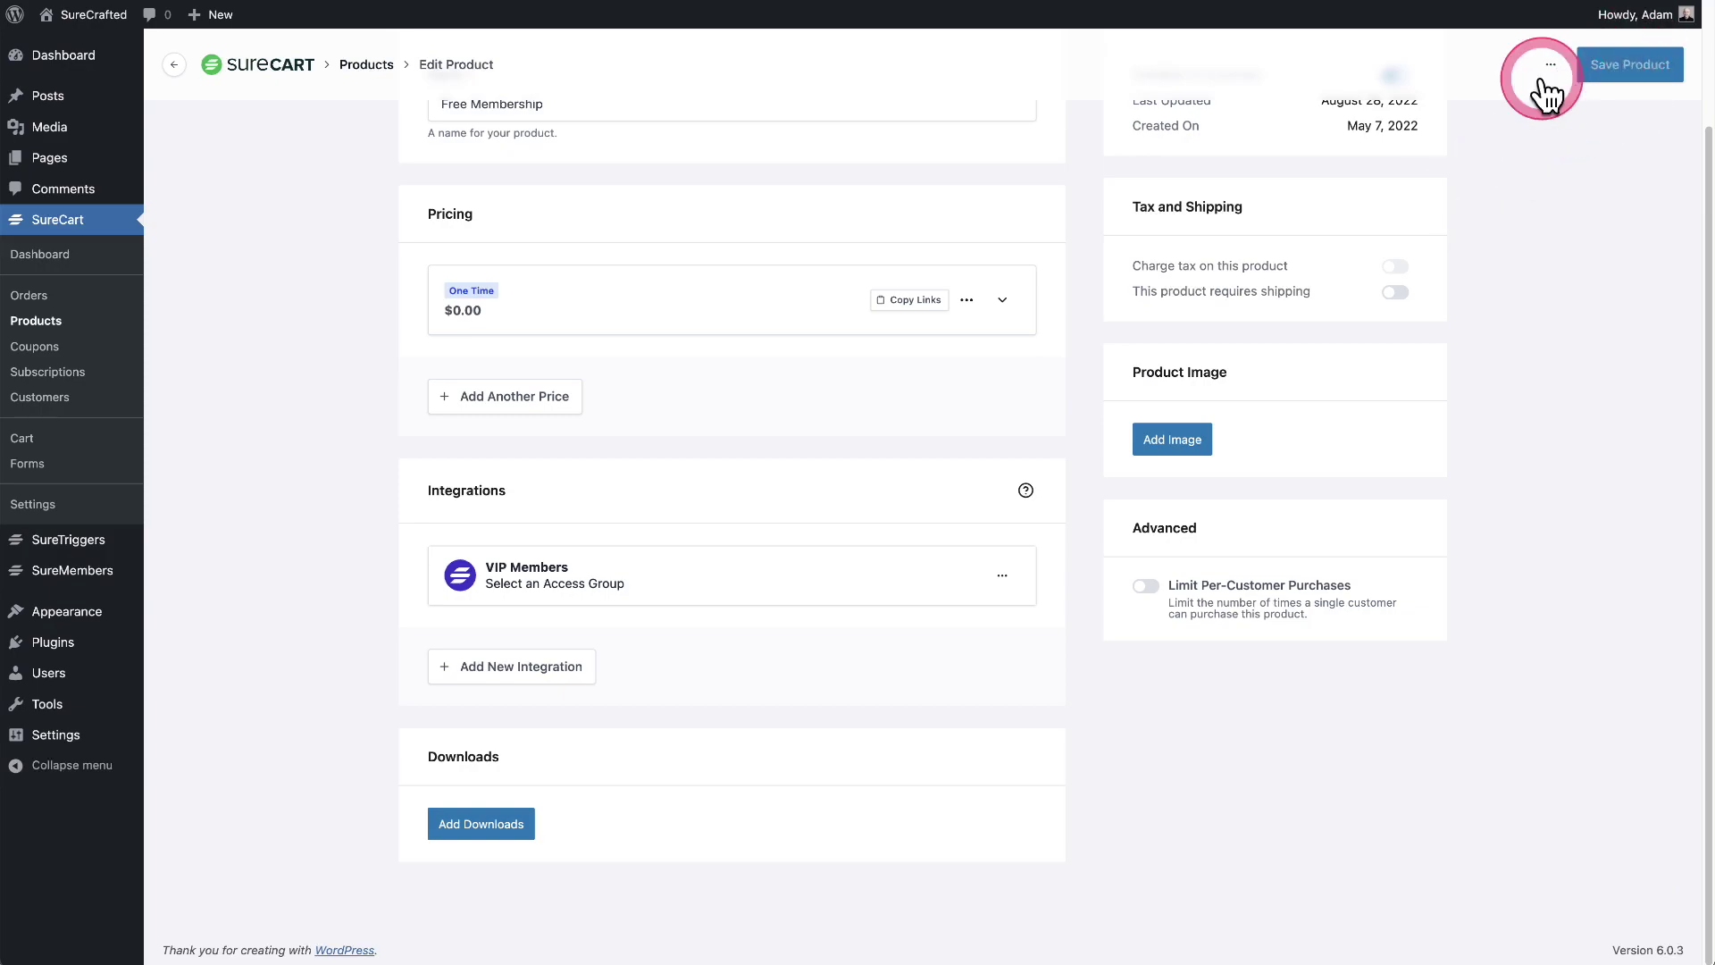
{"action": "scroll", "coordinate": [737, 463], "scroll_direction": "up", "scroll_amount": 2}
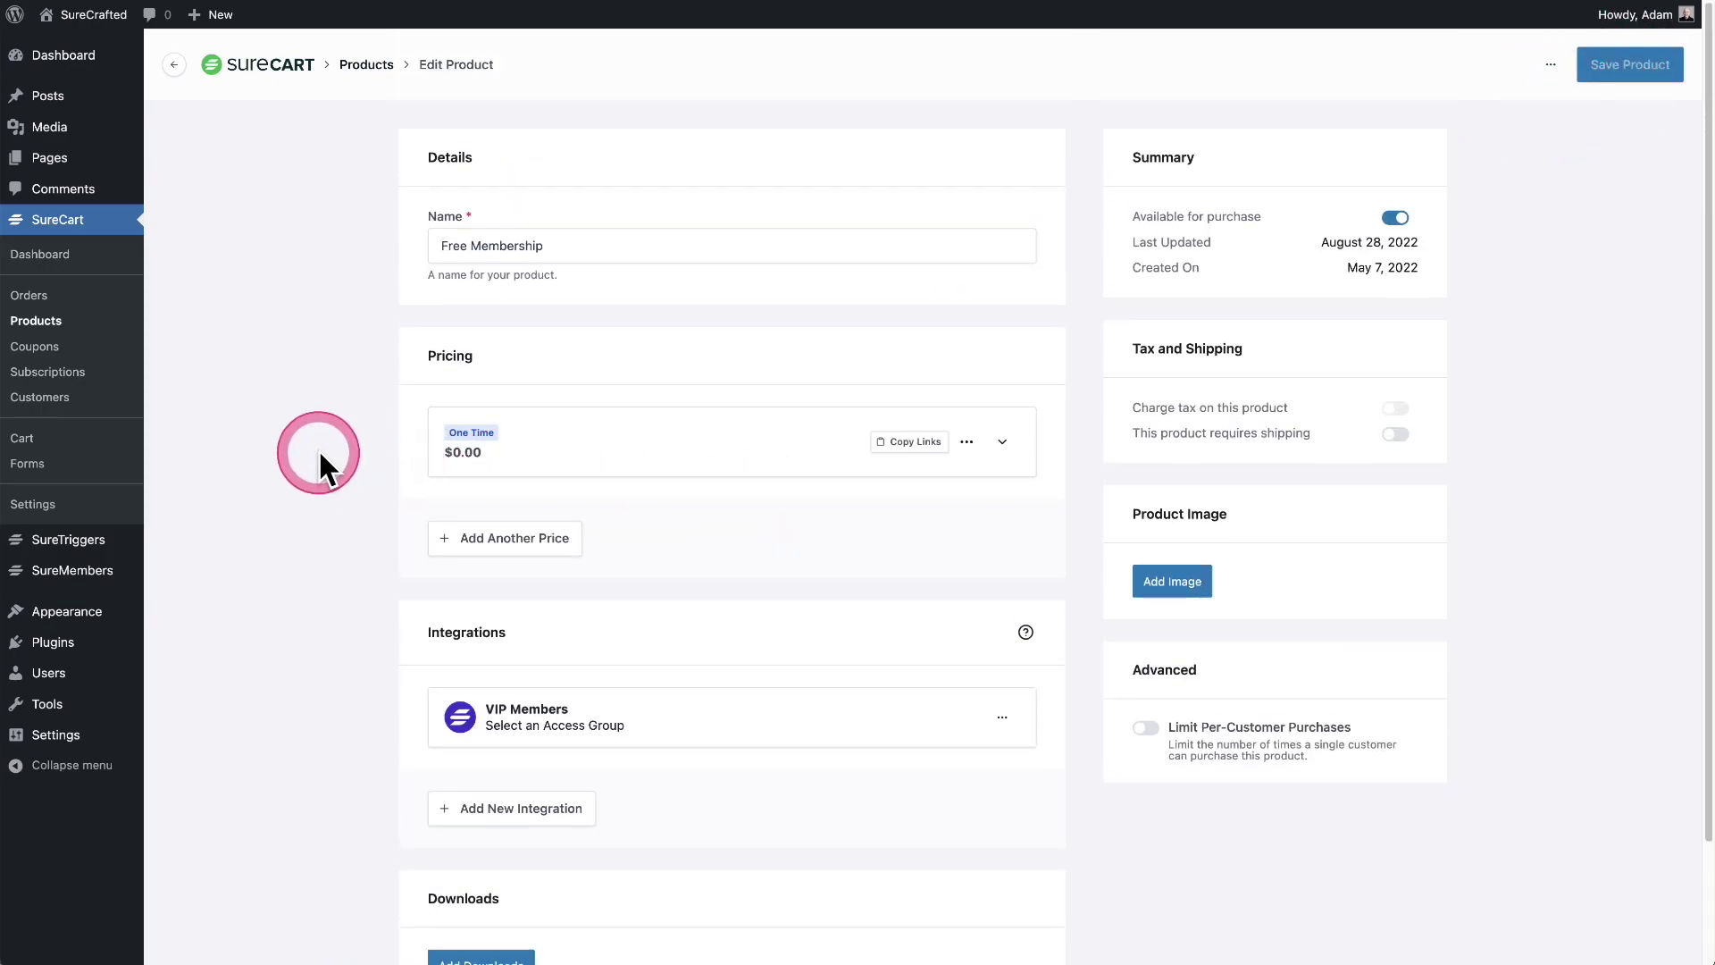
Create a new checkout form titled 'Free Membership'
{"action": "left_click", "coordinate": [60, 464]}
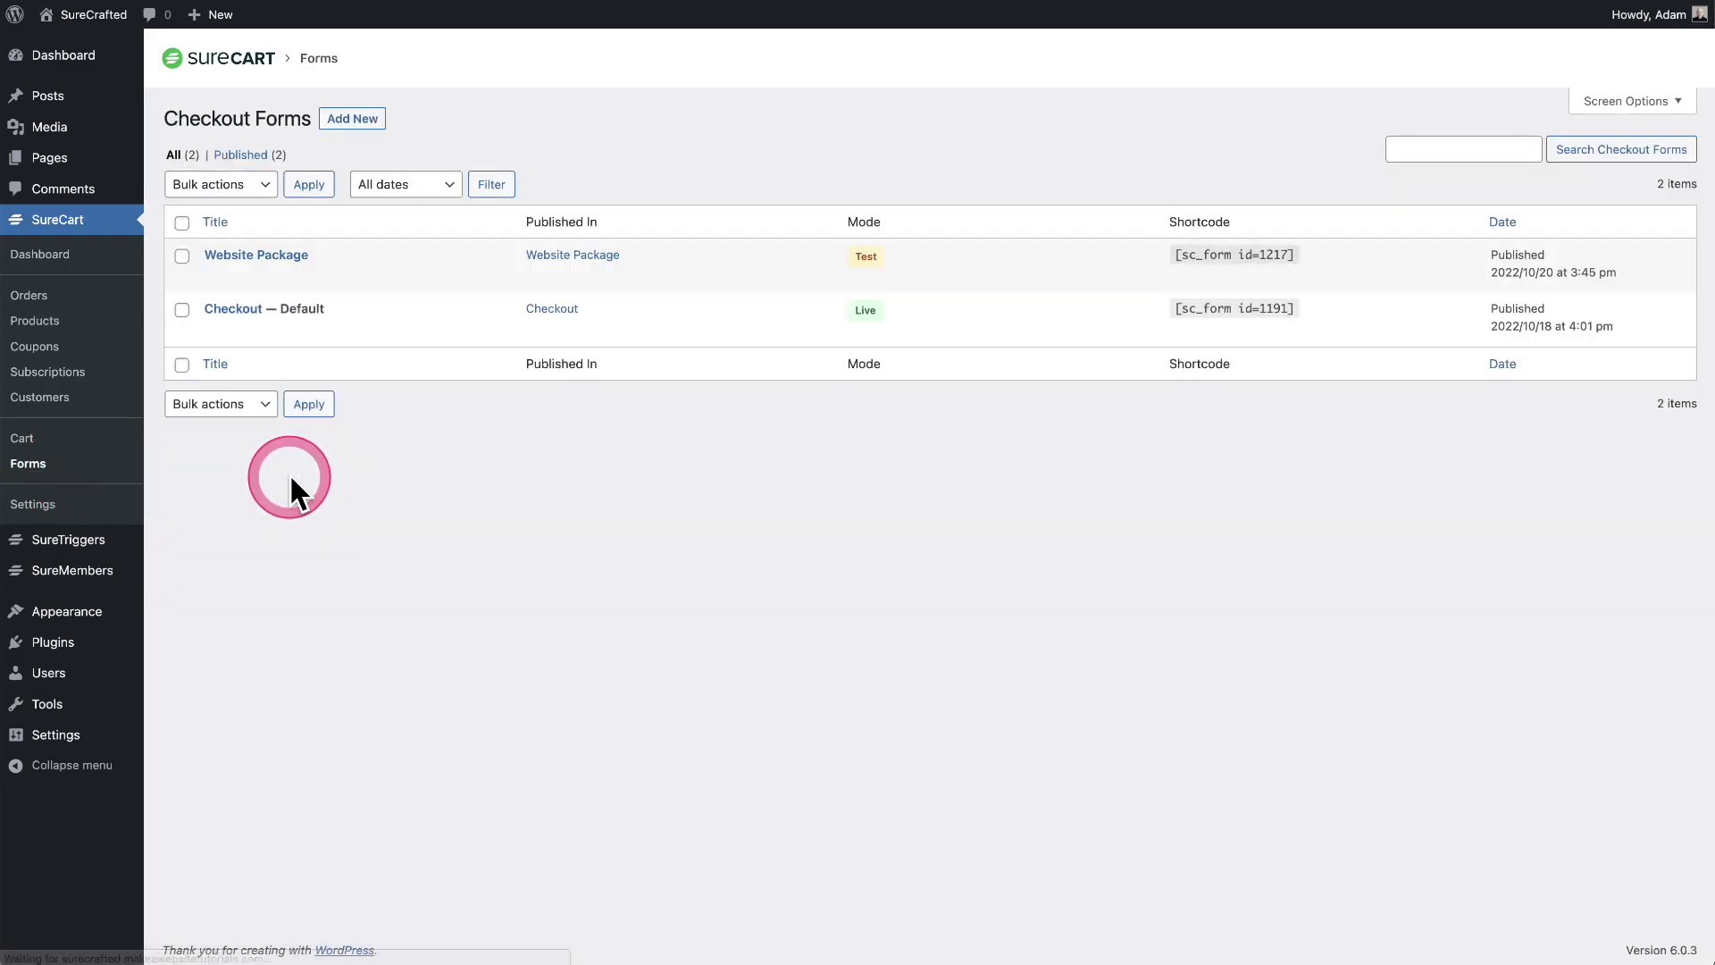
{"action": "left_click", "coordinate": [351, 118]}
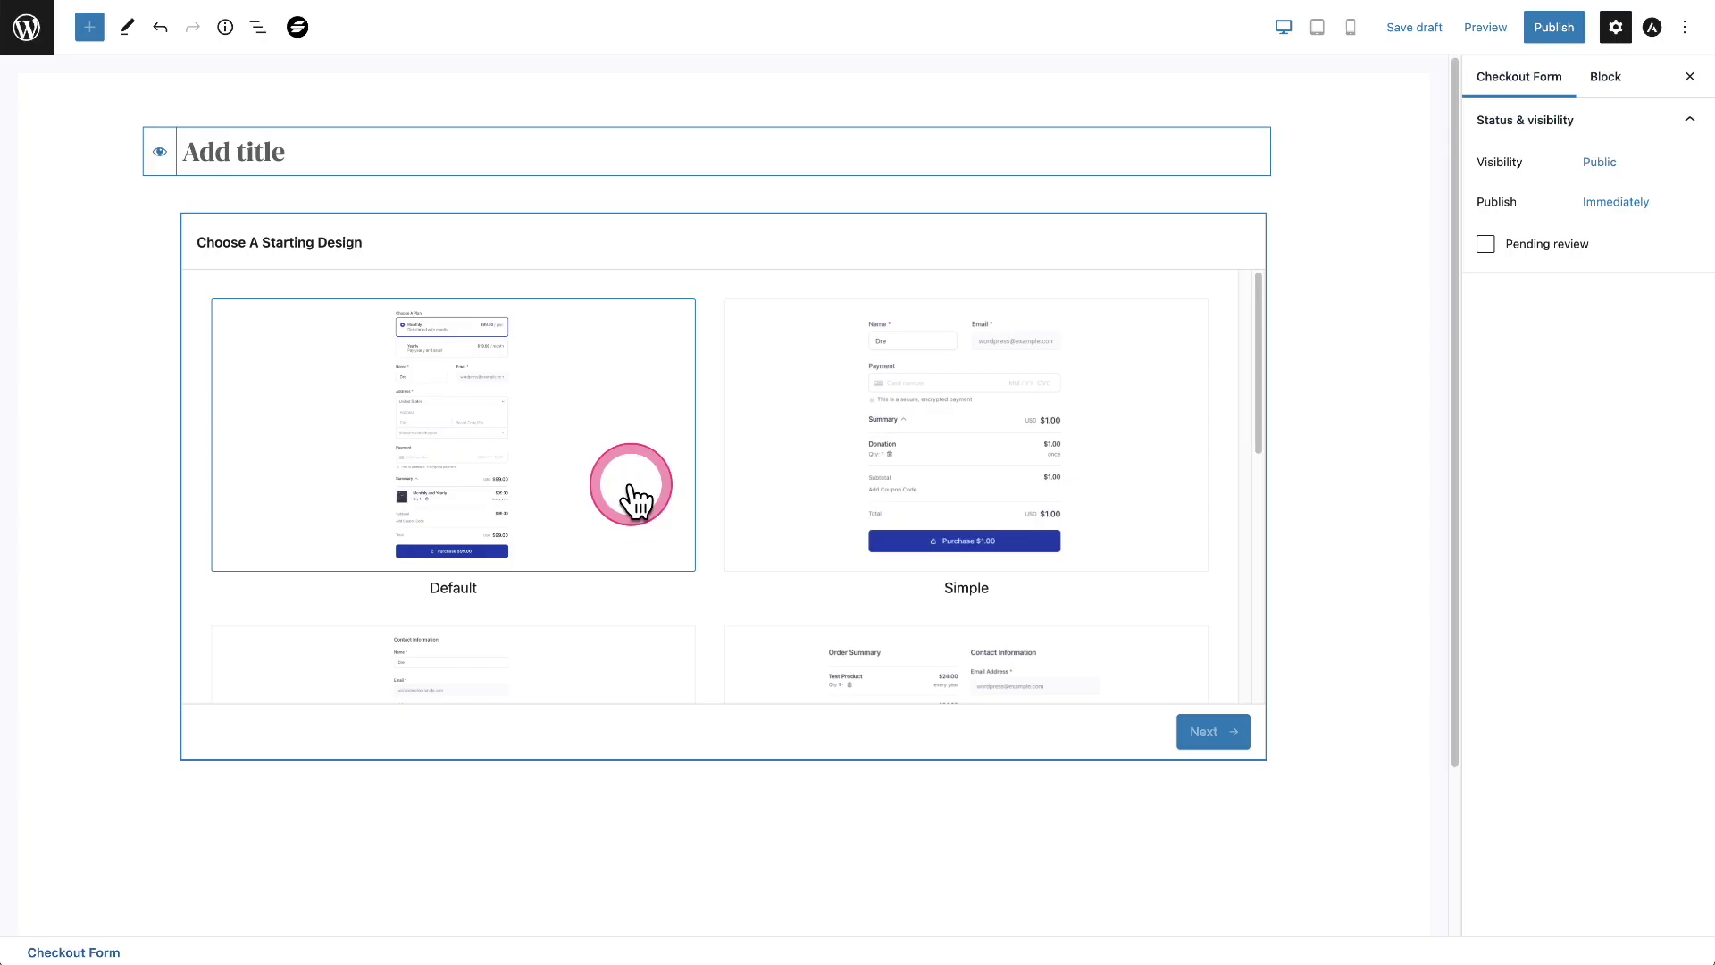
{"action": "left_click", "coordinate": [290, 157]}
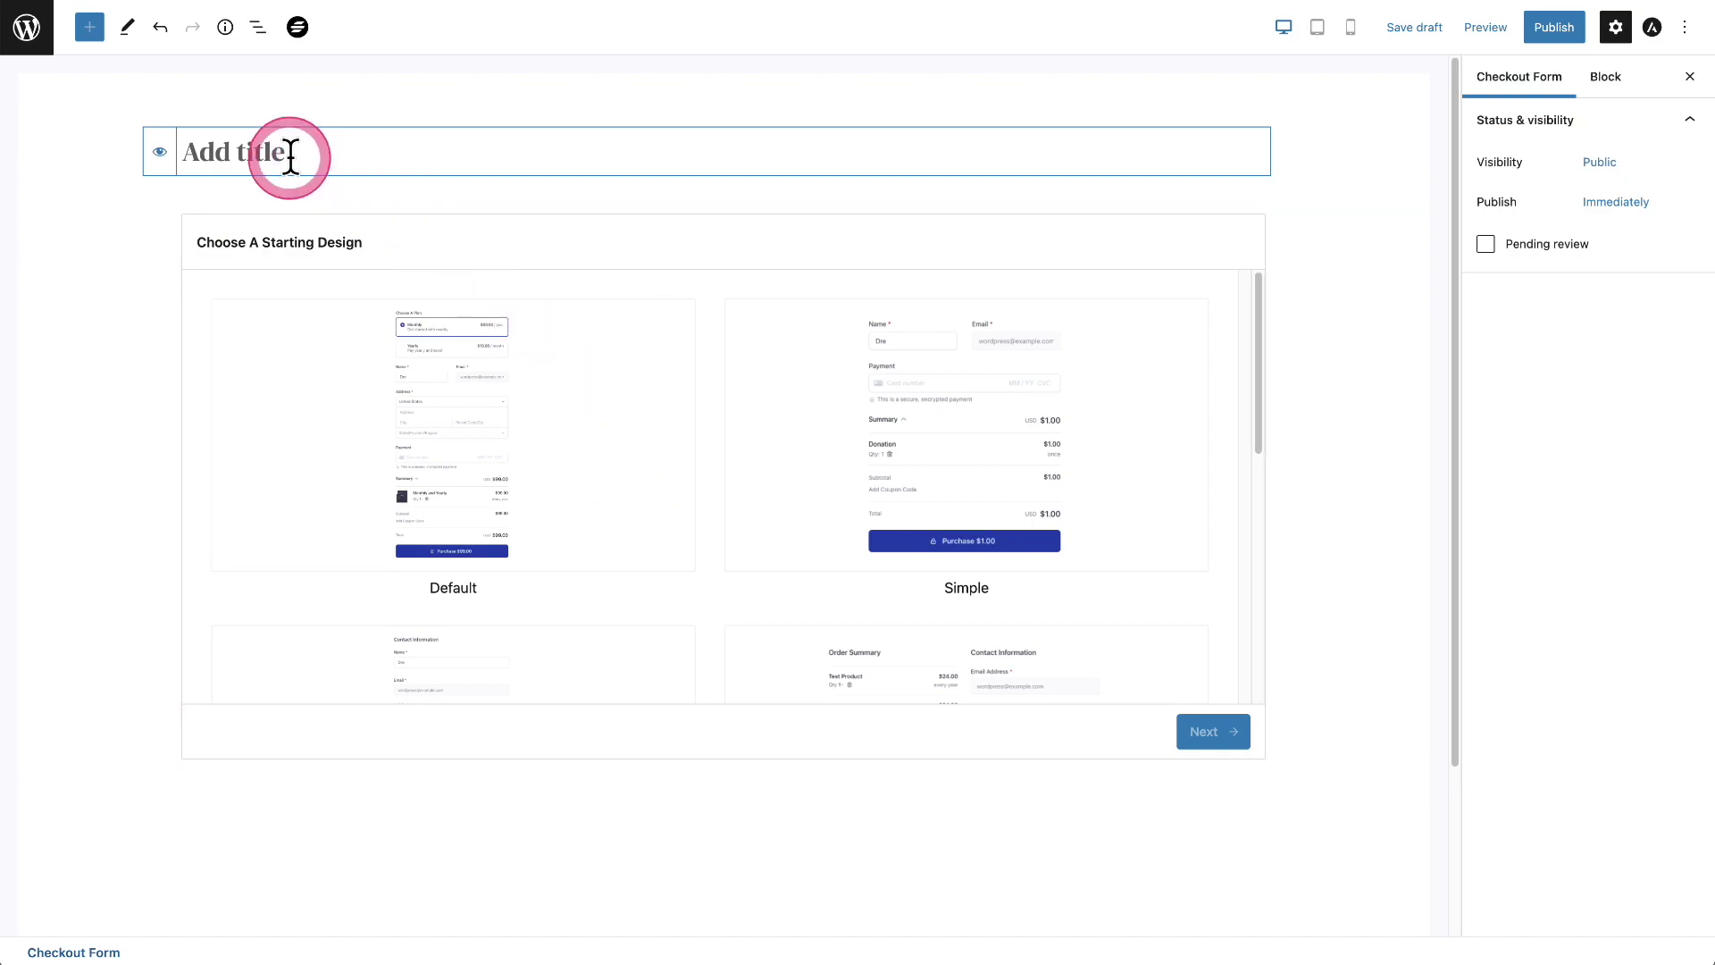
{"action": "type", "text": "Free Membership"}
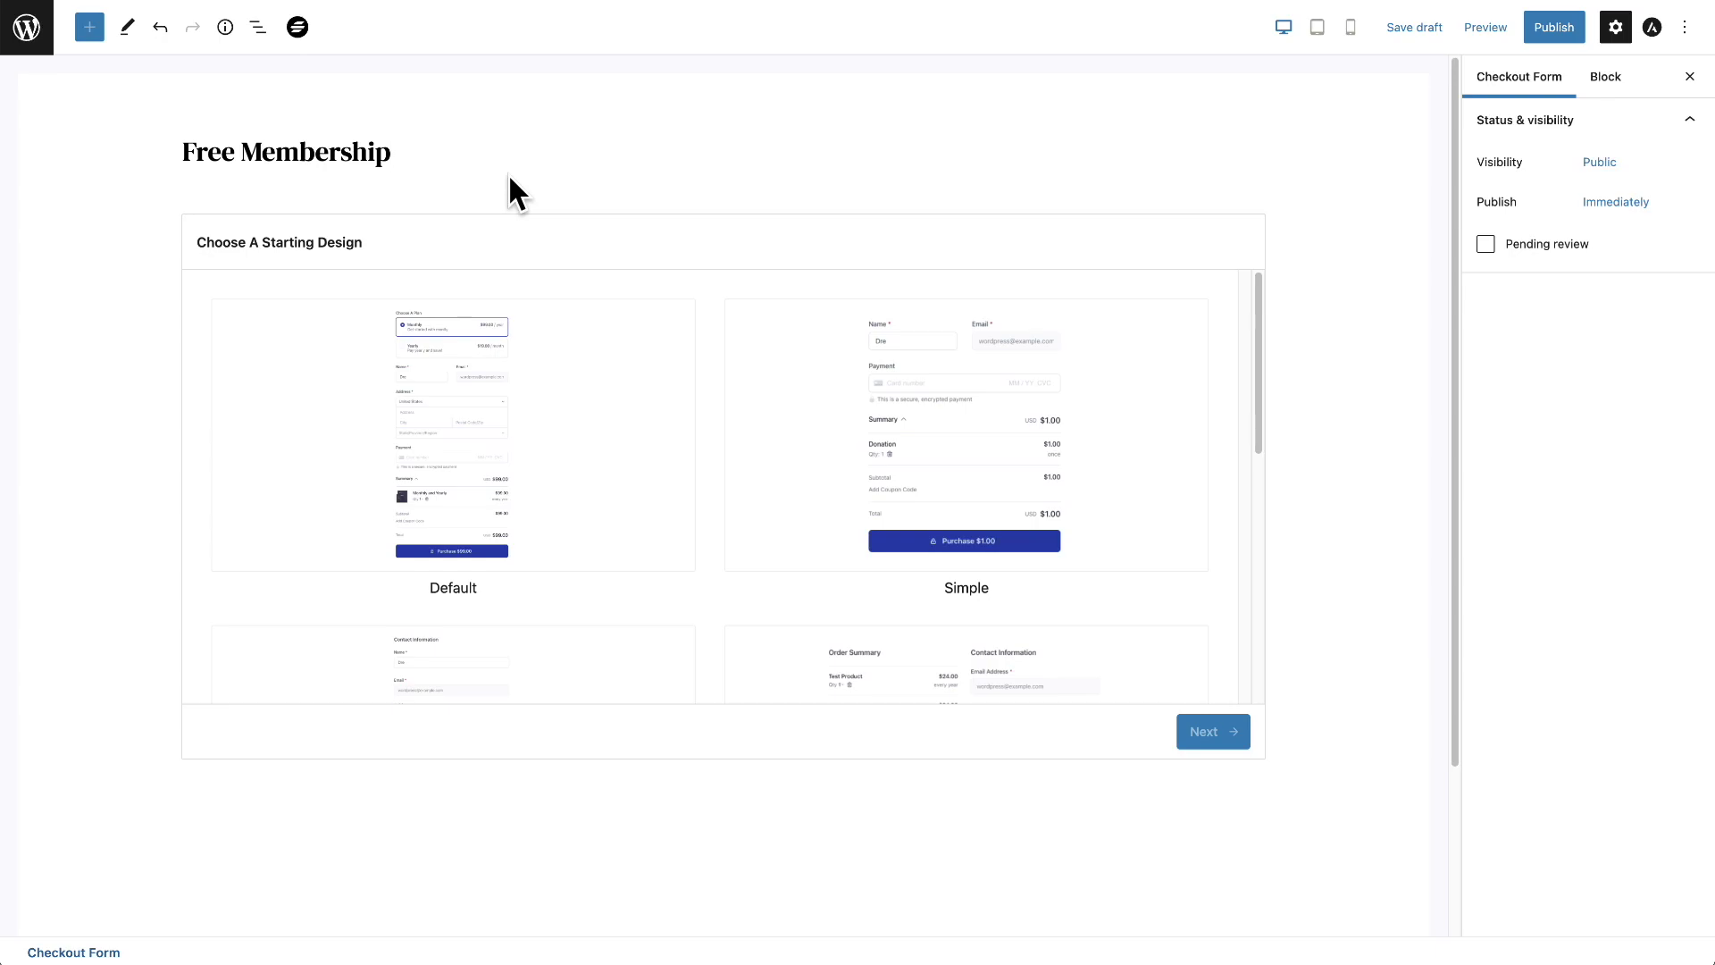
Choose the Simple starting design for the form
{"action": "left_click", "coordinate": [731, 486]}
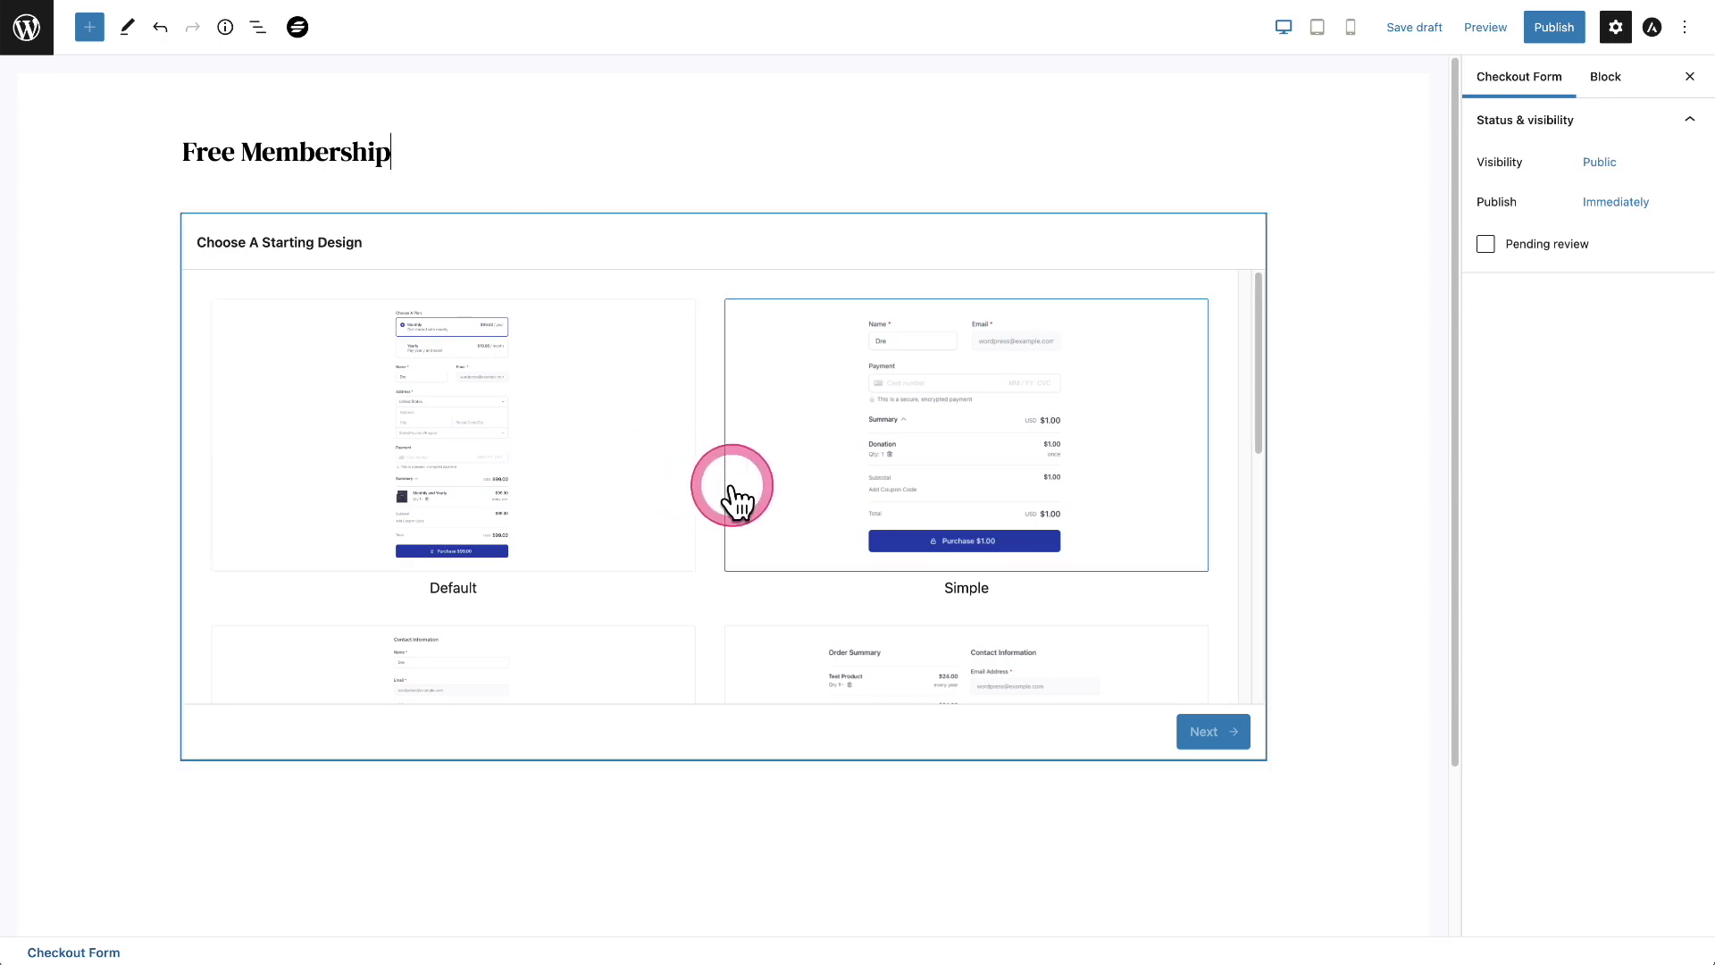
{"action": "scroll", "coordinate": [711, 487], "scroll_direction": "down", "scroll_amount": 4}
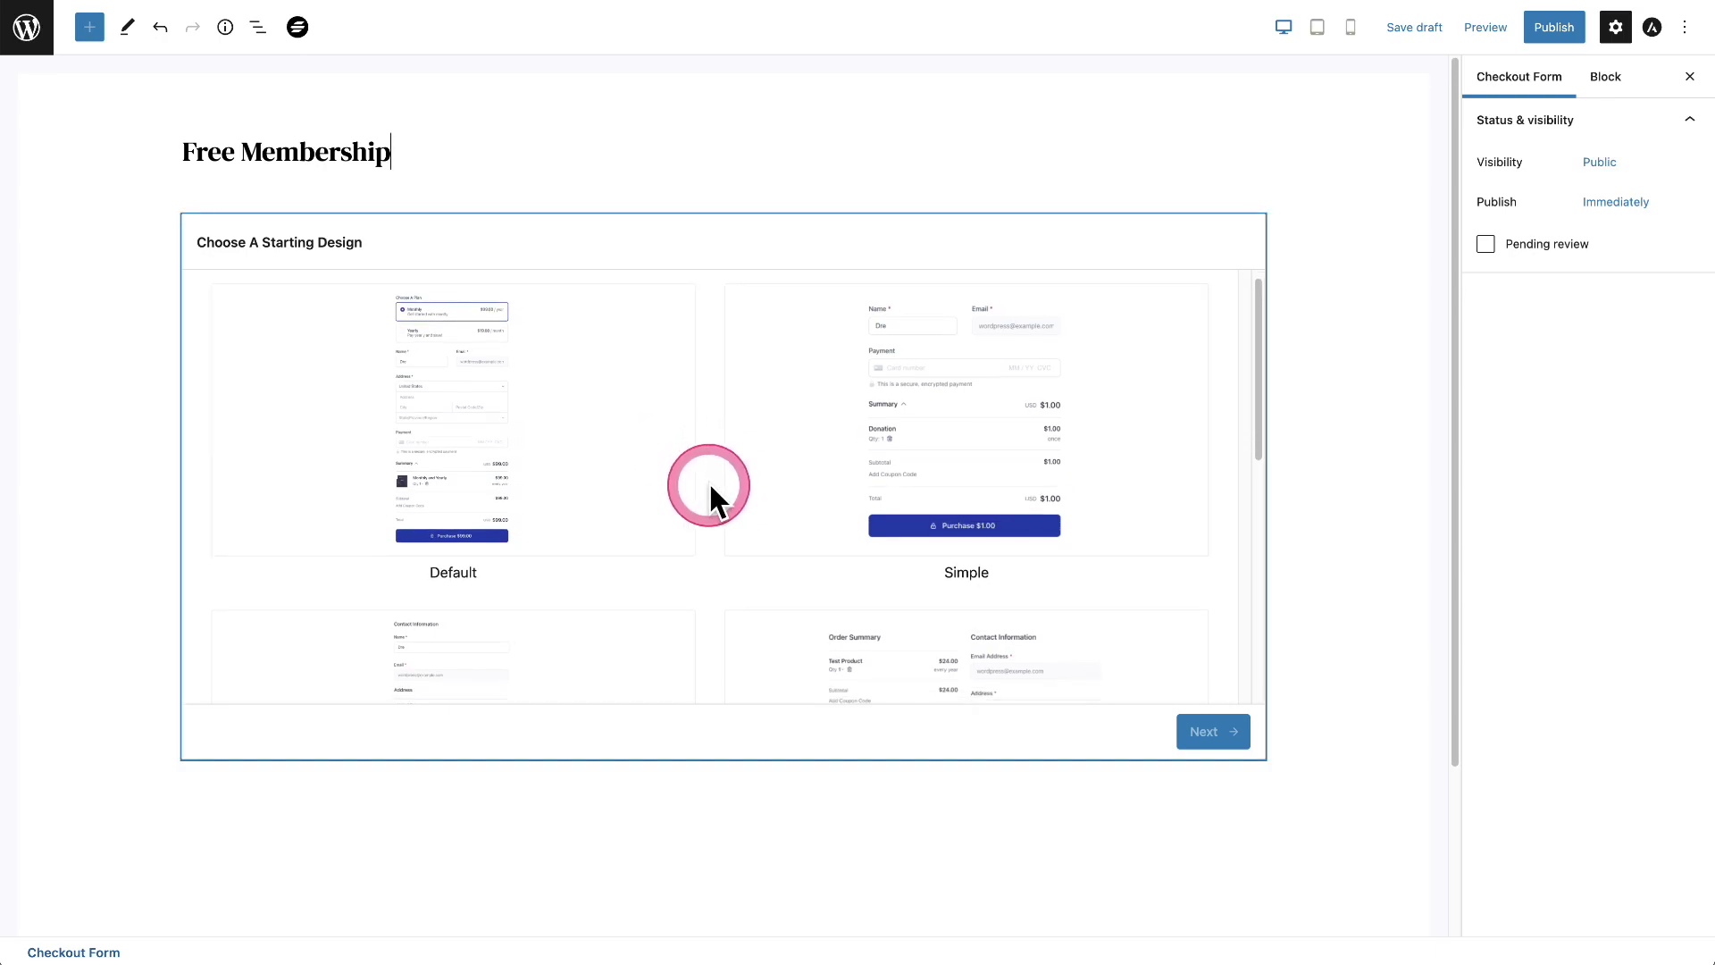
{"action": "scroll", "coordinate": [709, 481], "scroll_direction": "up", "scroll_amount": 2}
{"action": "scroll", "coordinate": [709, 480], "scroll_direction": "down", "scroll_amount": 5}
{"action": "left_click", "coordinate": [709, 479]}
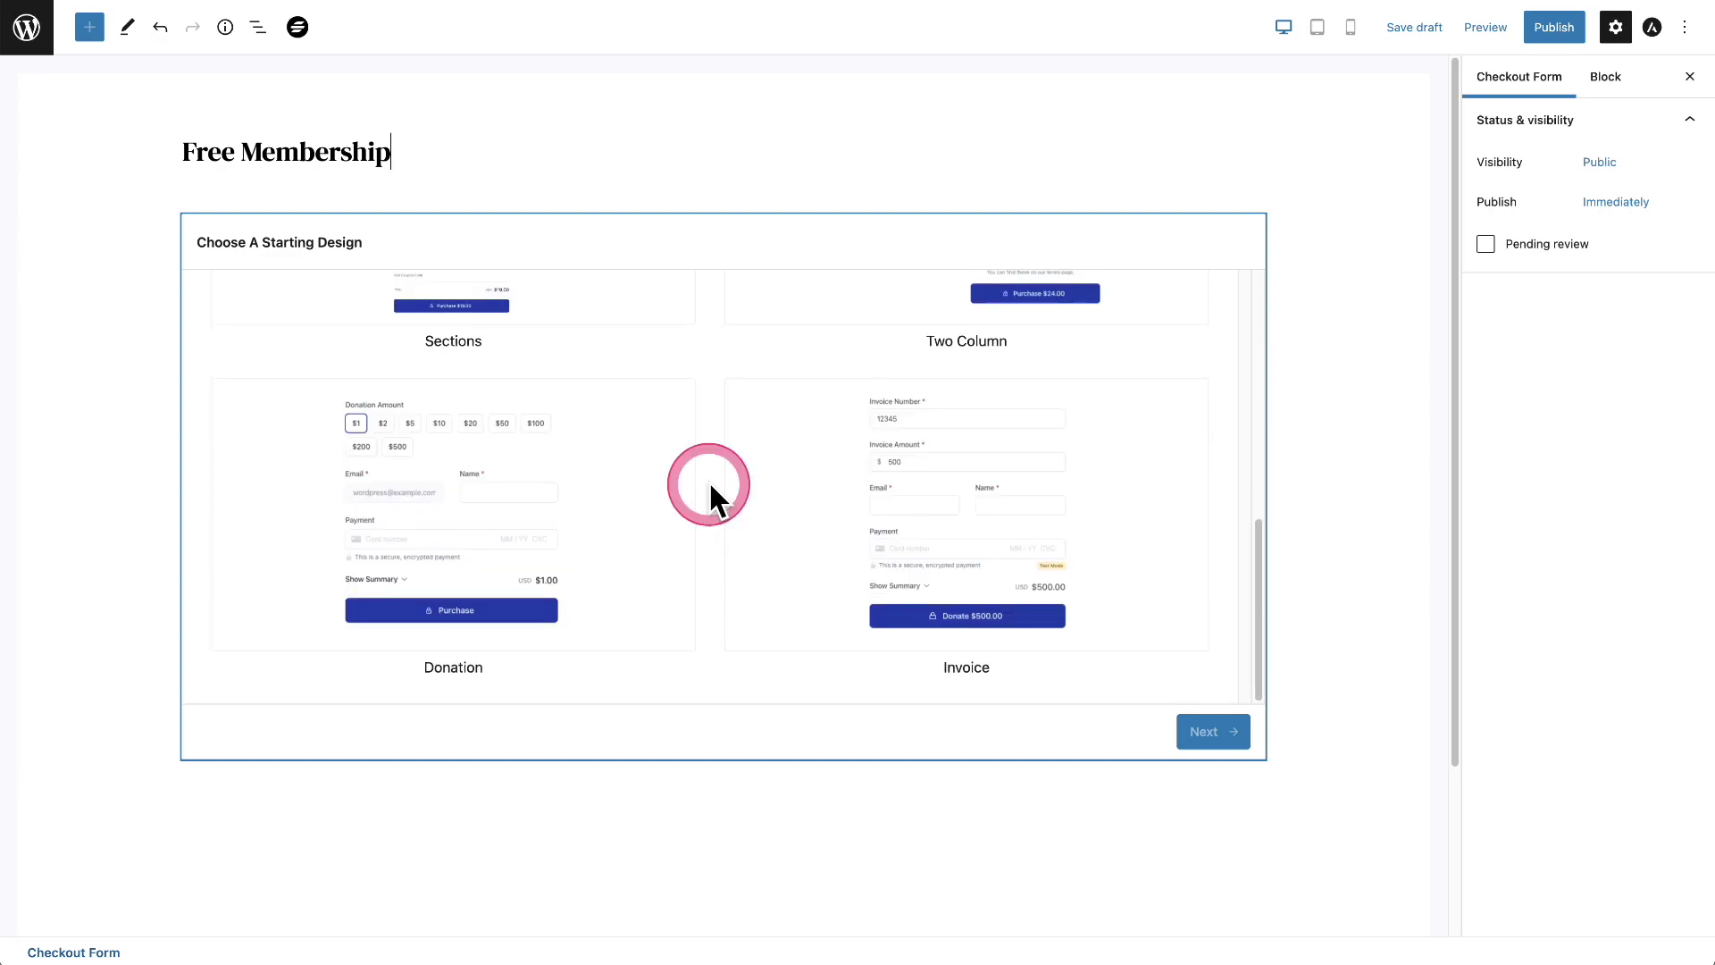
{"action": "scroll", "coordinate": [710, 485], "scroll_direction": "up", "scroll_amount": 5}
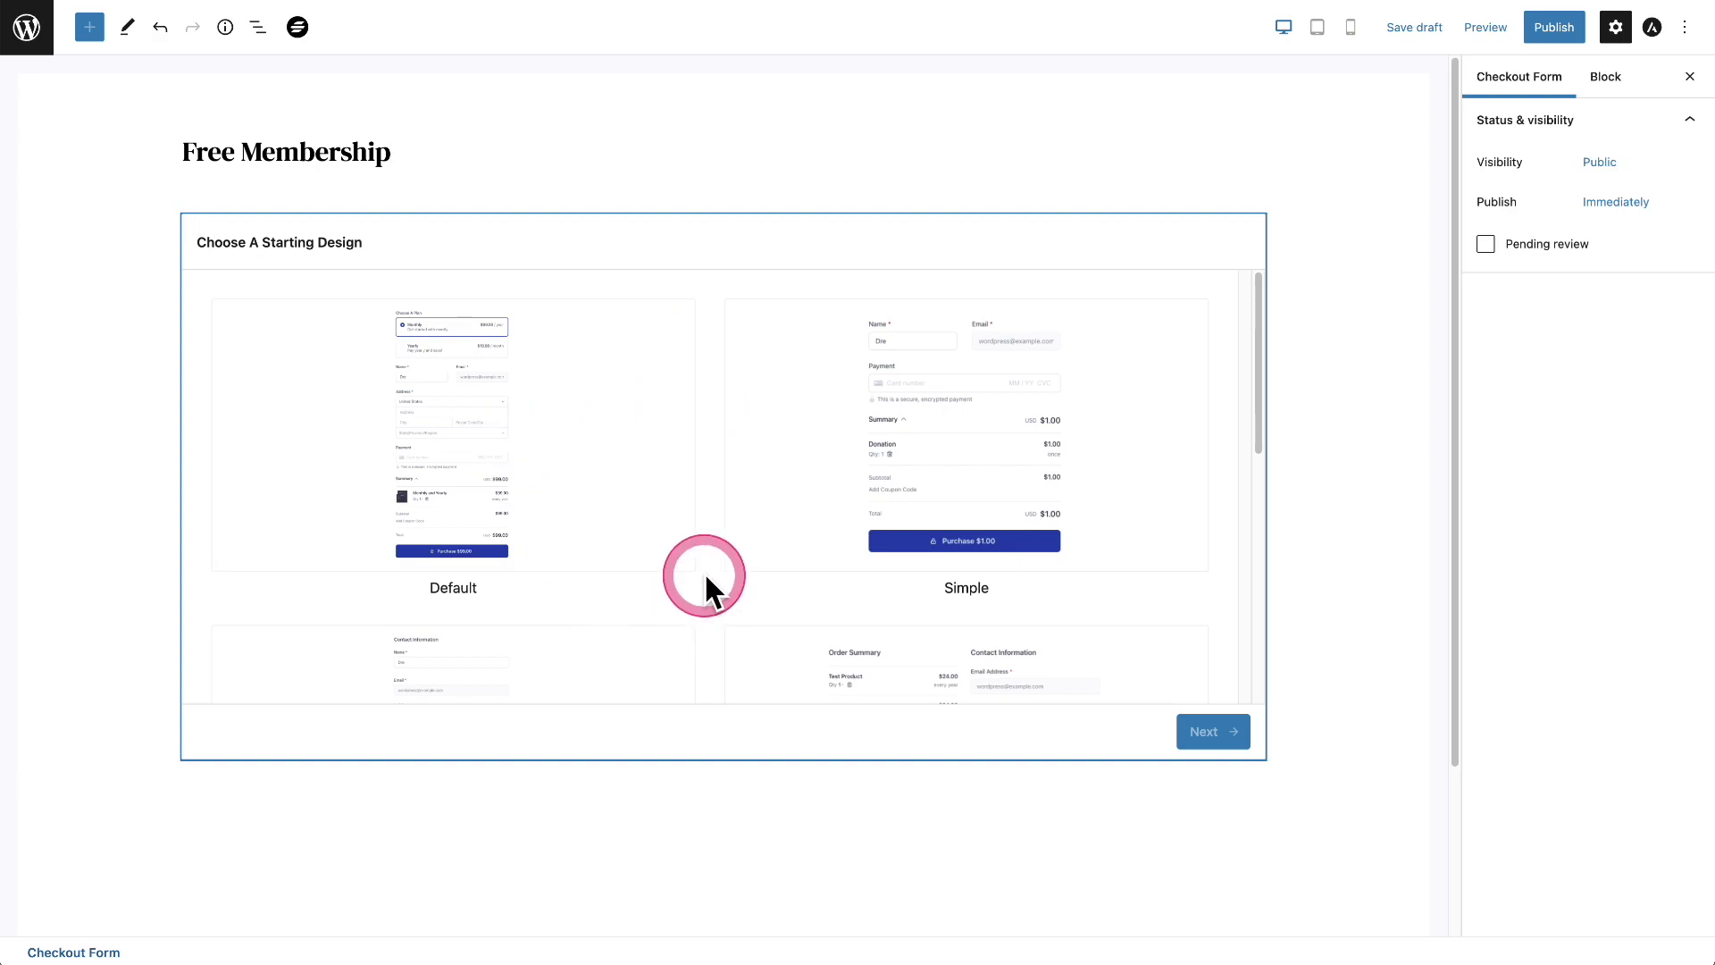
{"action": "left_click", "coordinate": [957, 414]}
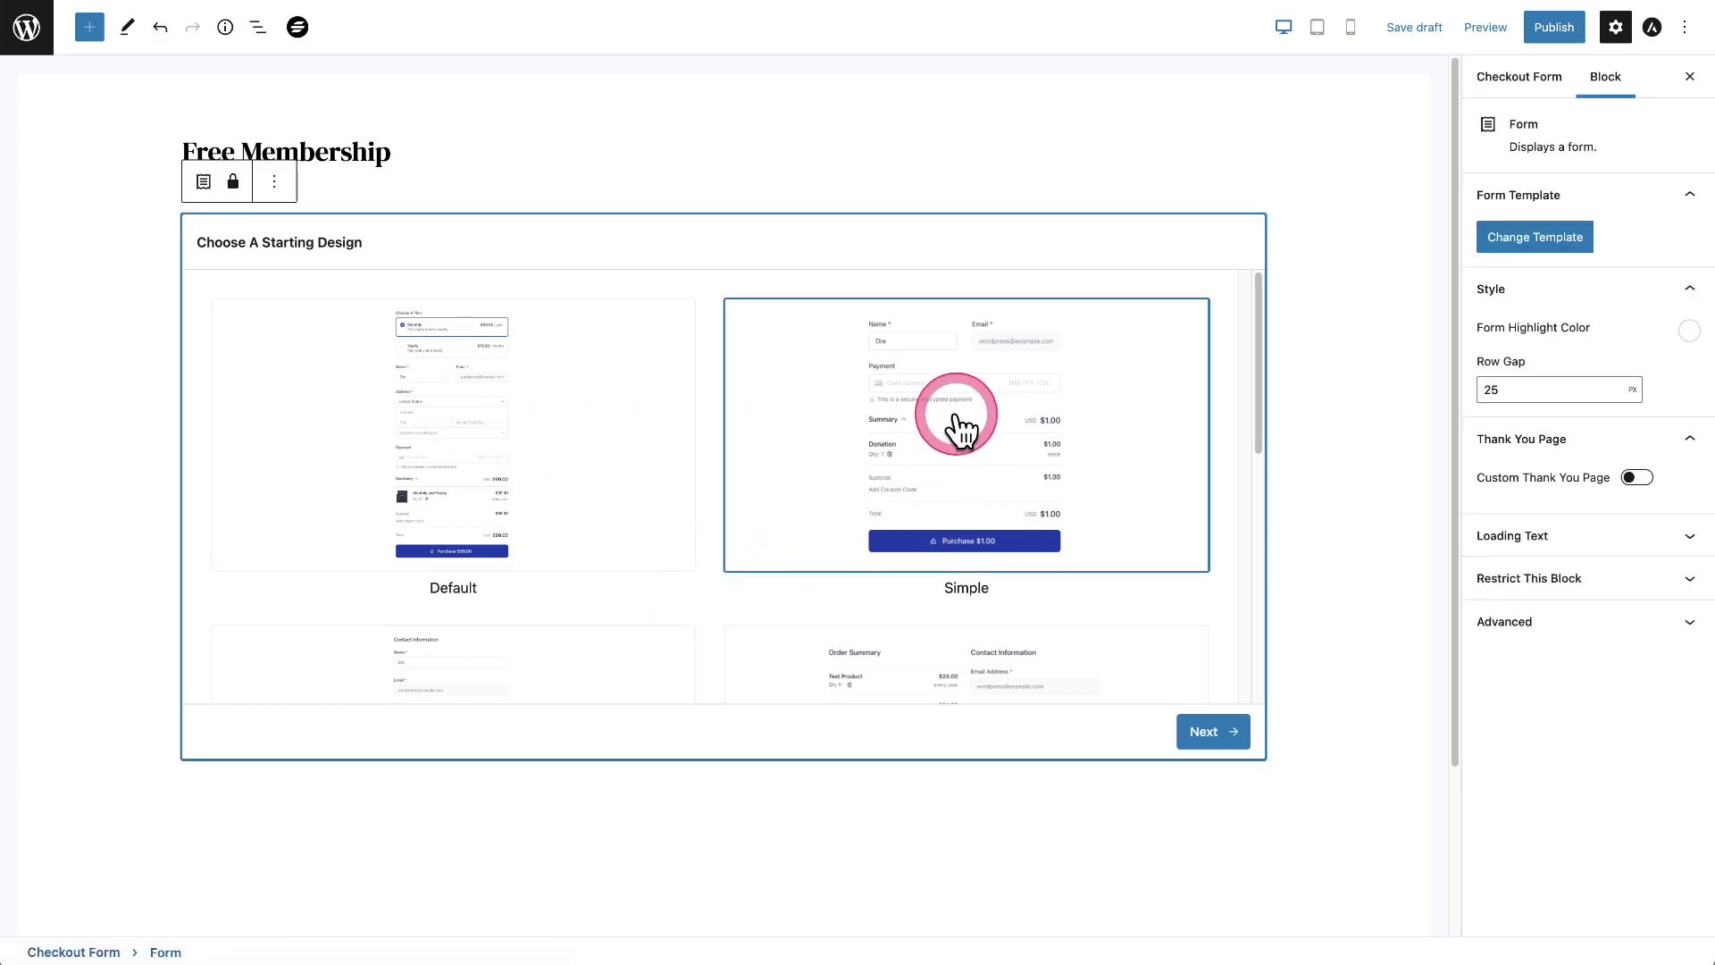
Set the Free Membership $0.00 price as the form's product and create the form
{"action": "left_click", "coordinate": [1200, 734]}
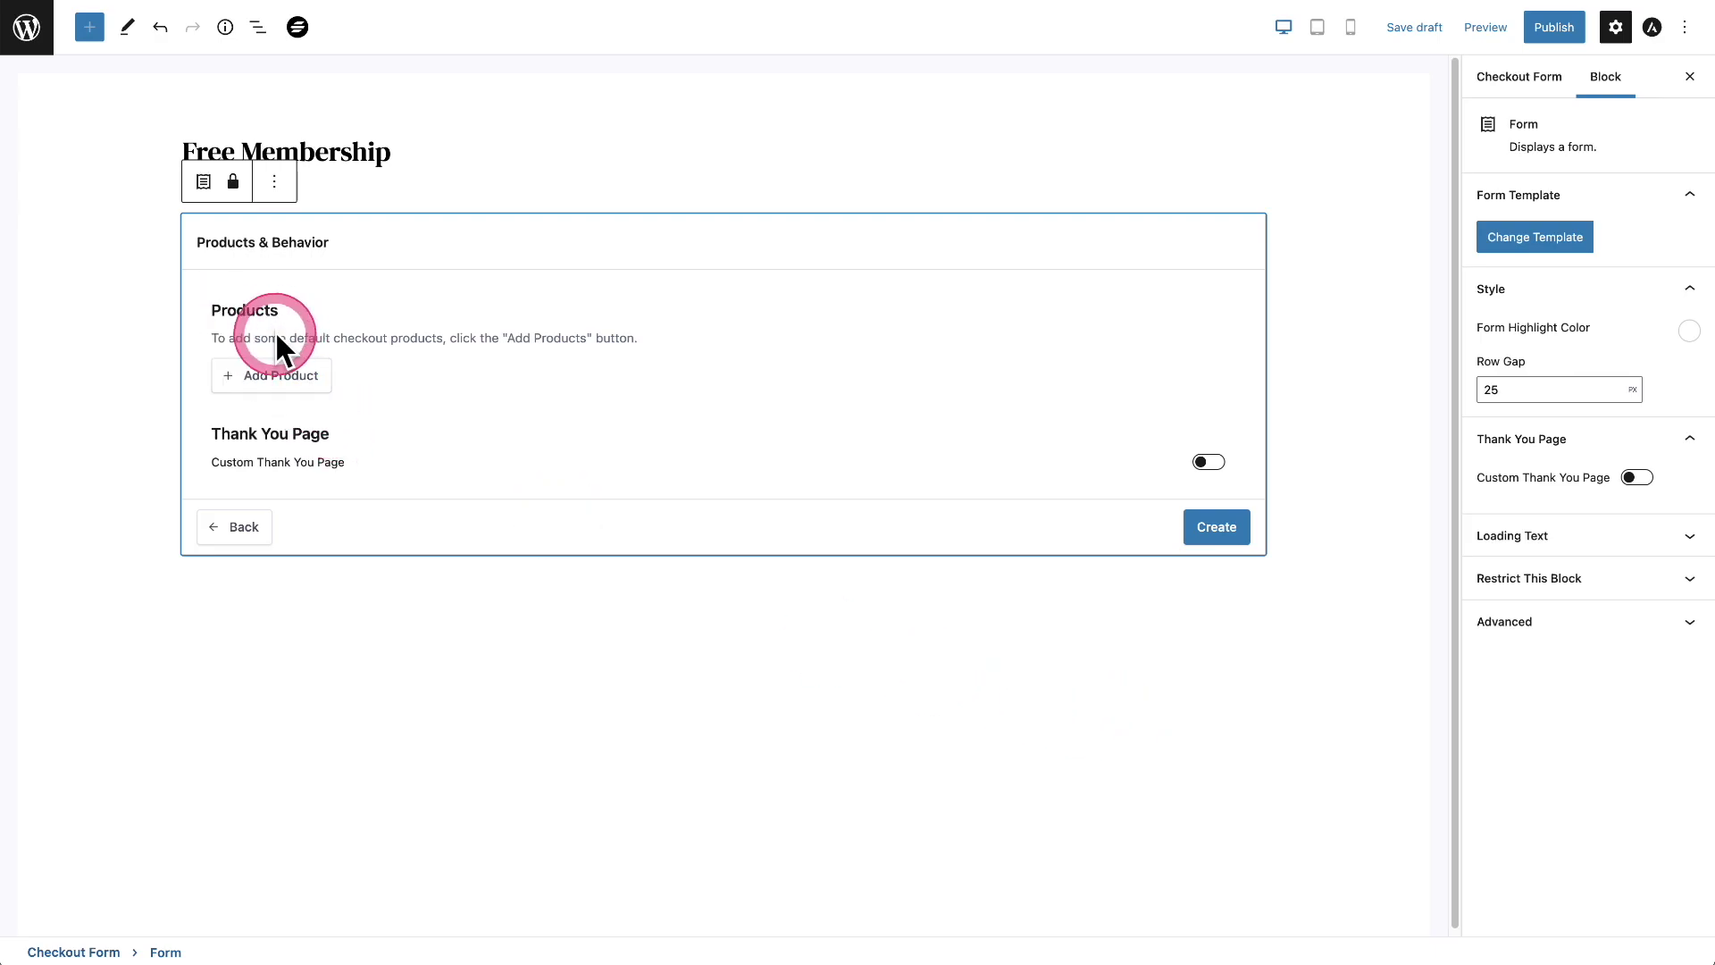
{"action": "left_click", "coordinate": [253, 379]}
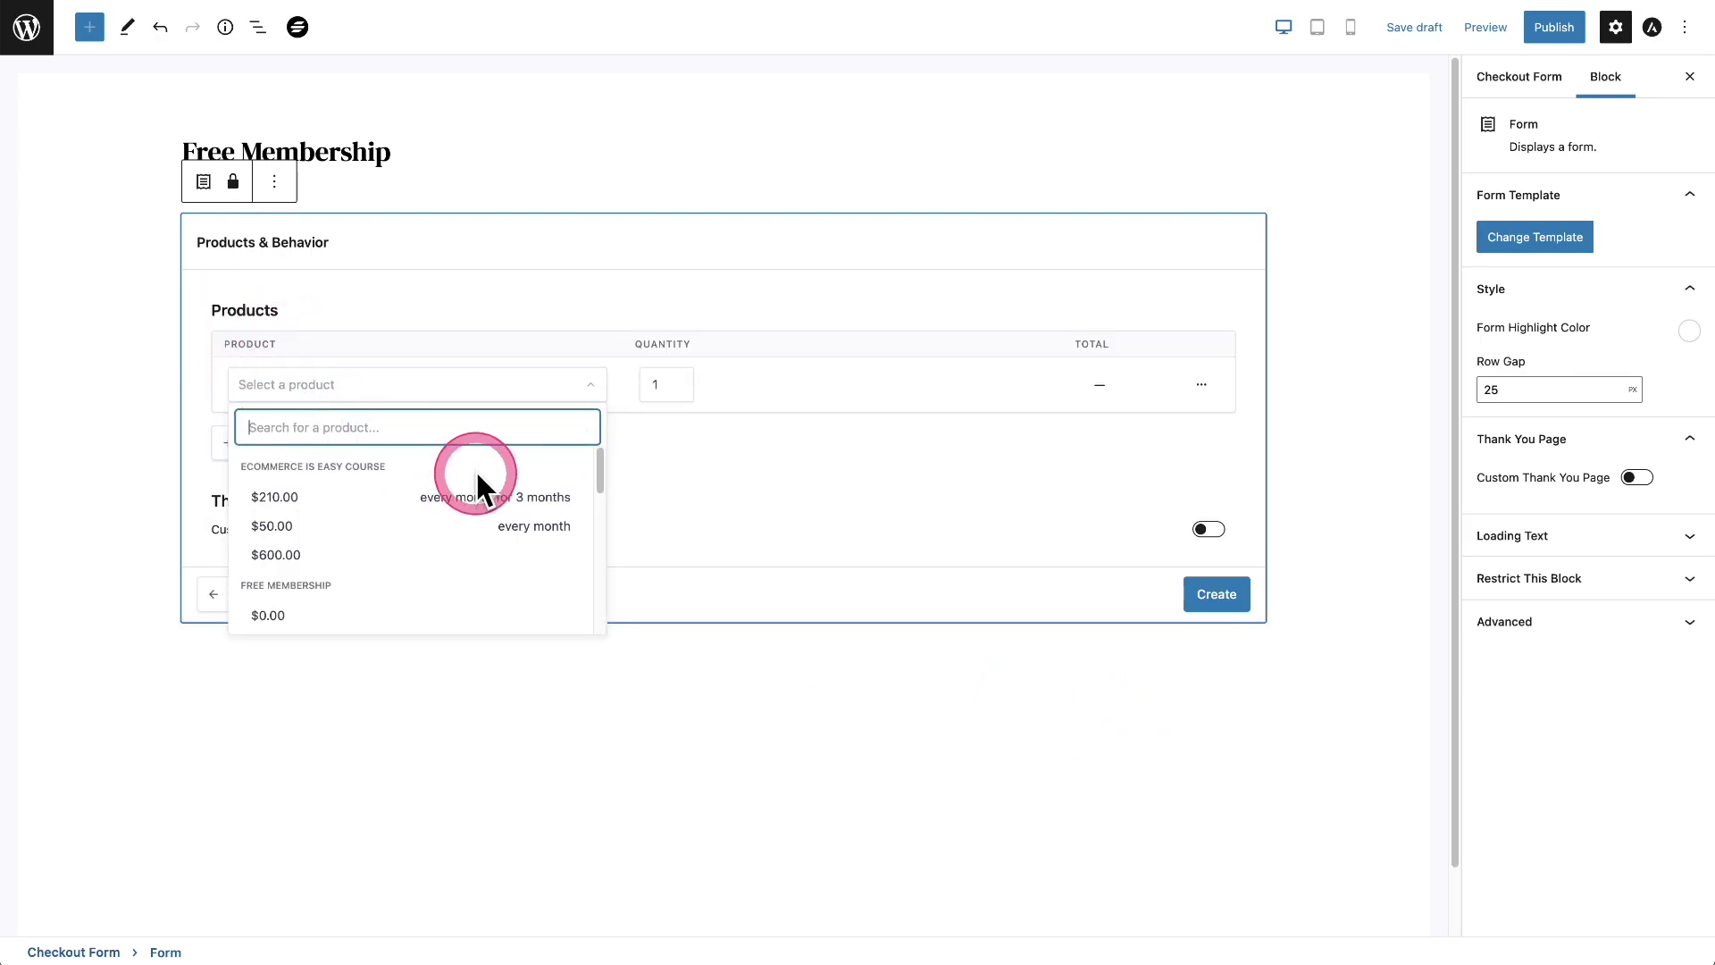
{"action": "scroll", "coordinate": [476, 469], "scroll_direction": "down", "scroll_amount": 3}
{"action": "left_click", "coordinate": [467, 511]}
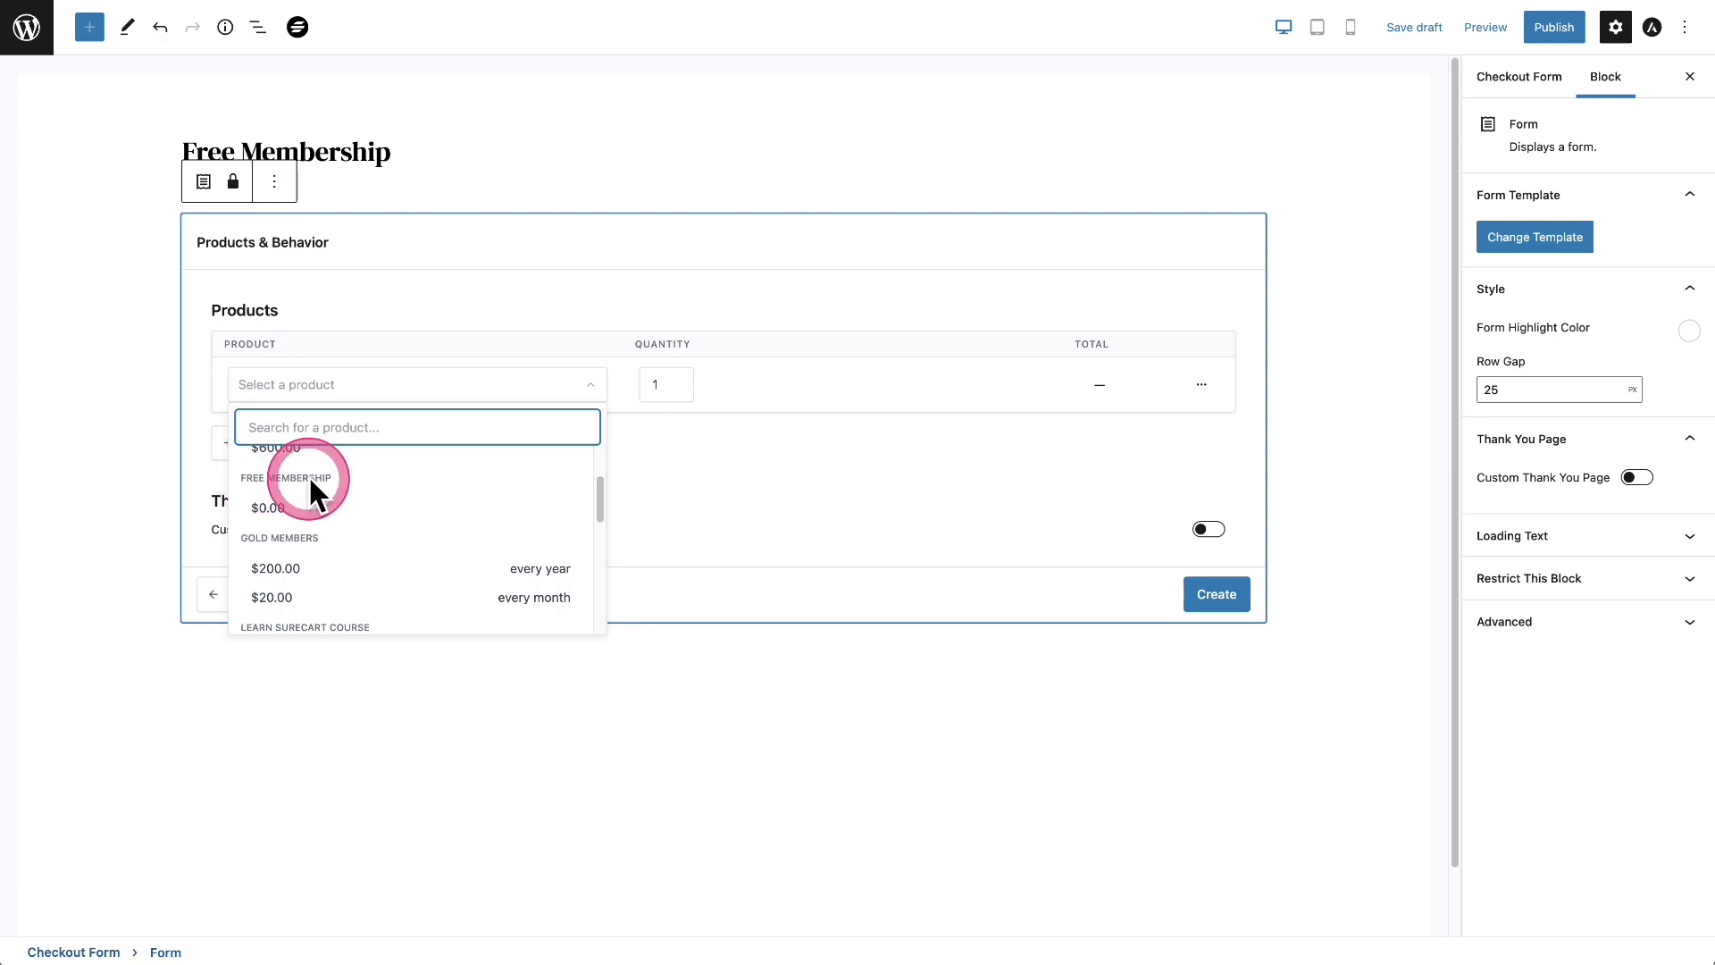
{"action": "left_click", "coordinate": [305, 508]}
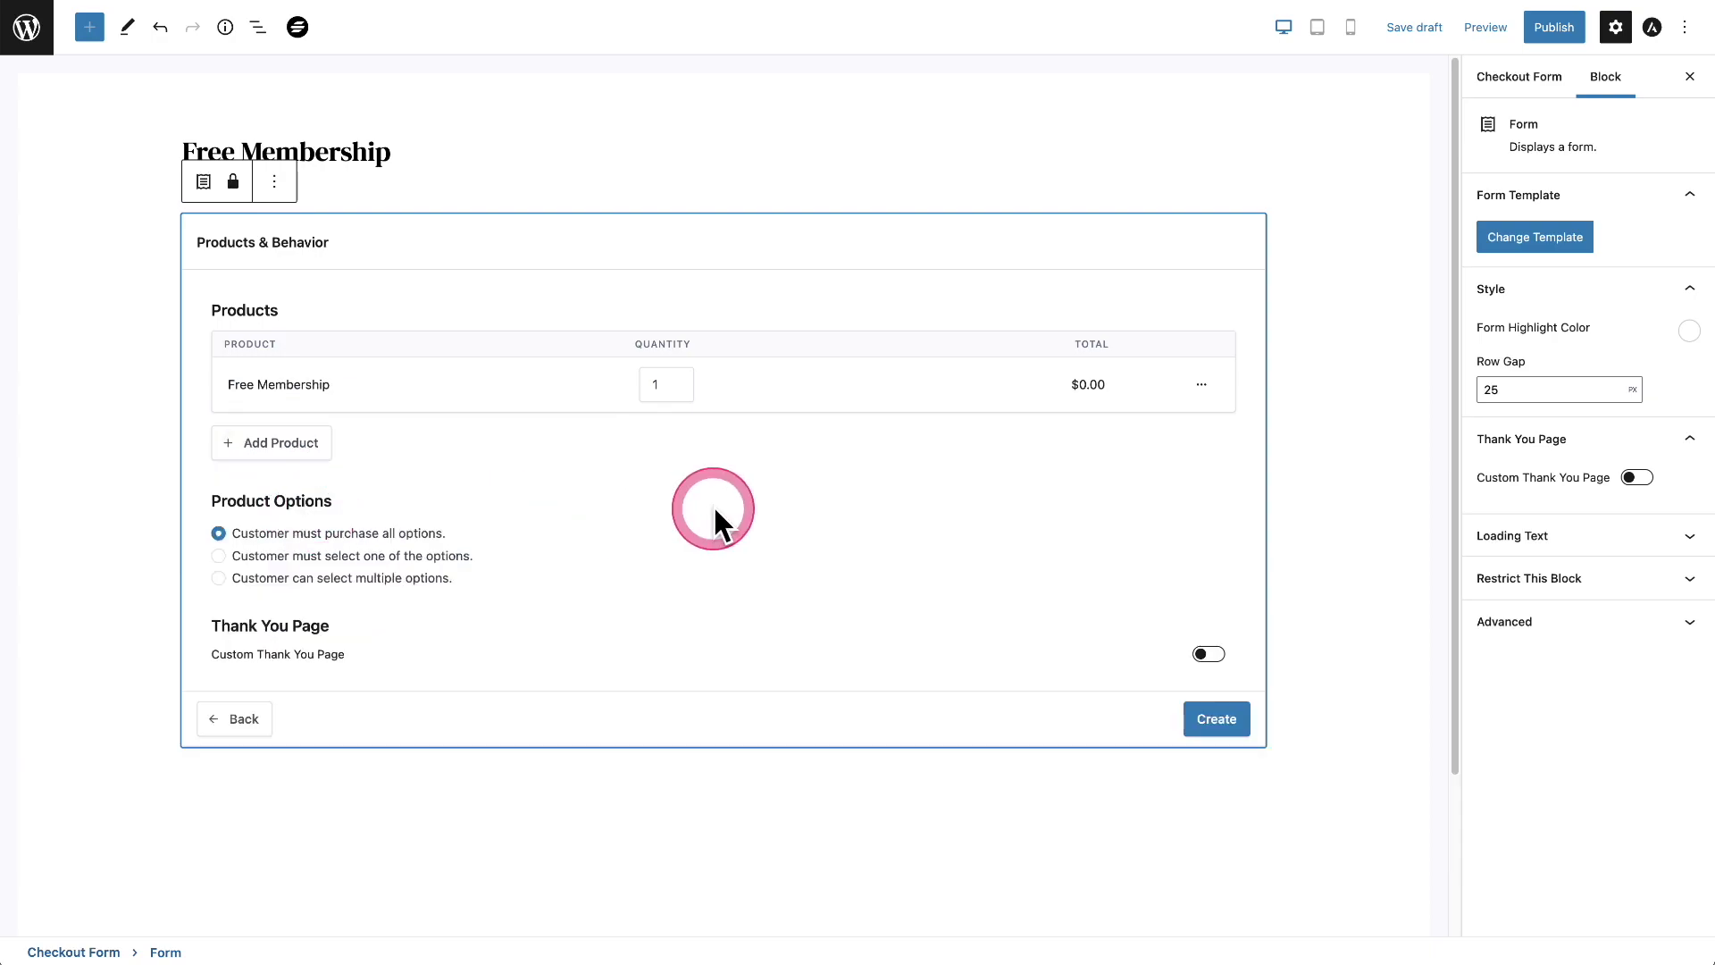
{"action": "left_click", "coordinate": [1201, 721]}
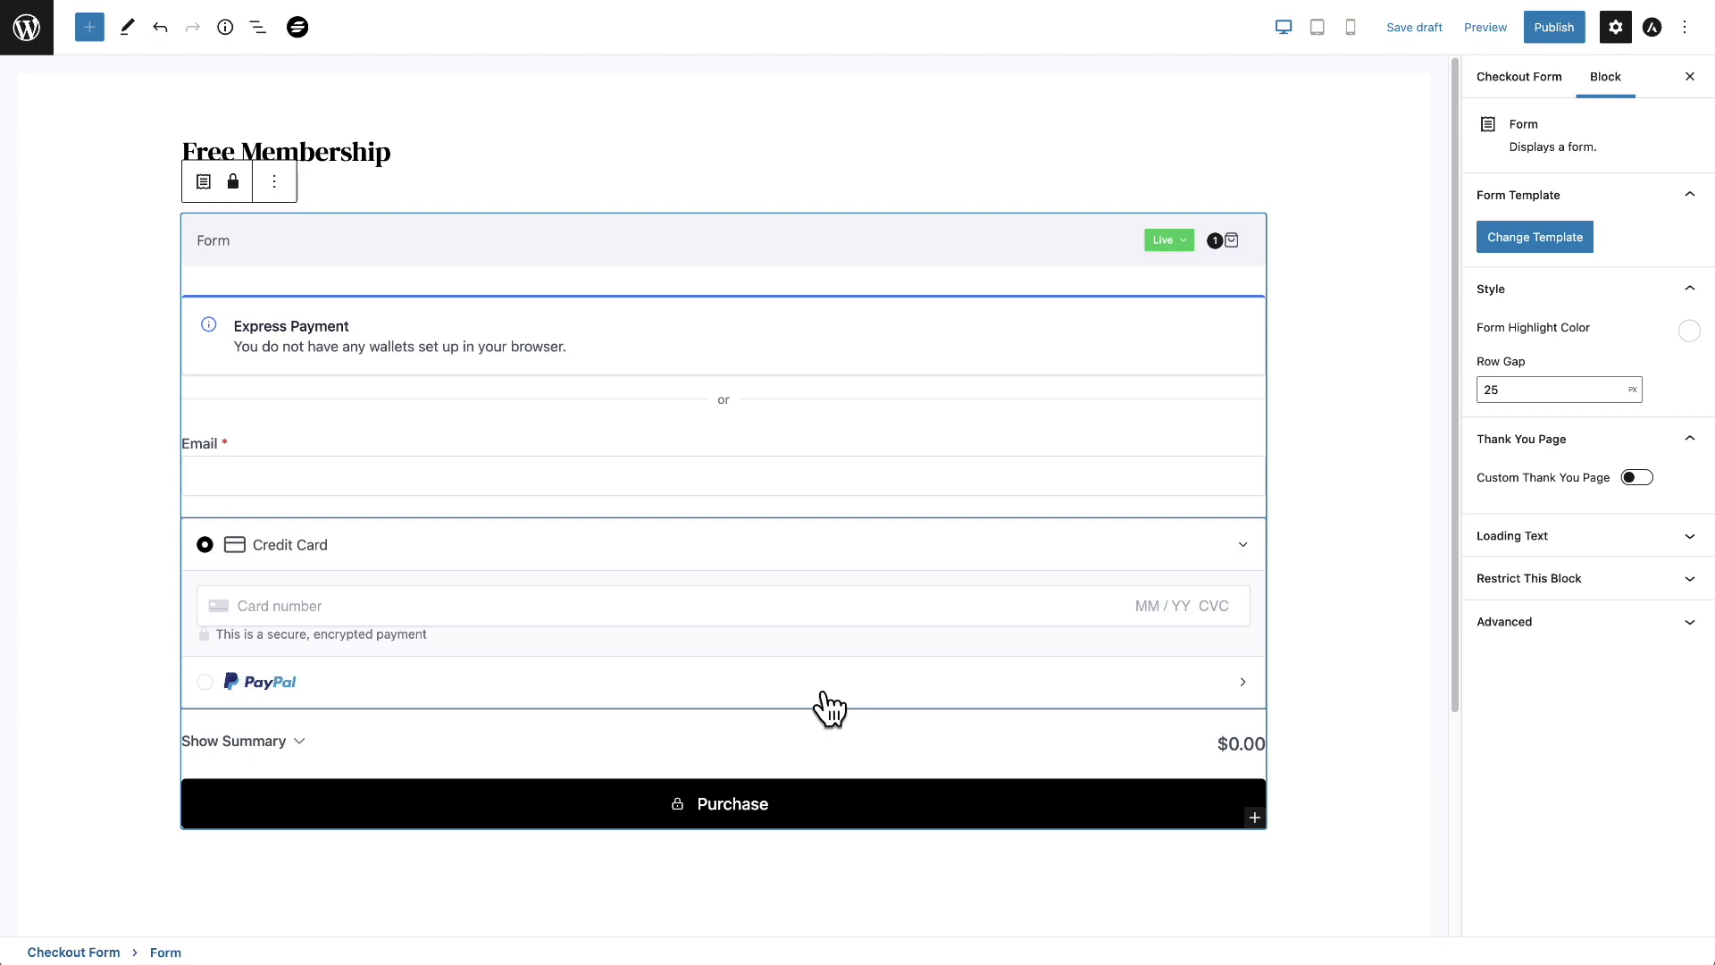
{"action": "left_click", "coordinate": [705, 547]}
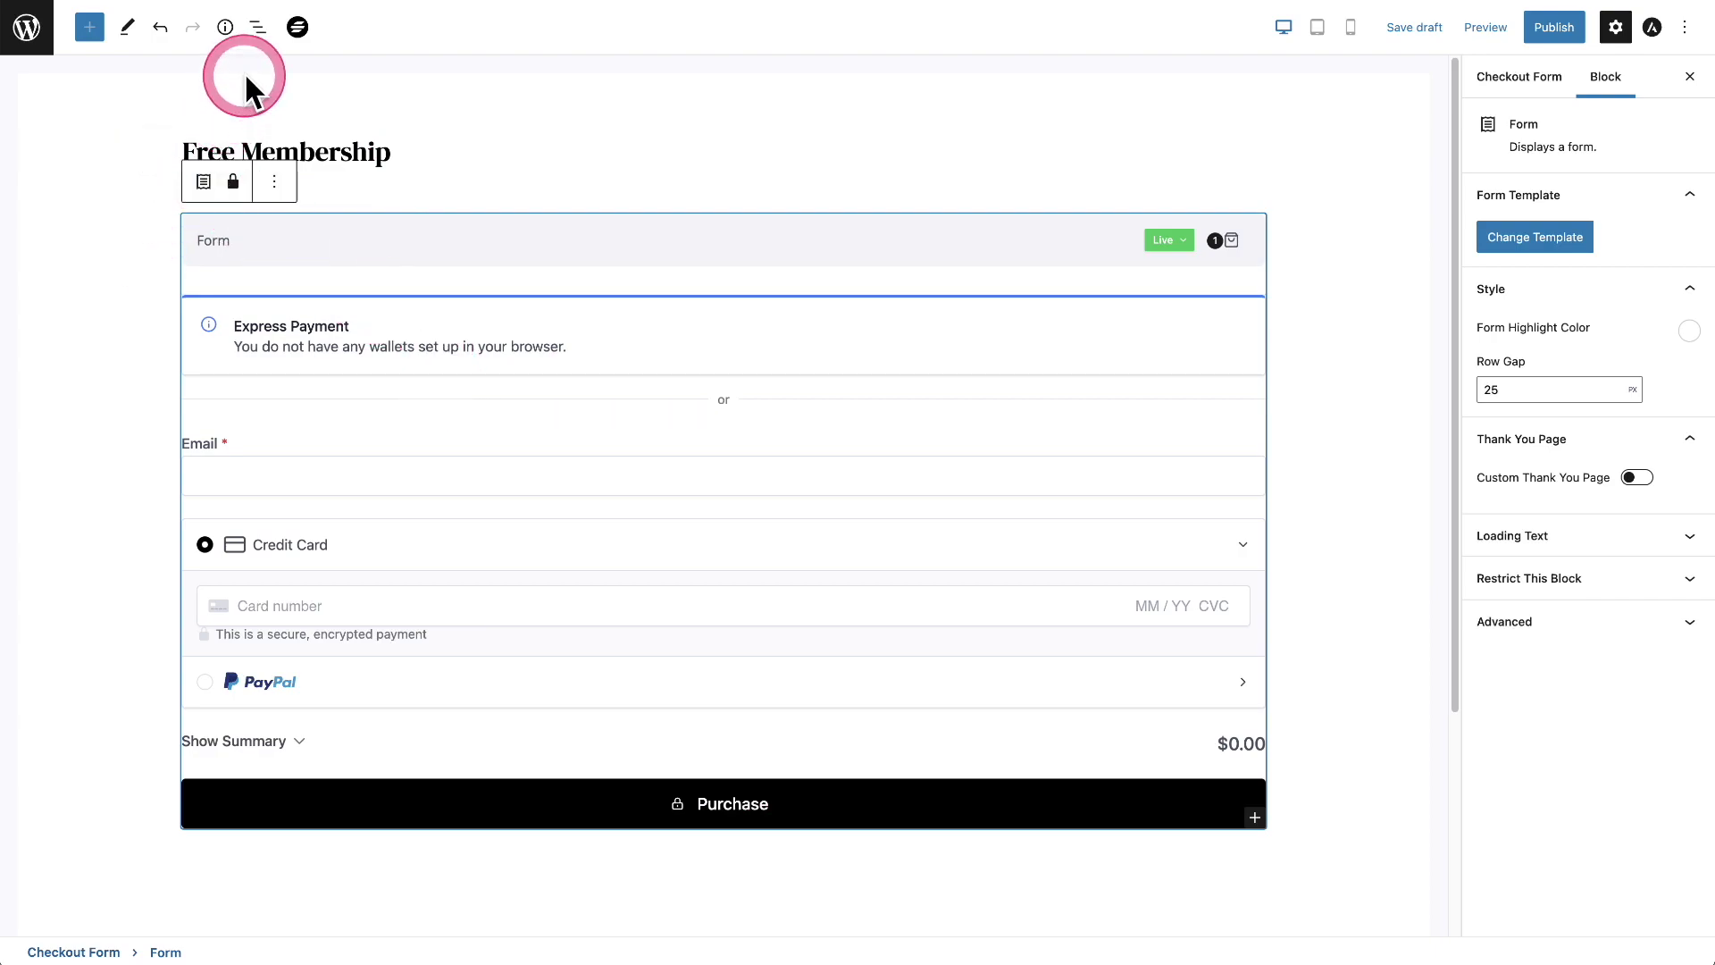
Remove the Express Payment block from the checkout form using List View
{"action": "left_click", "coordinate": [256, 29]}
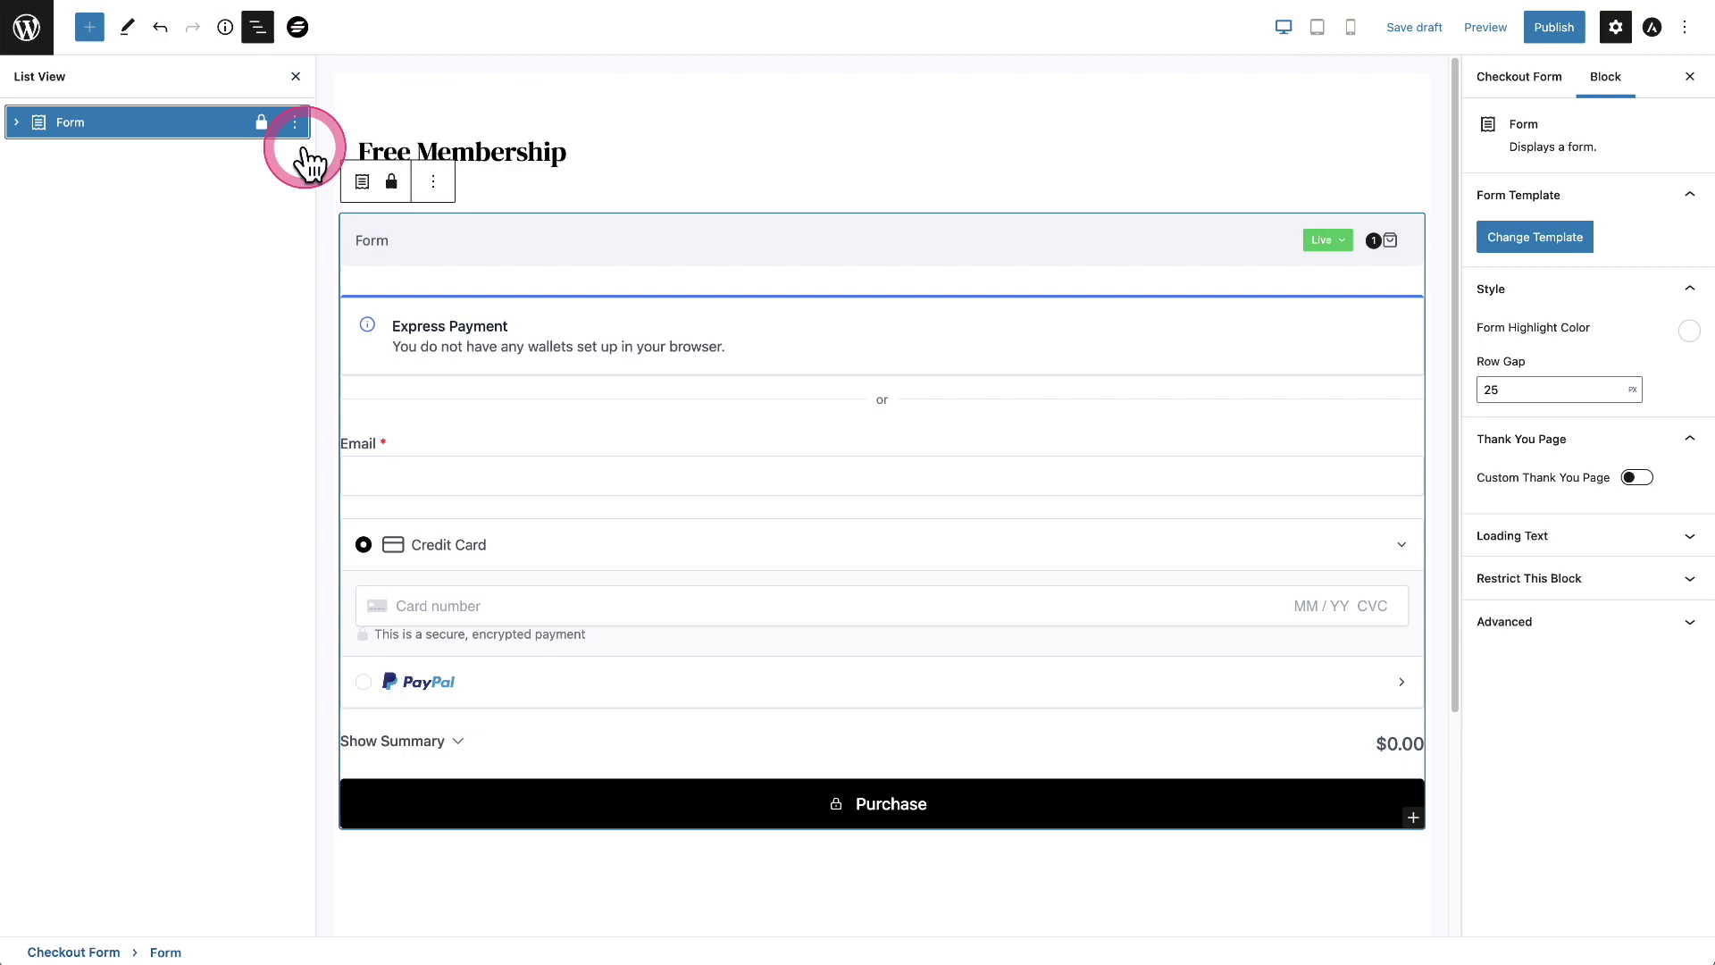
{"action": "left_click", "coordinate": [16, 122]}
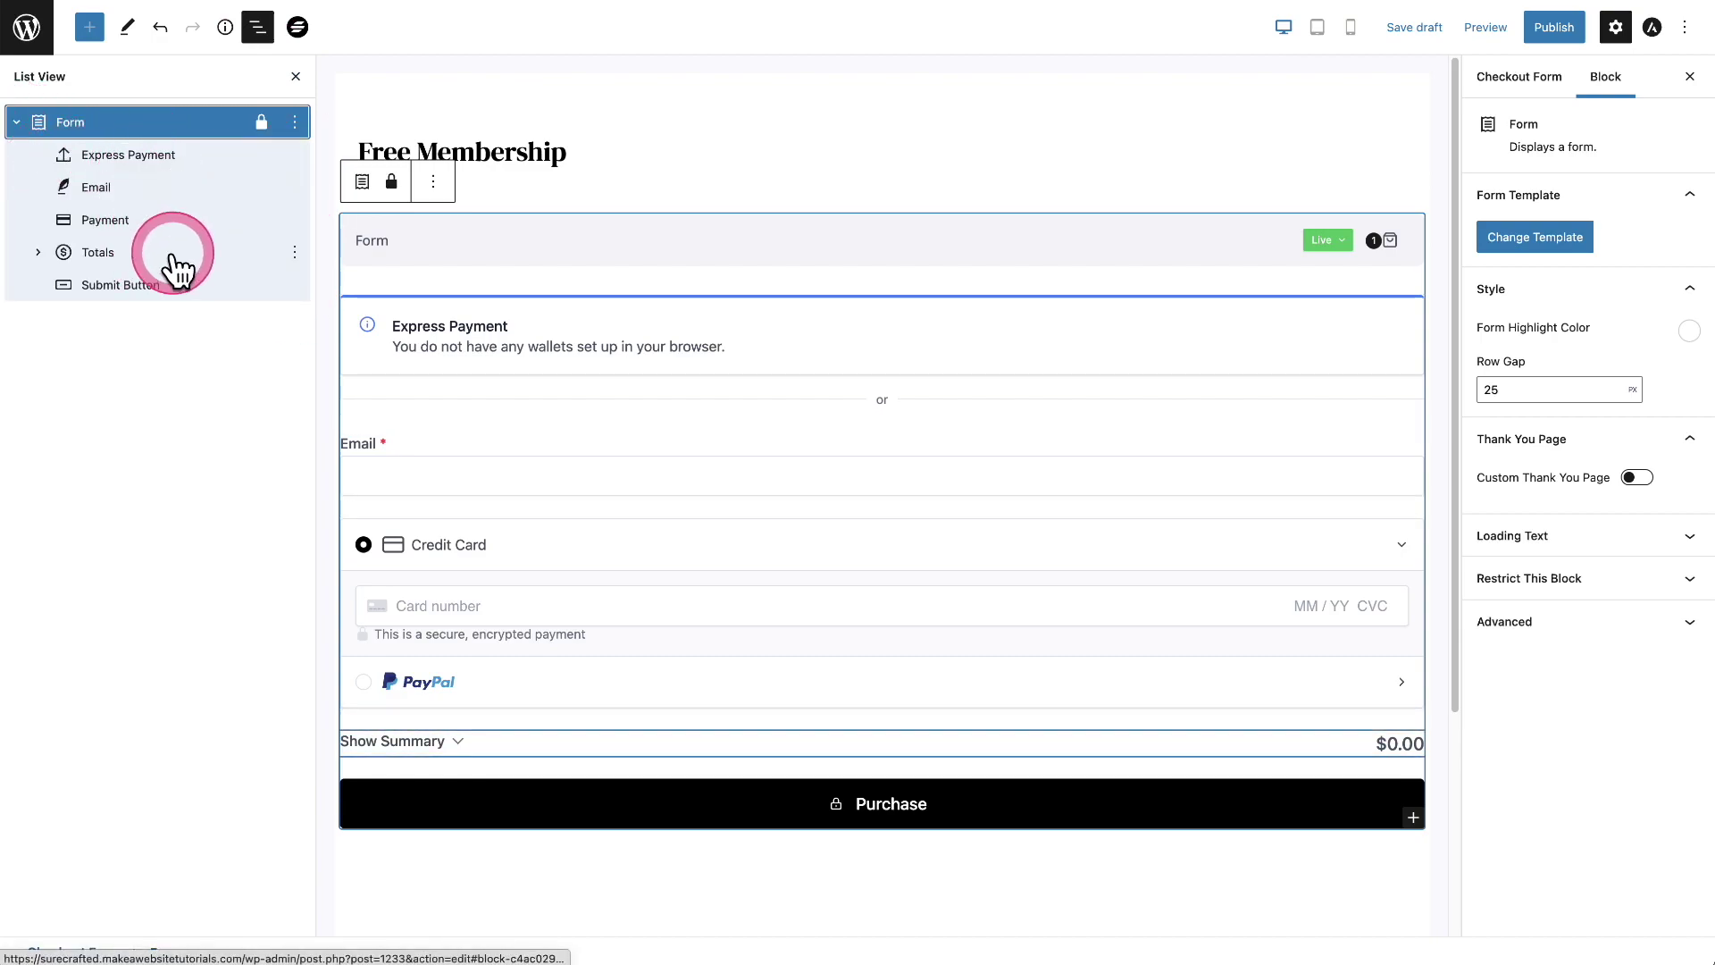
{"action": "left_click", "coordinate": [165, 159]}
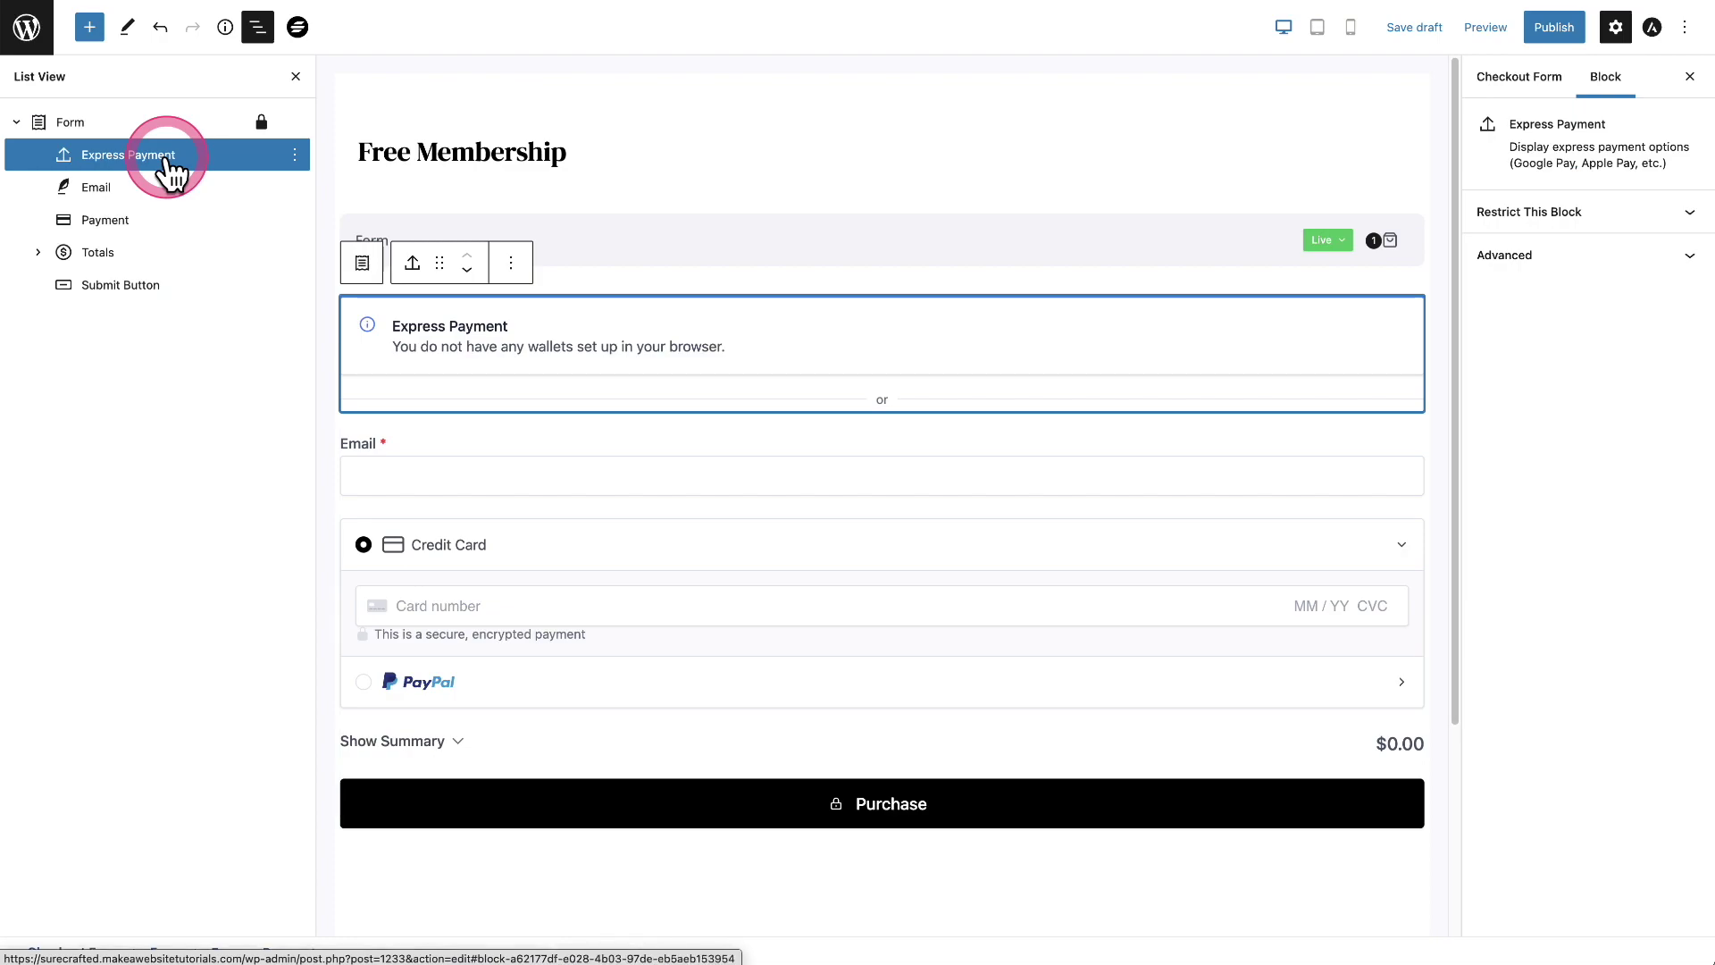
{"action": "left_click", "coordinate": [296, 157]}
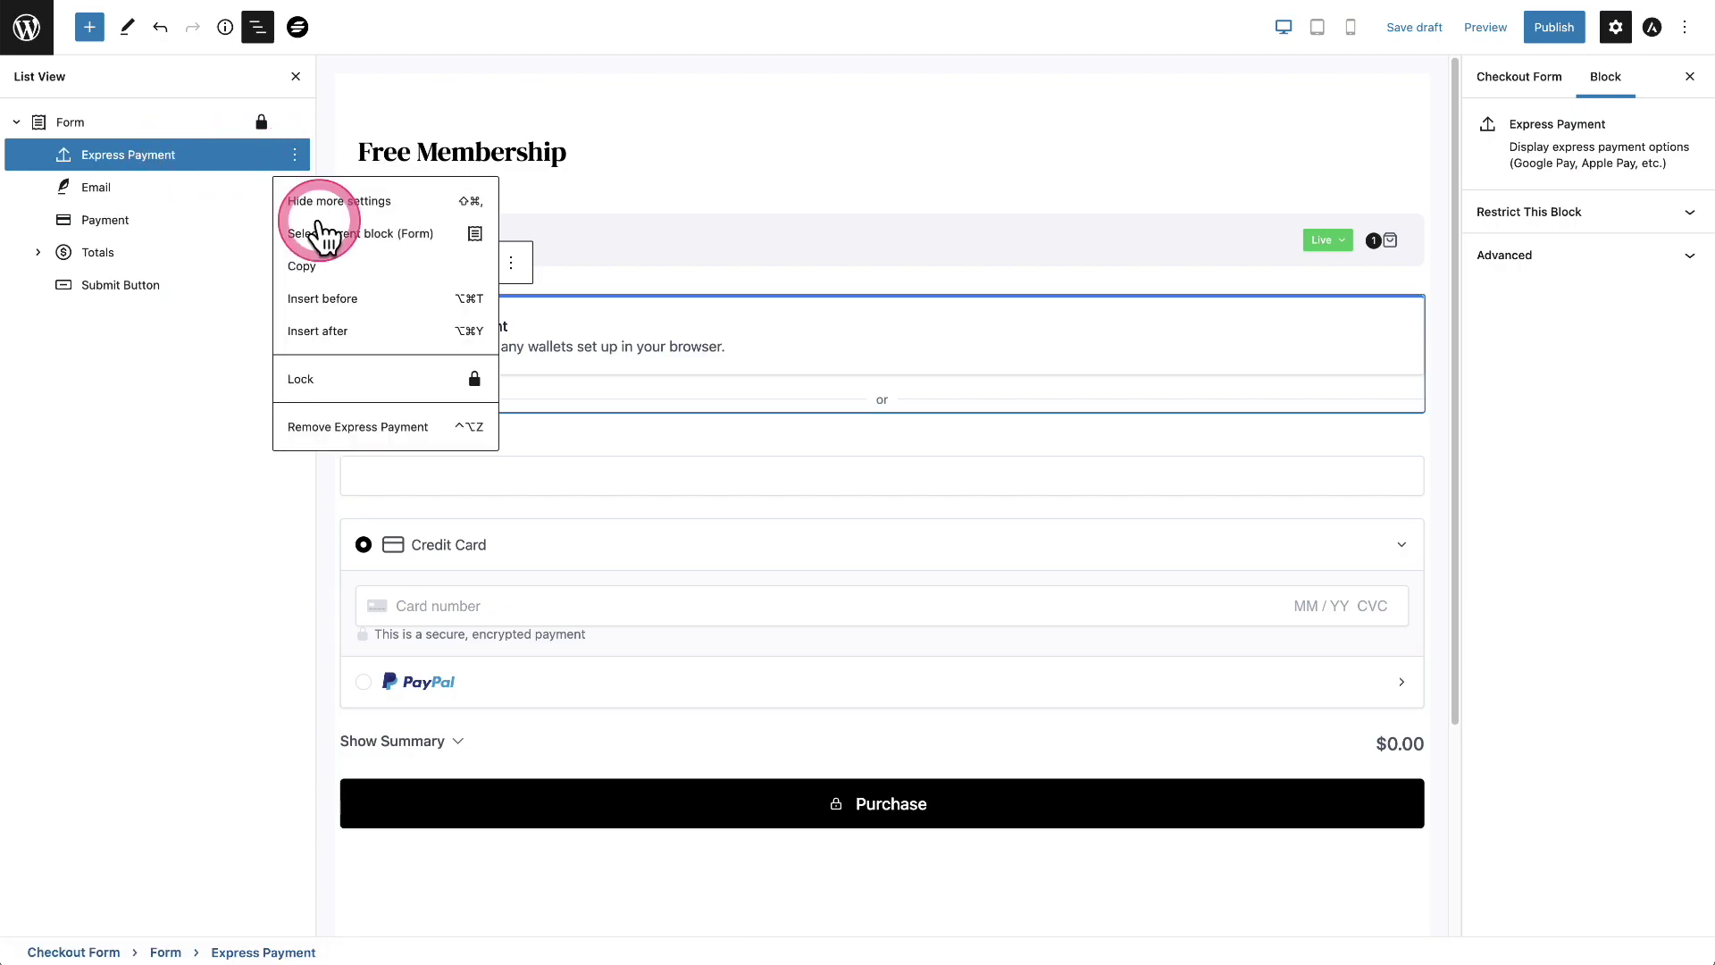
{"action": "left_click", "coordinate": [354, 428]}
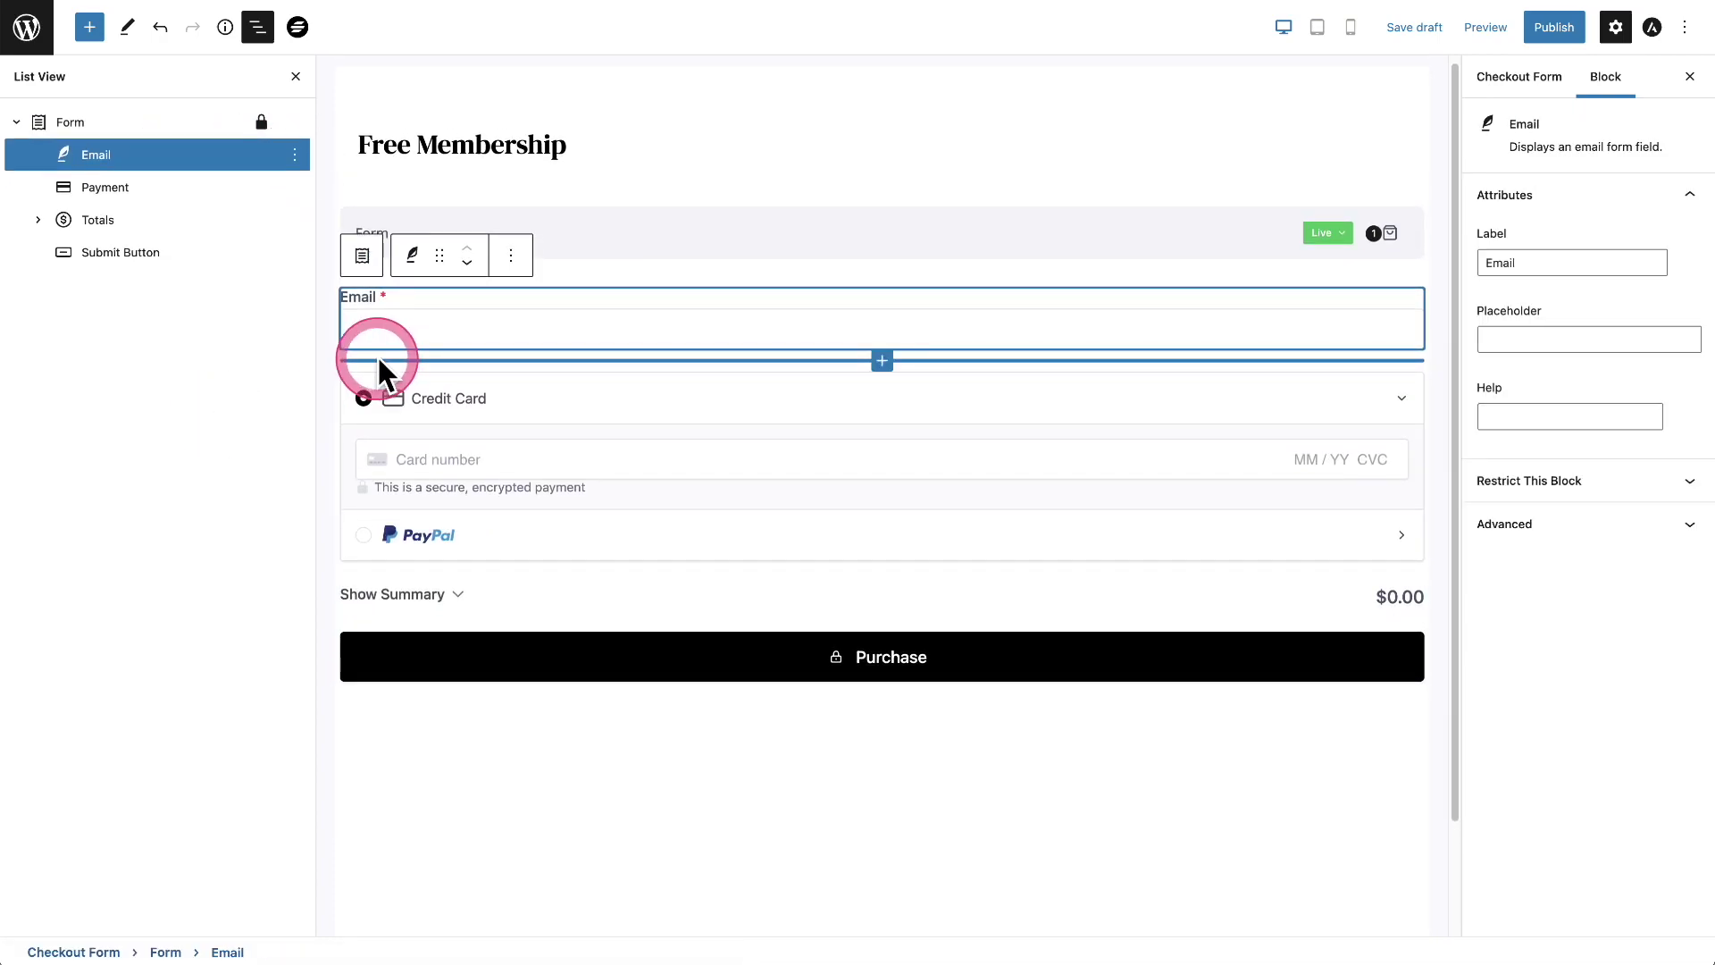
Remove the Totals order-summary block from the form
{"action": "left_click", "coordinate": [135, 221]}
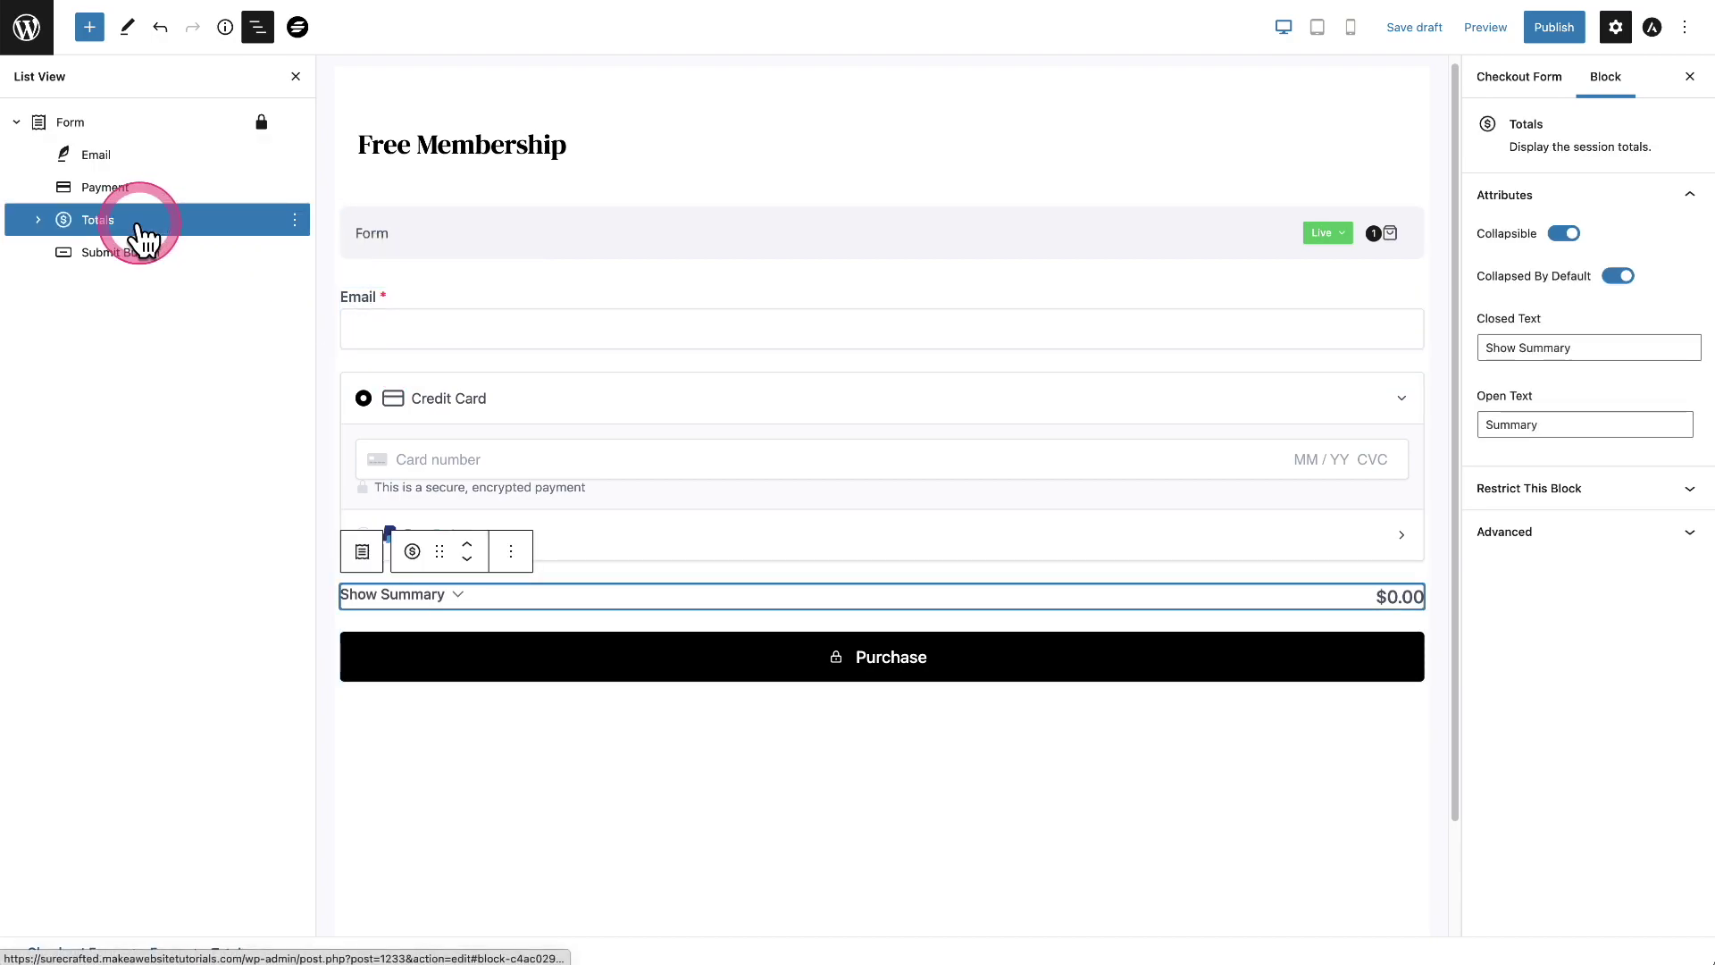
{"action": "left_click", "coordinate": [38, 220]}
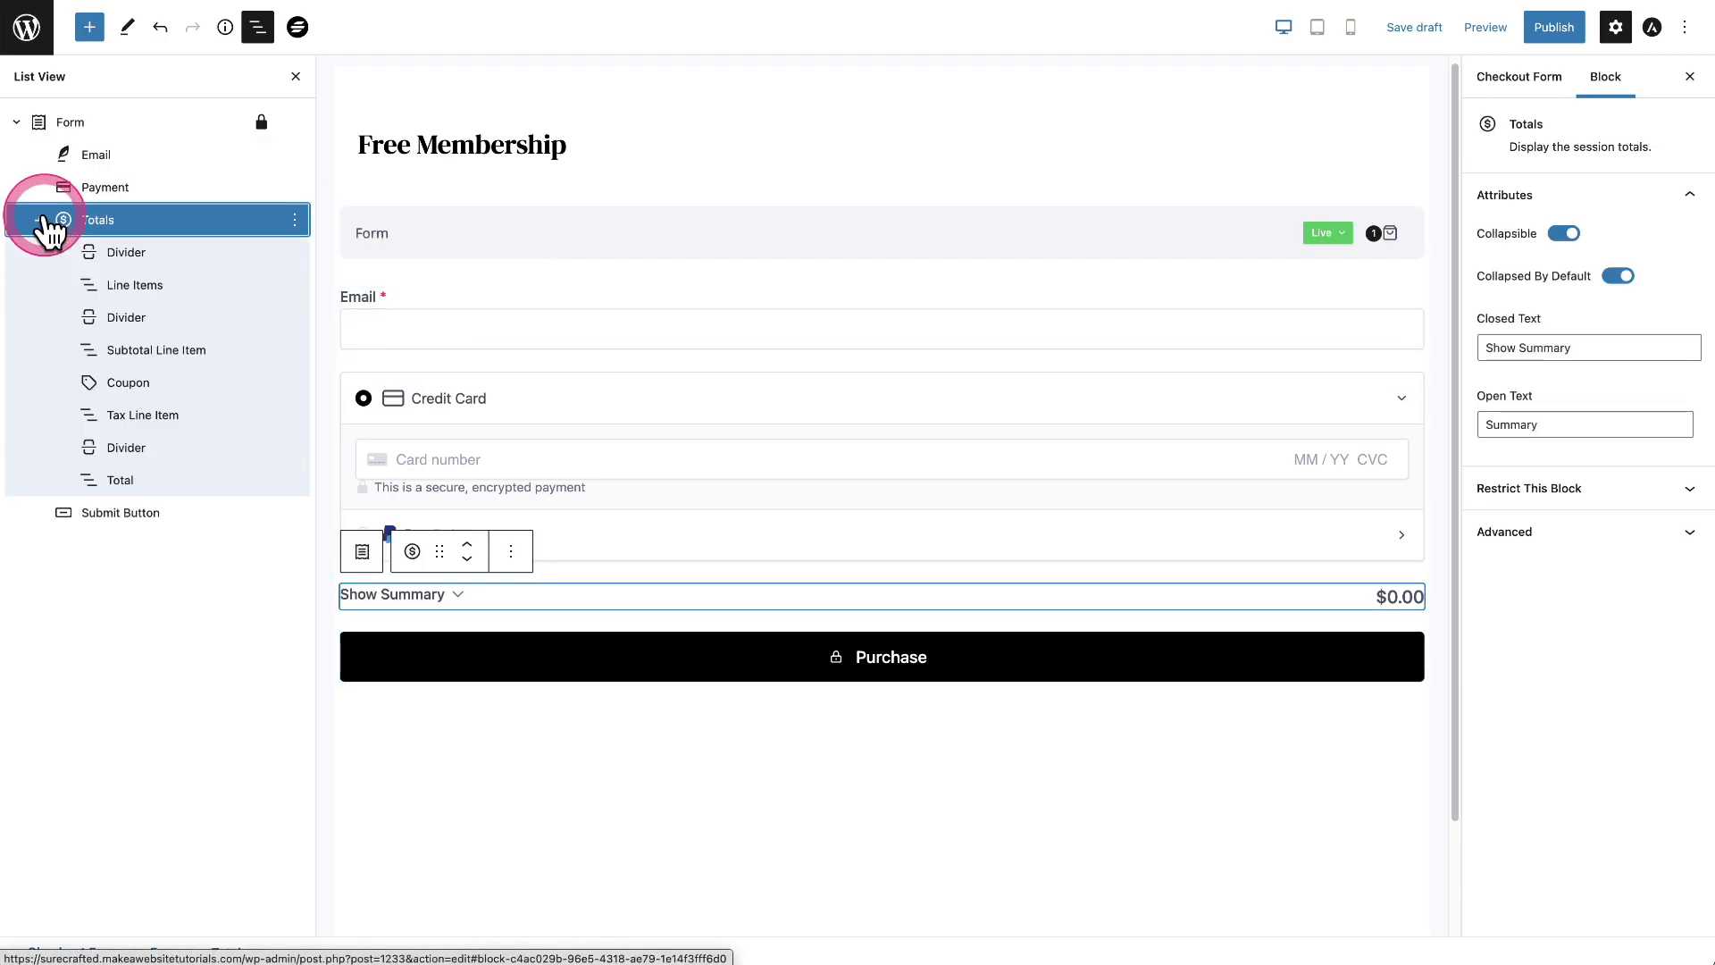
{"action": "left_click", "coordinate": [294, 220]}
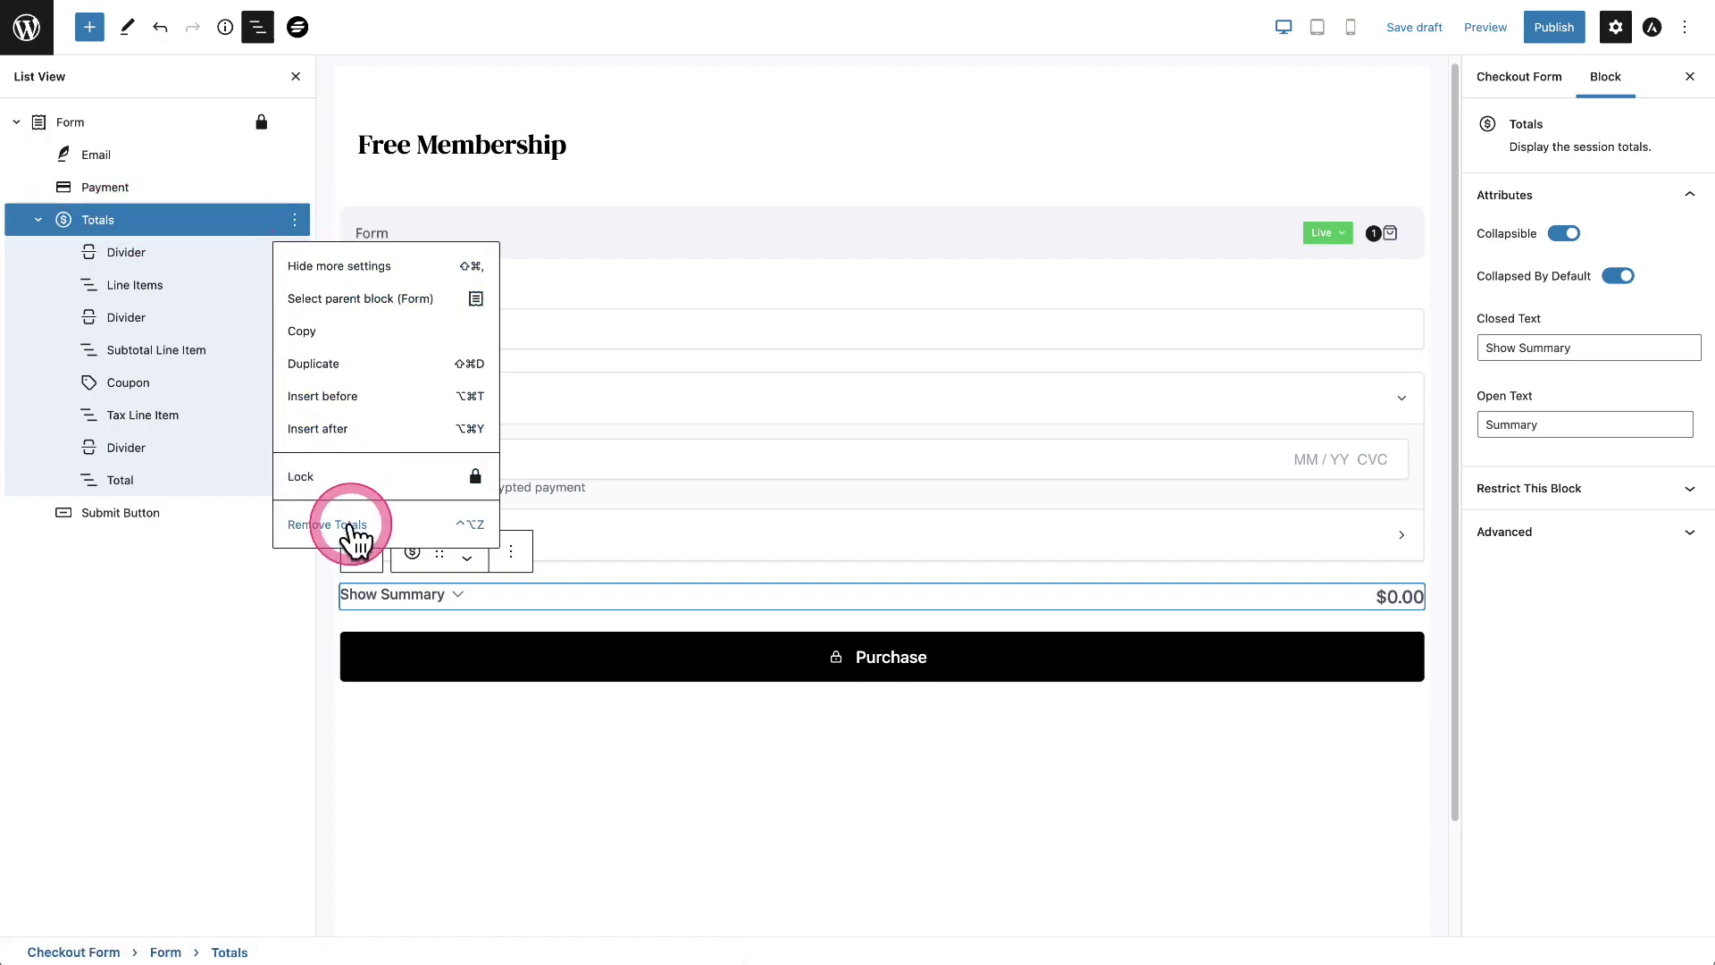
{"action": "left_click", "coordinate": [355, 527]}
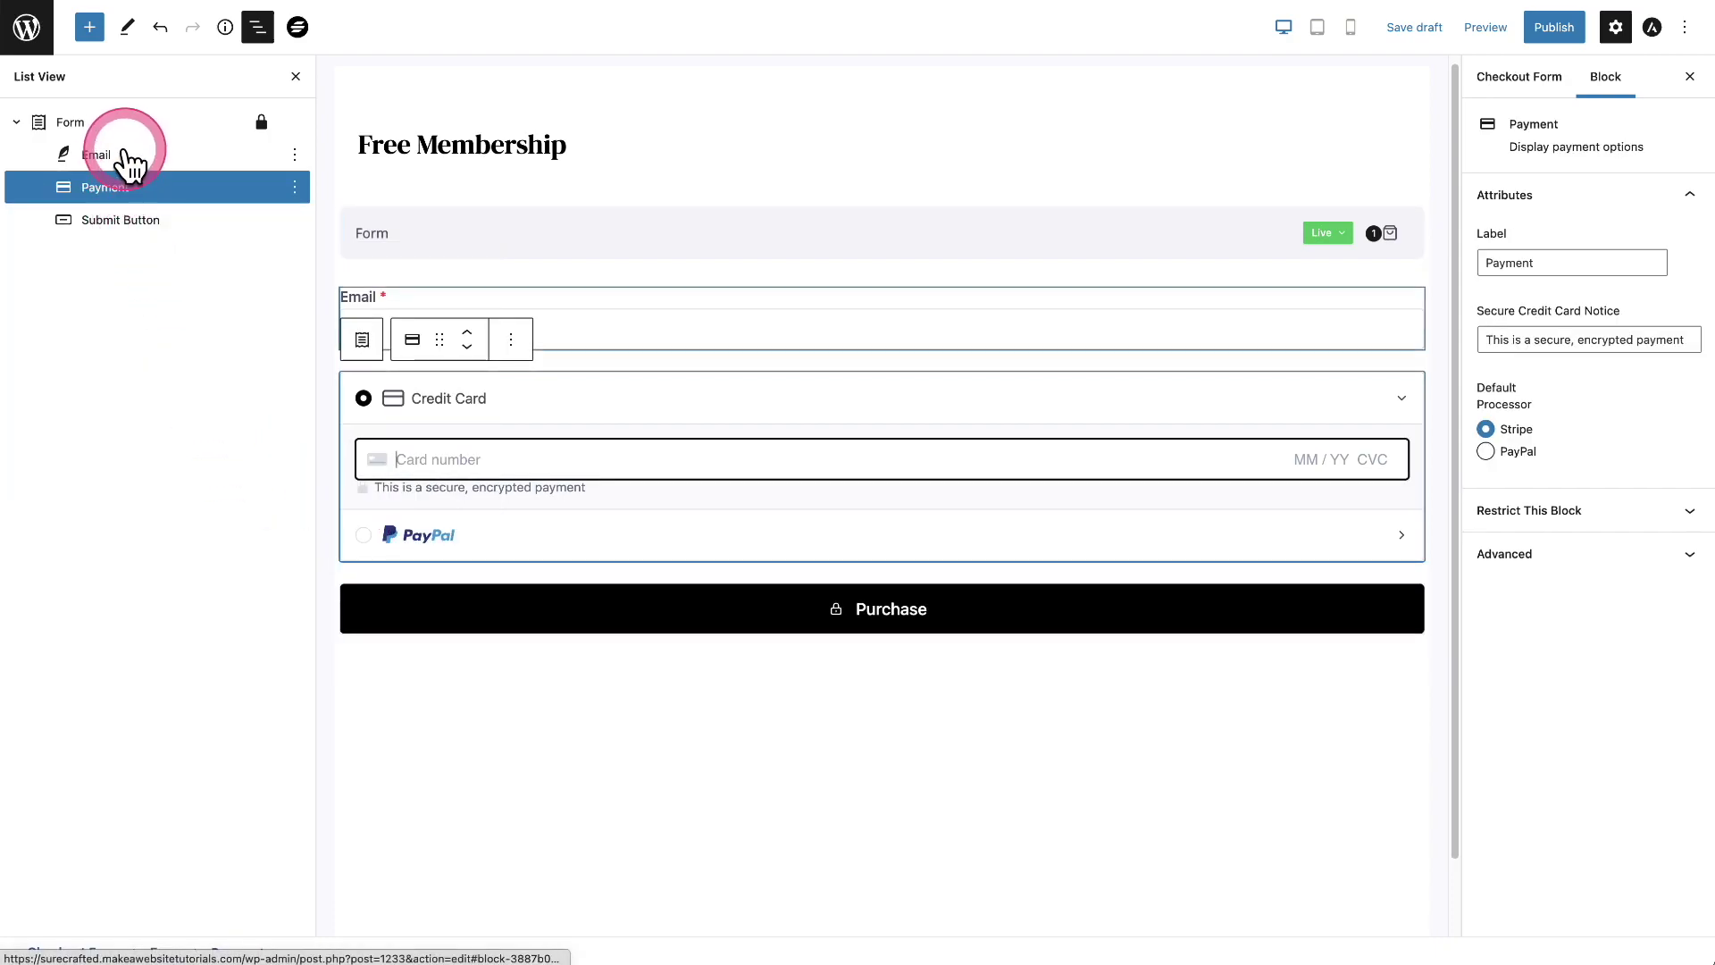
{"action": "left_click", "coordinate": [121, 222]}
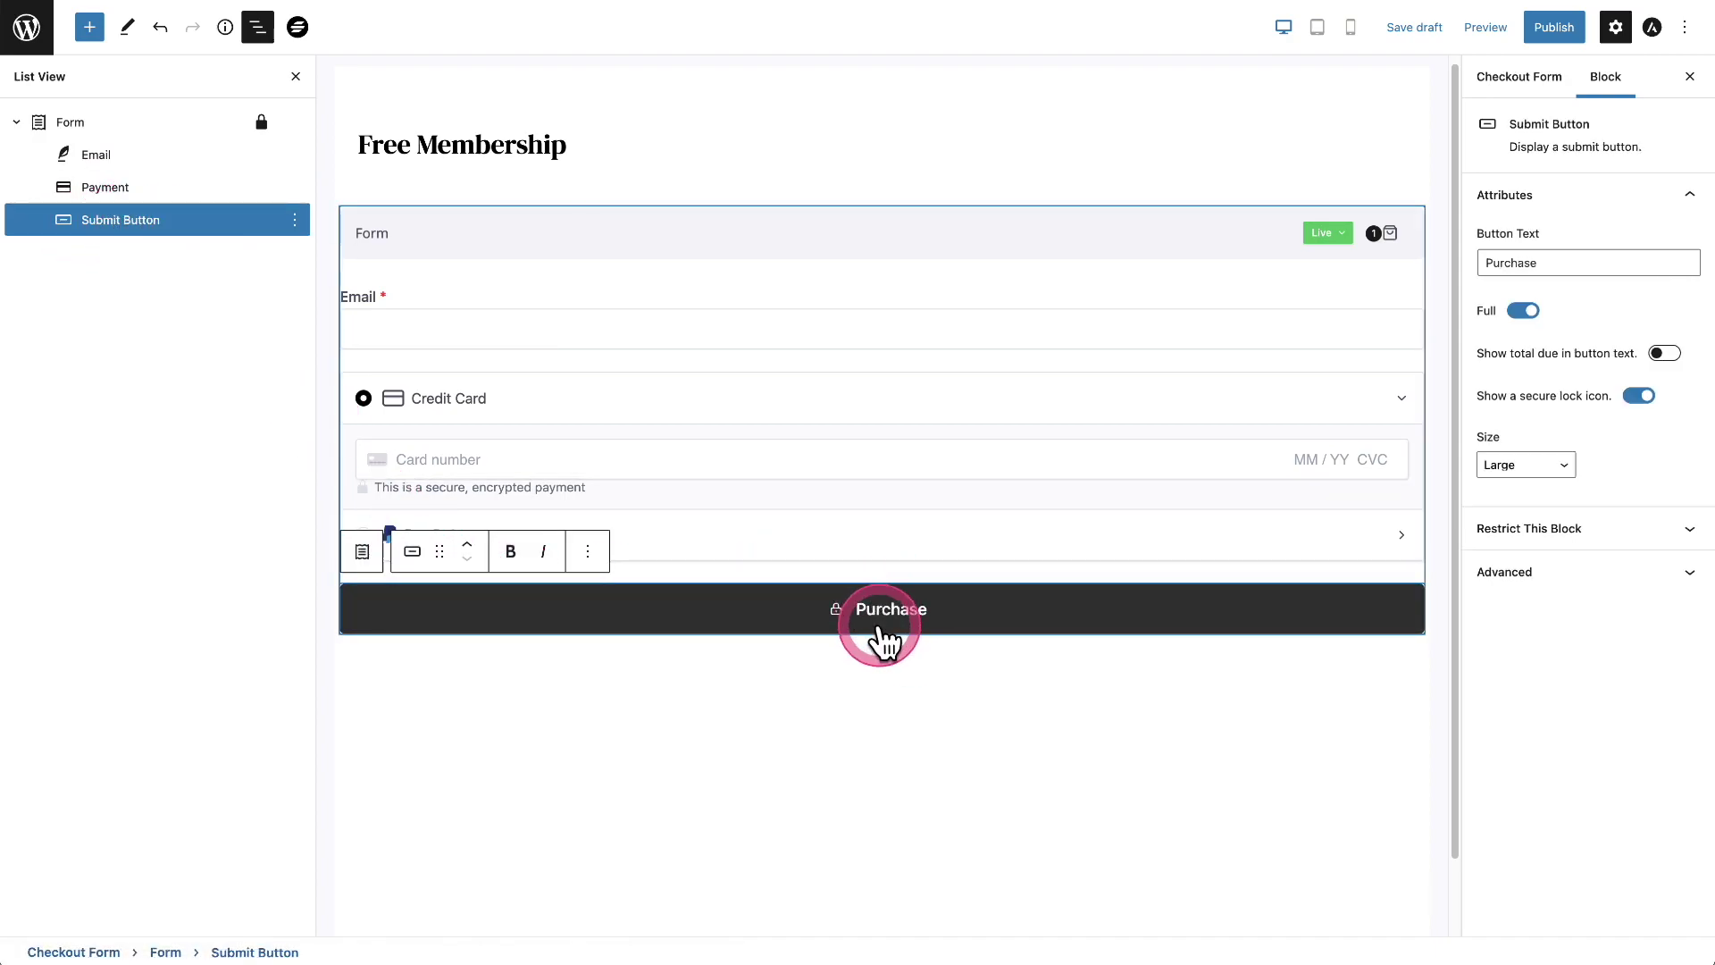
Change the submit button text to 'Join Membership Now' and turn off its secure lock icon
{"action": "double_click", "coordinate": [1545, 260]}
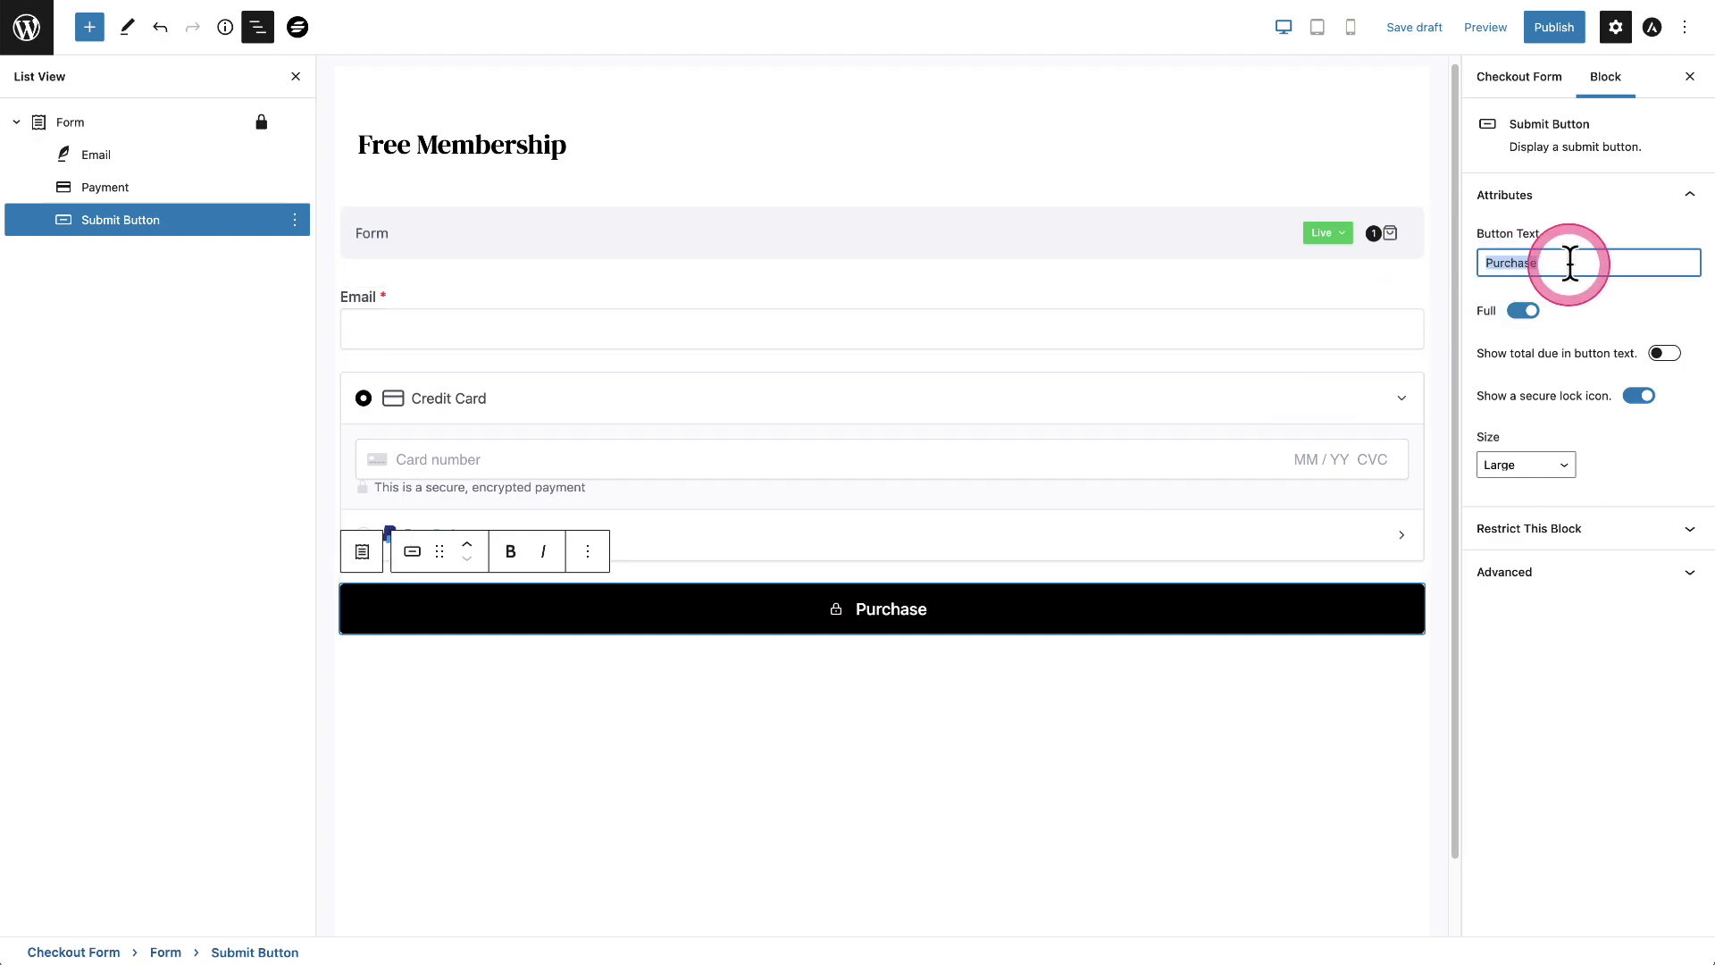
{"action": "type", "text": "Join Now"}
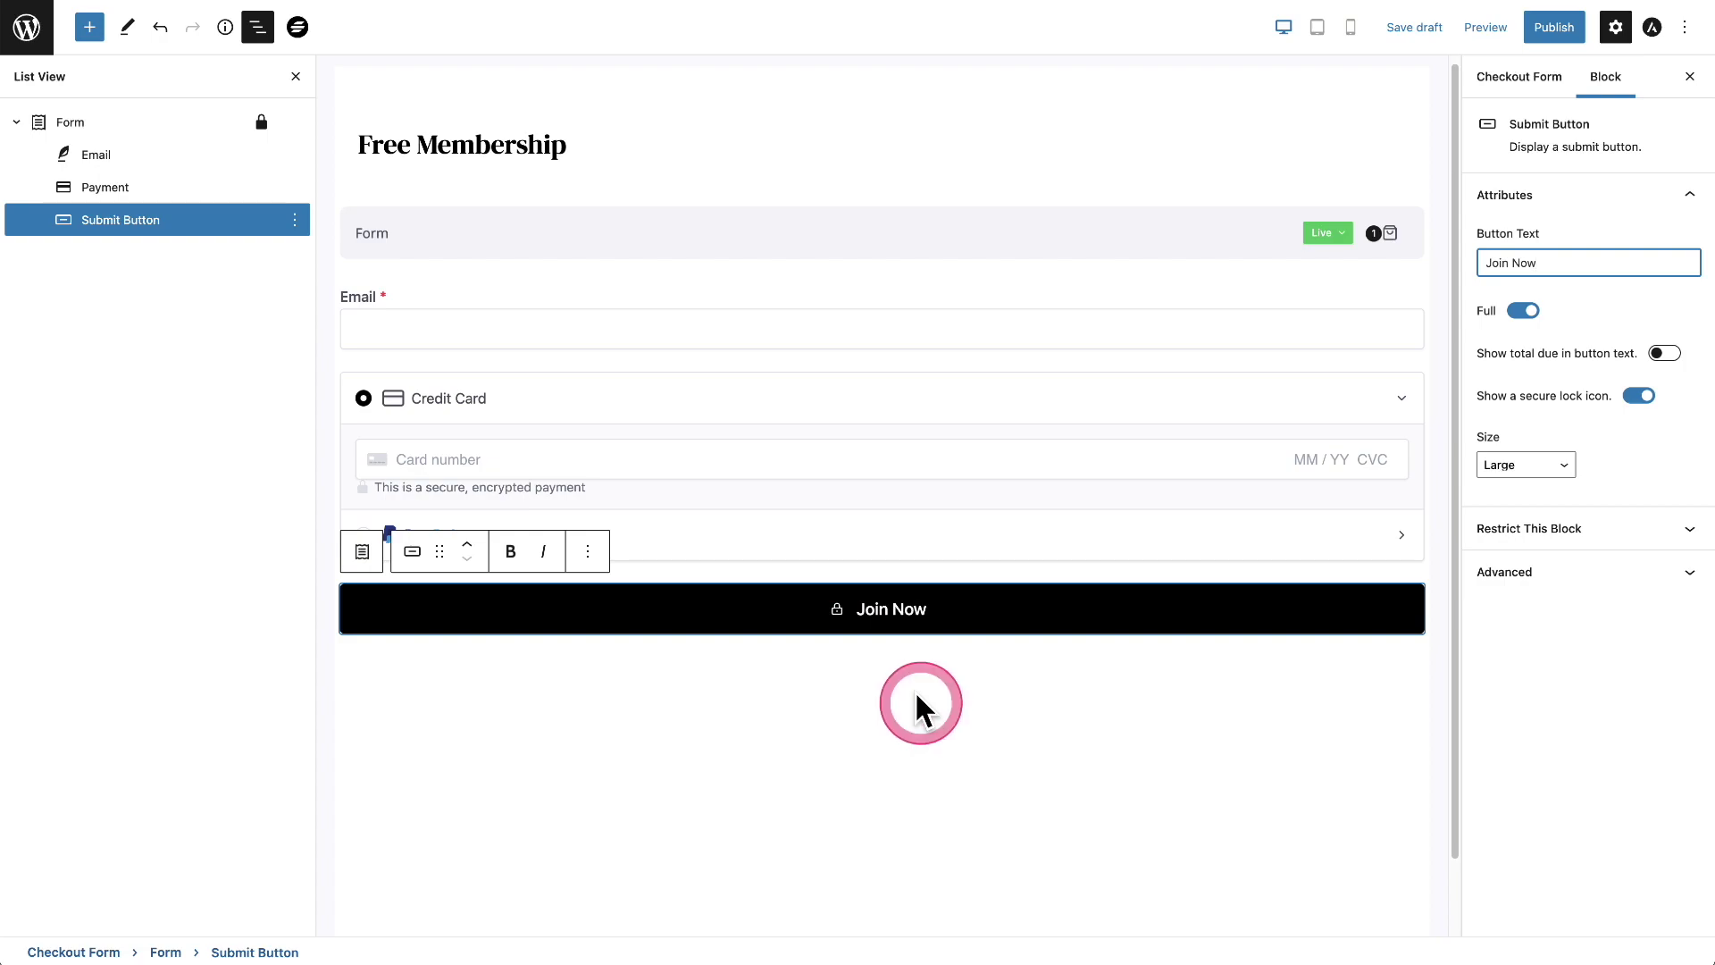
{"action": "left_click", "coordinate": [1640, 395]}
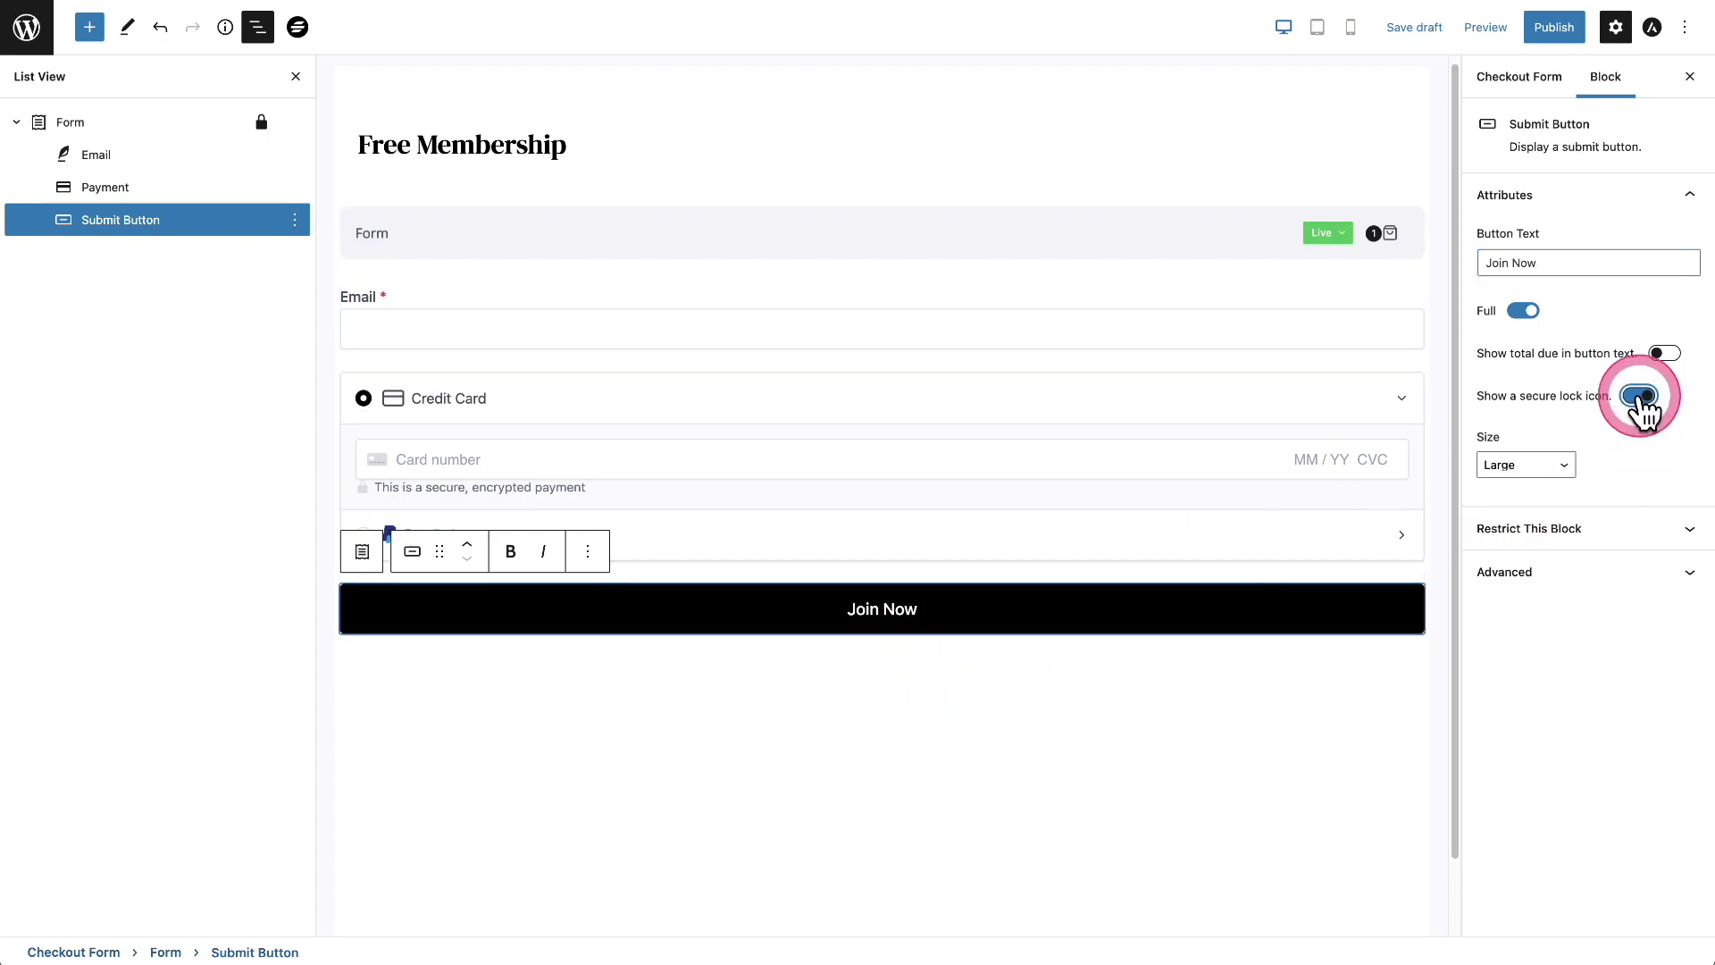
{"action": "left_click", "coordinate": [880, 751]}
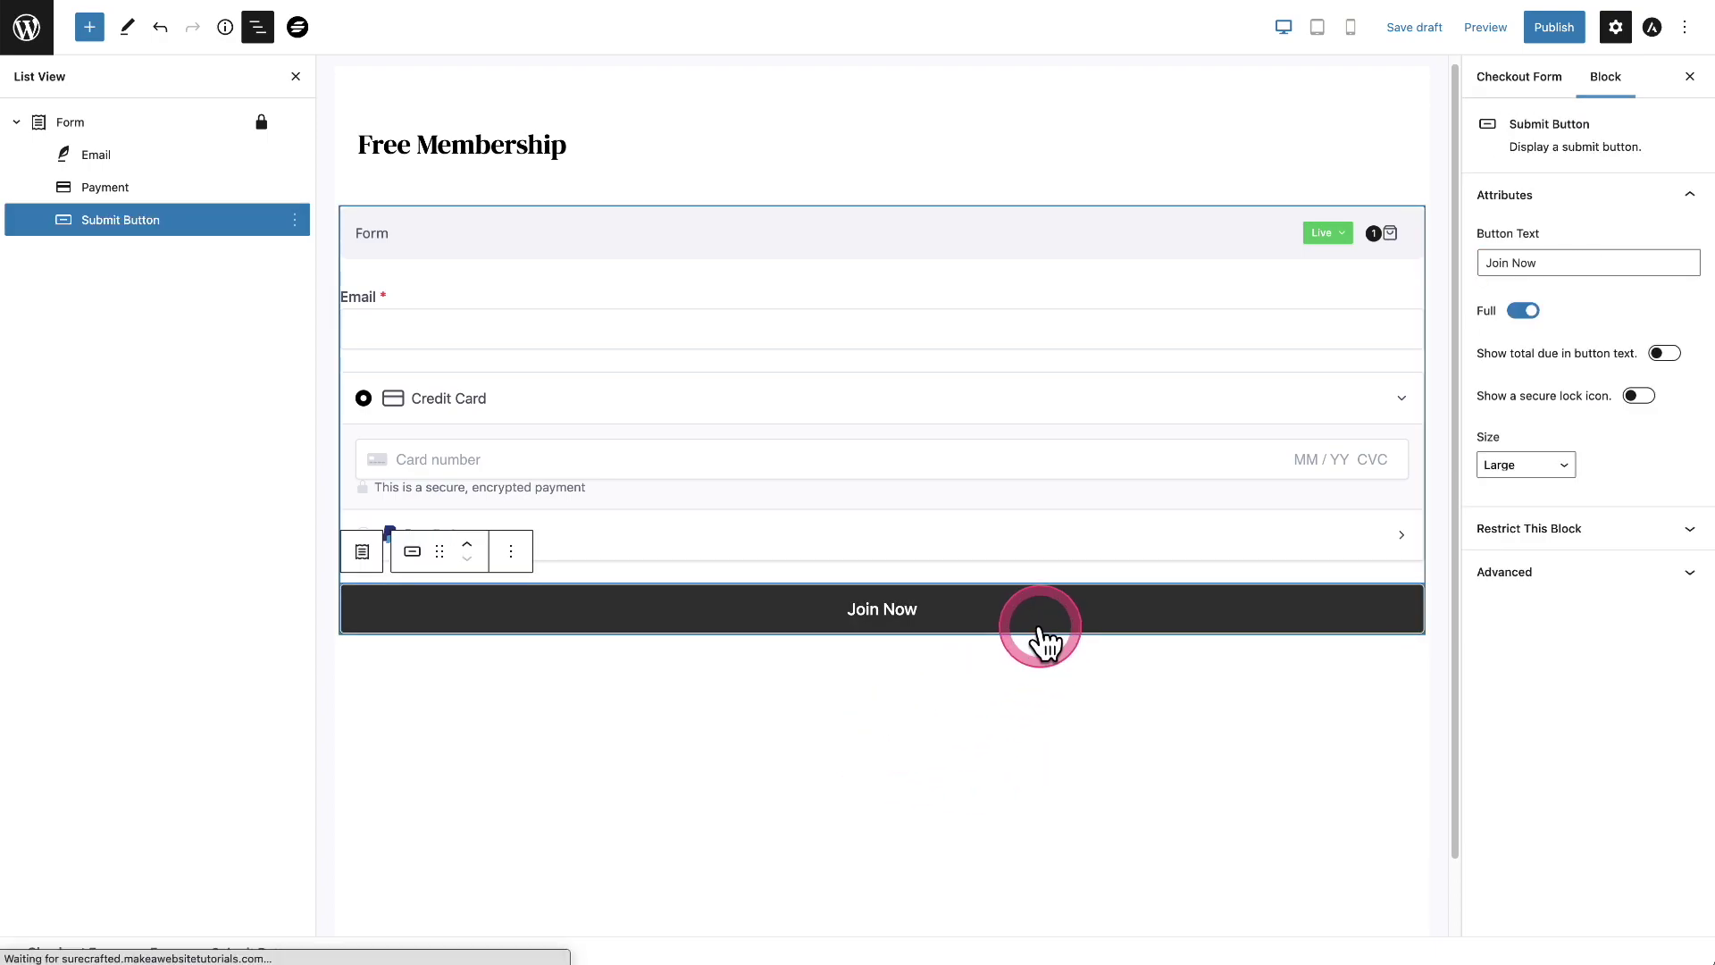
{"action": "left_click", "coordinate": [1509, 262]}
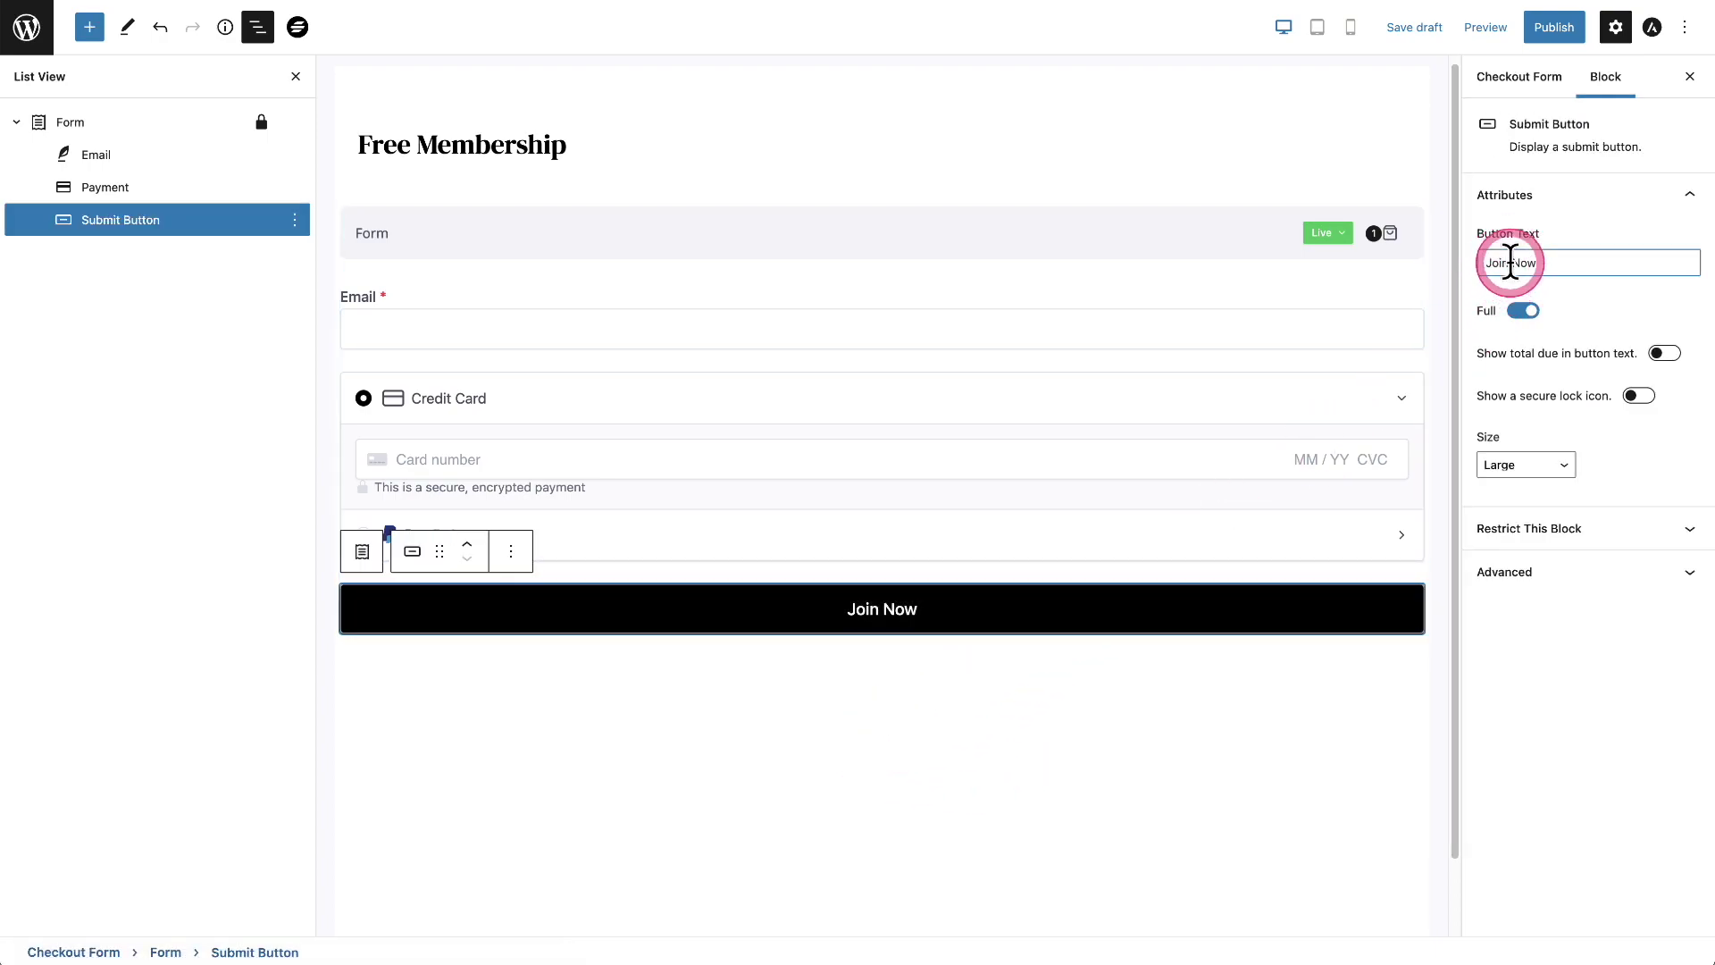
{"action": "type", "text": "Membership"}
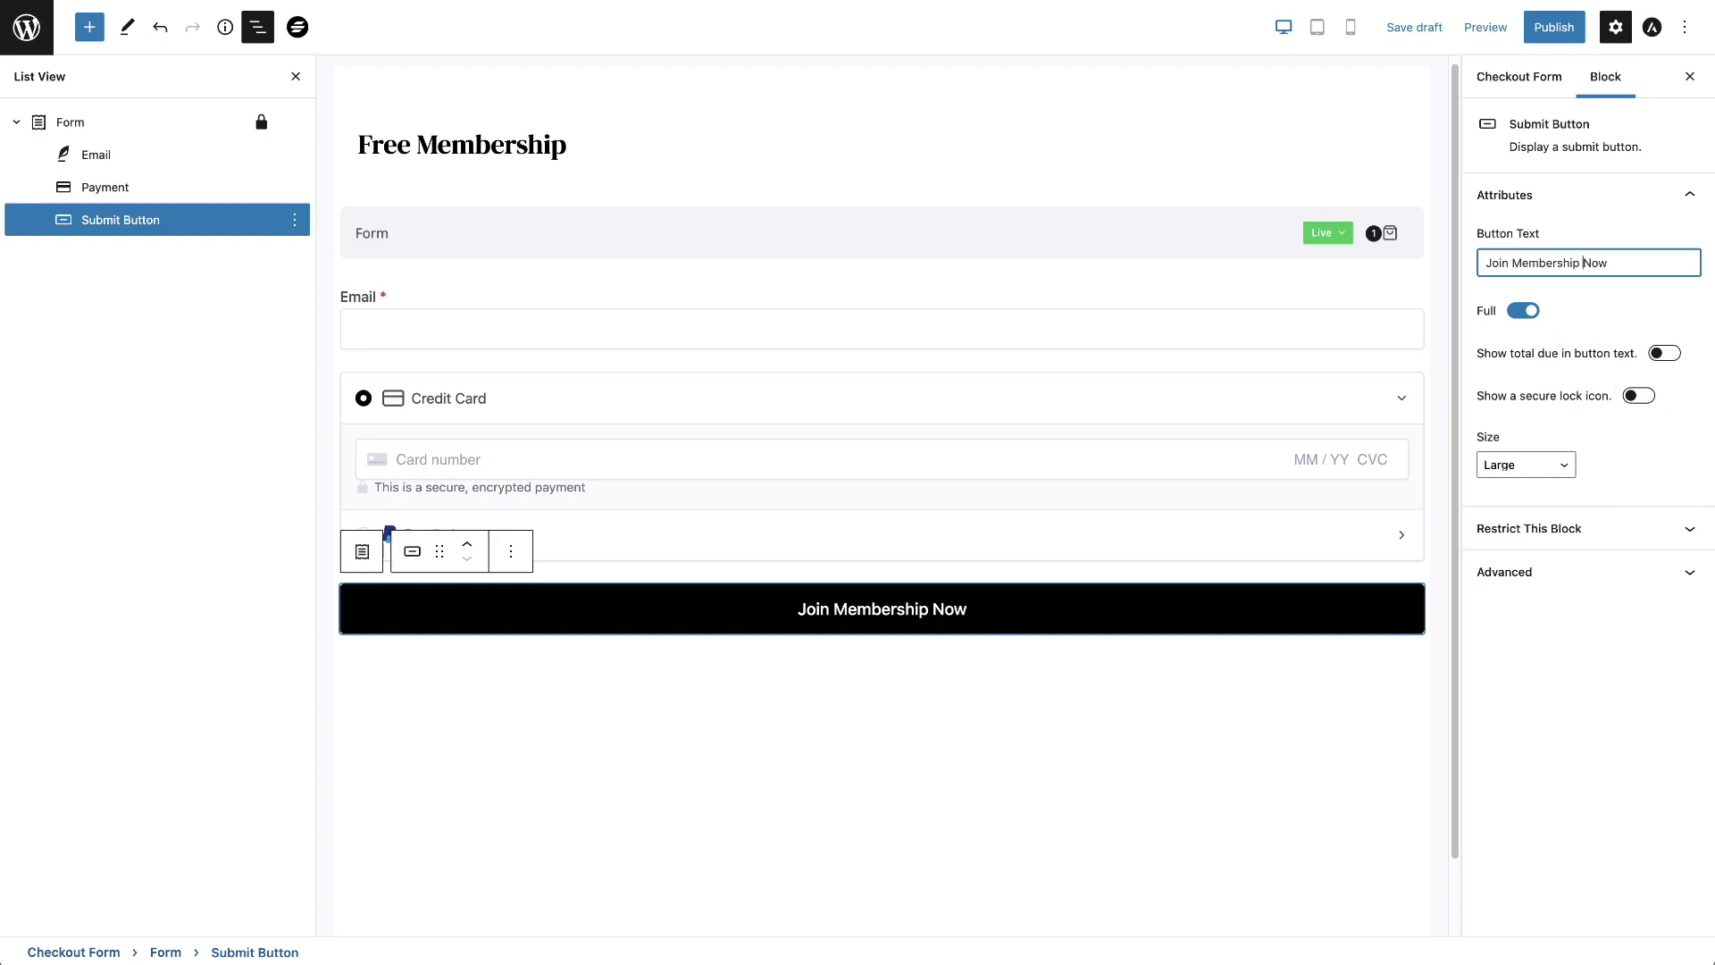
{"action": "left_click", "coordinate": [952, 770]}
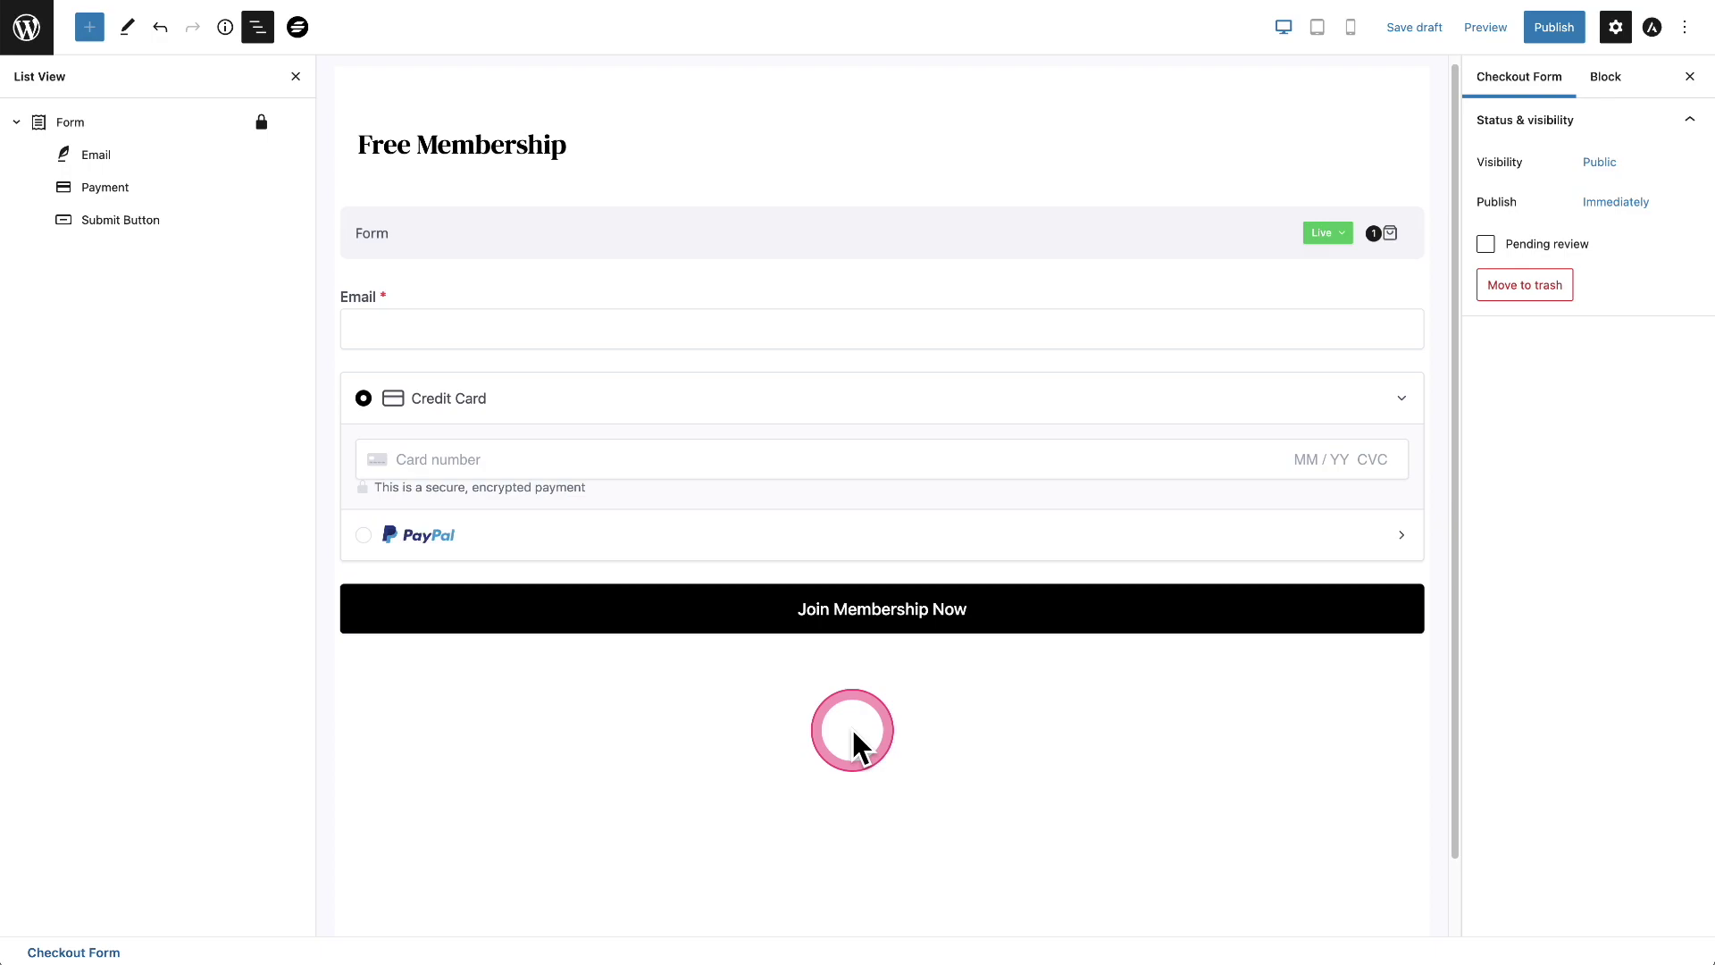
Select the Email field and browse the block inserter for SureCart blocks
{"action": "left_click_drag", "start_coordinate": [738, 421], "coordinate": [712, 295]}
{"action": "left_click", "coordinate": [712, 294]}
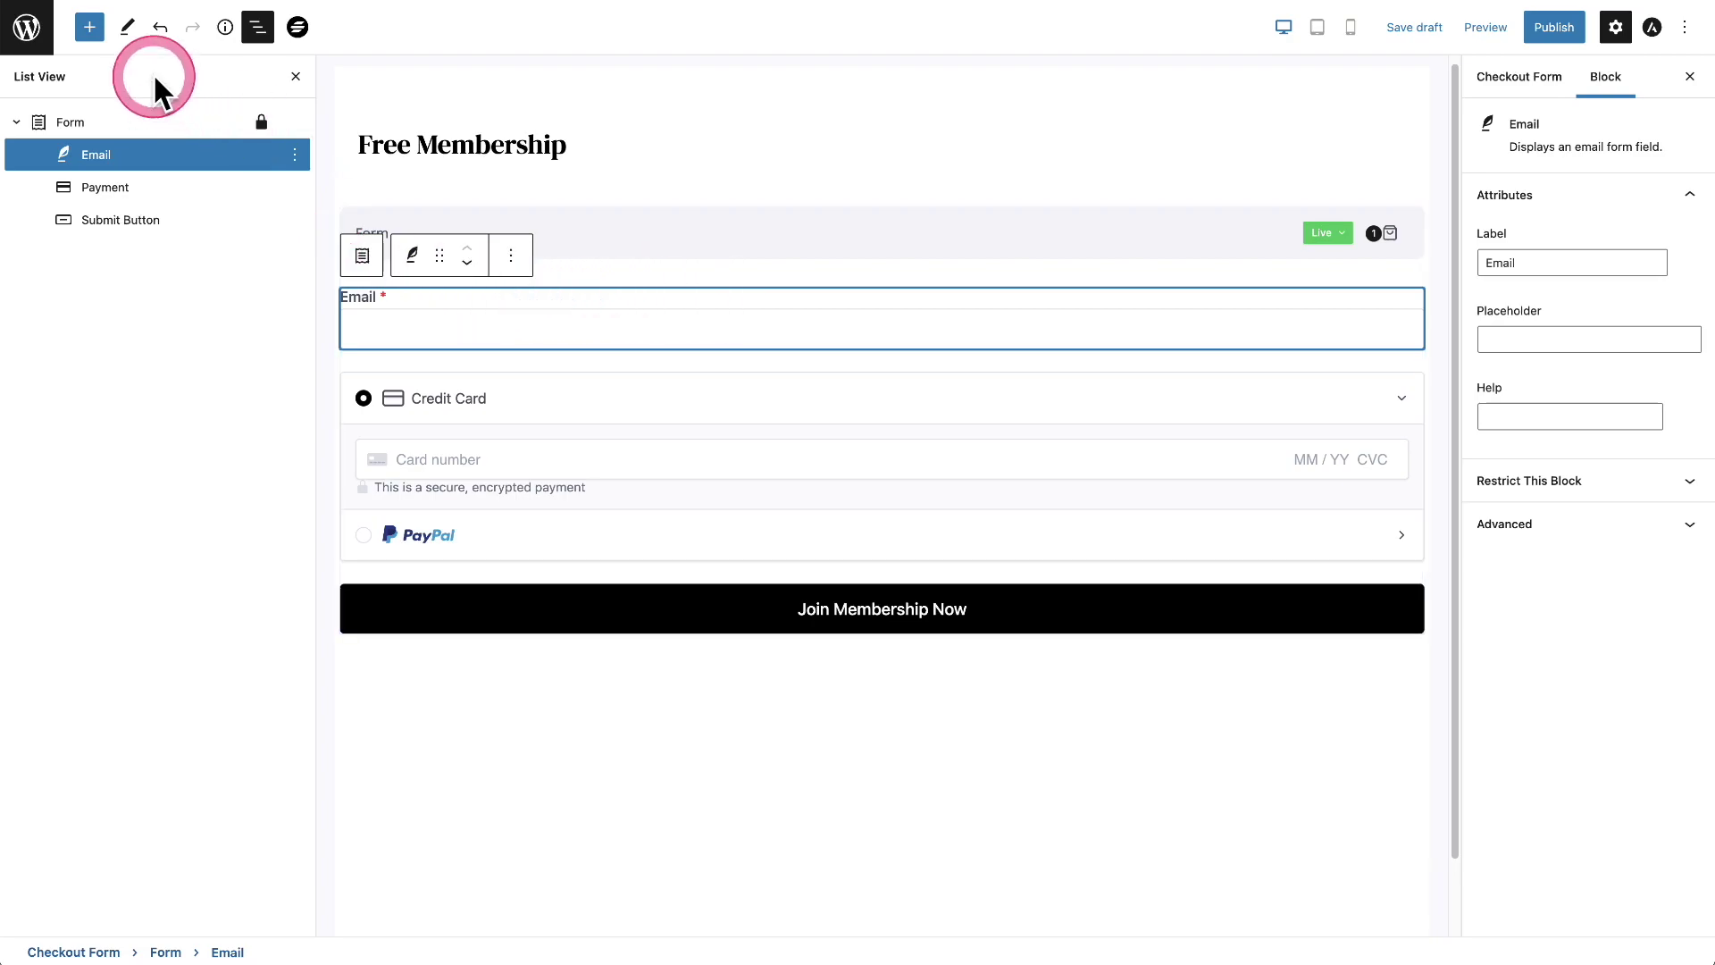
{"action": "left_click", "coordinate": [89, 27]}
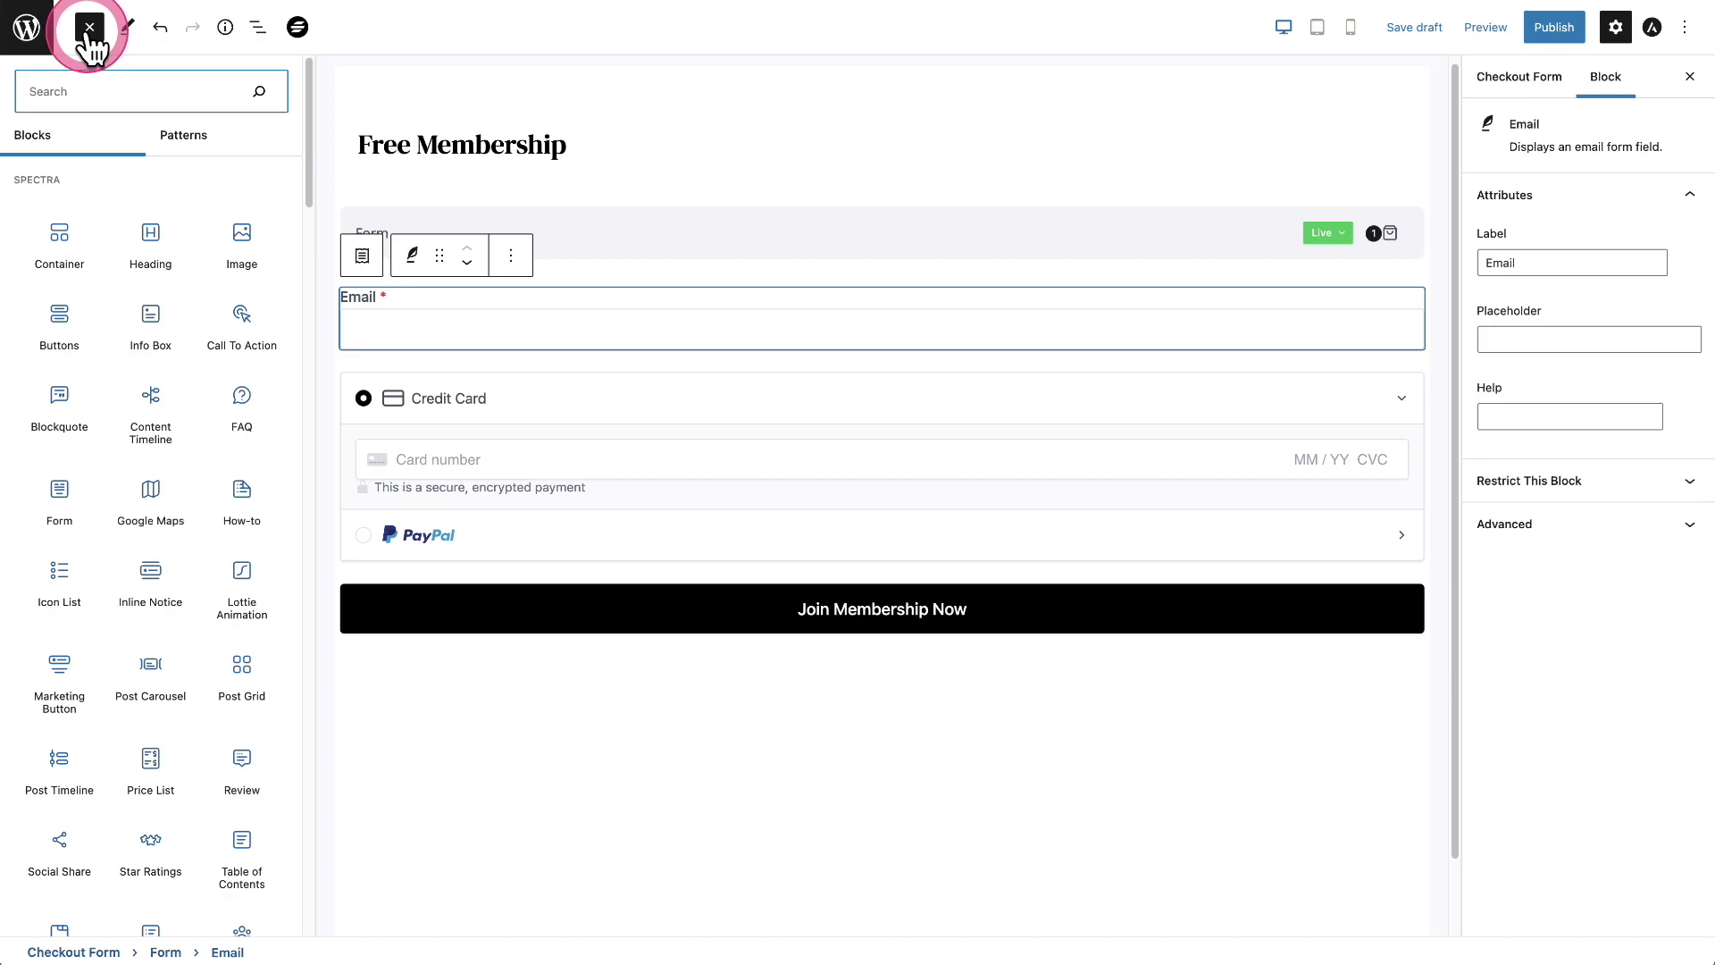
{"action": "scroll", "coordinate": [175, 314], "scroll_direction": "down", "scroll_amount": 10}
{"action": "scroll", "coordinate": [175, 314], "scroll_direction": "down", "scroll_amount": 2}
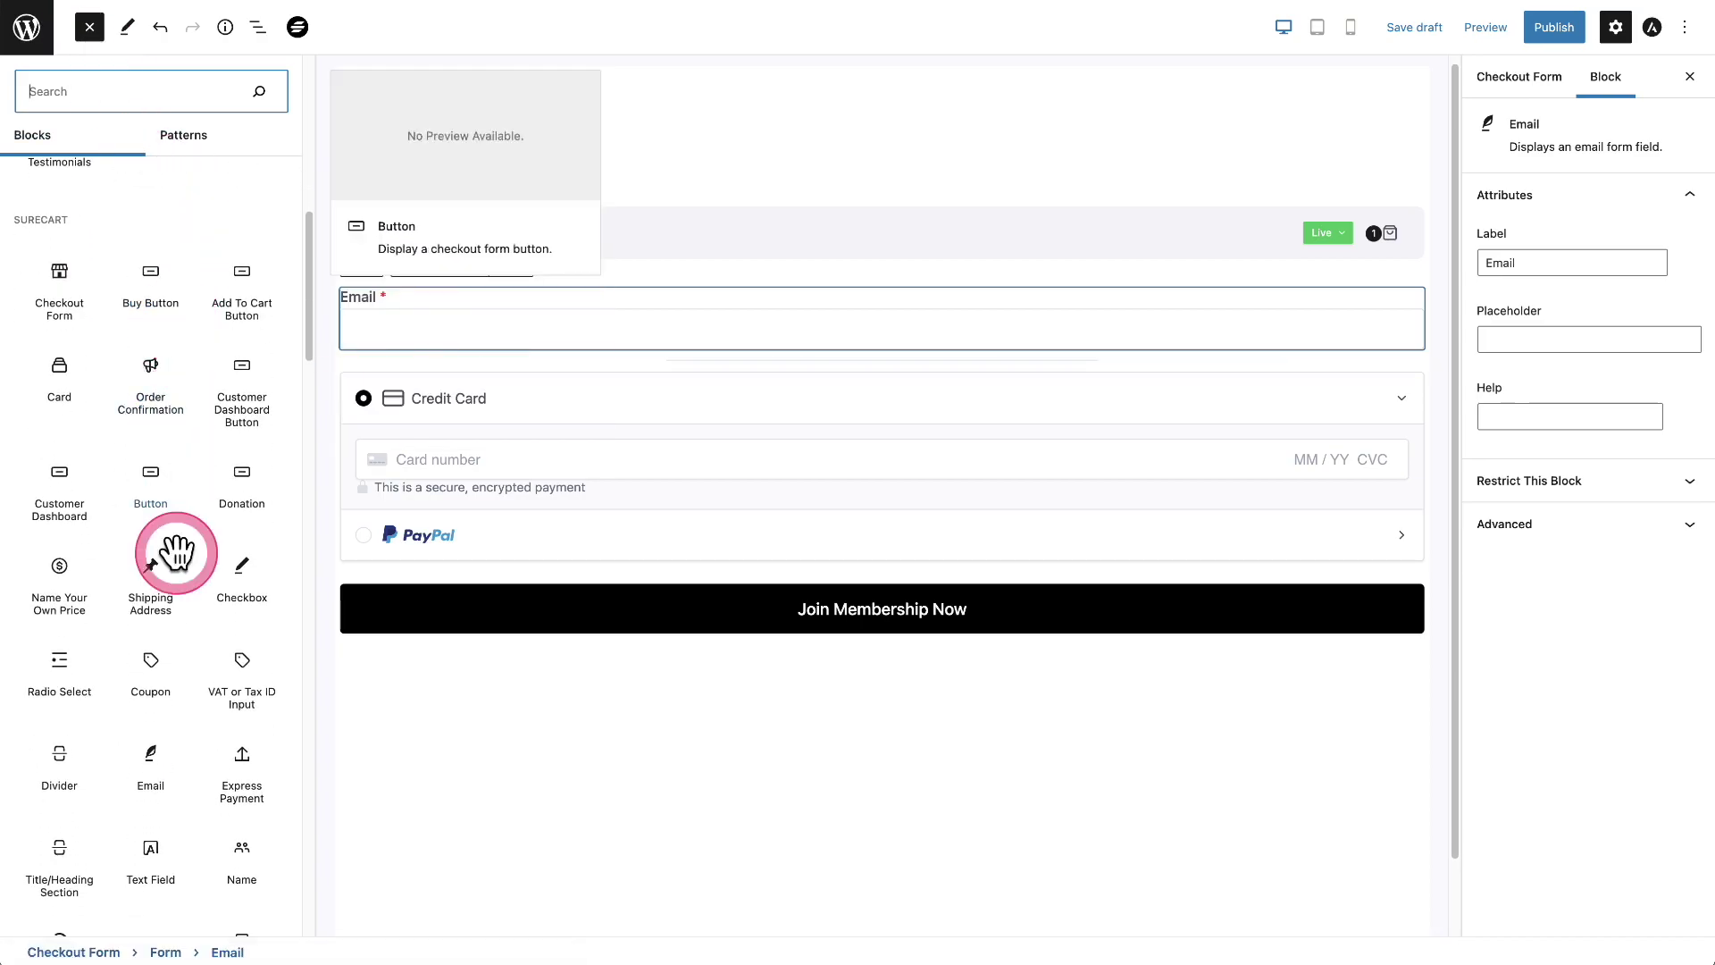
{"action": "scroll", "coordinate": [174, 561], "scroll_direction": "down", "scroll_amount": 1}
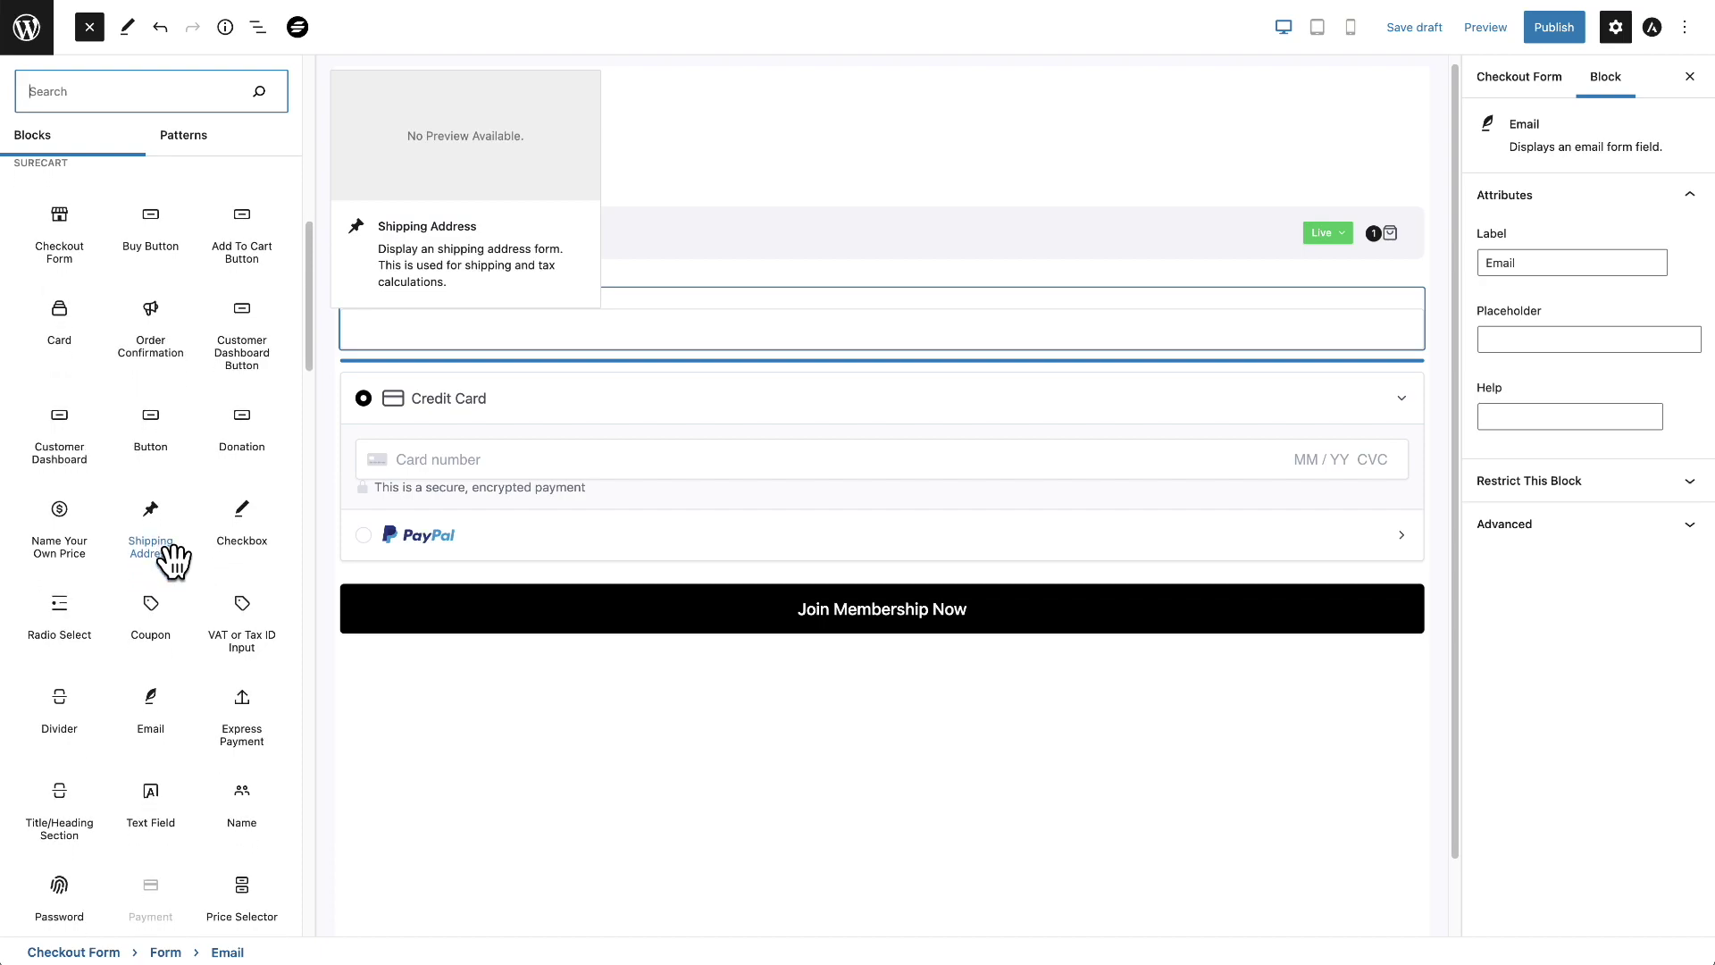
{"action": "scroll", "coordinate": [177, 572], "scroll_direction": "down", "scroll_amount": 2}
Insert the SureCart Password block, labelled 'Set A Password', below the Name field
{"action": "left_click_drag", "start_coordinate": [218, 465], "coordinate": [242, 425]}
{"action": "scroll", "coordinate": [243, 420], "scroll_direction": "down", "scroll_amount": 1}
{"action": "left_click_drag", "start_coordinate": [169, 474], "coordinate": [59, 500]}
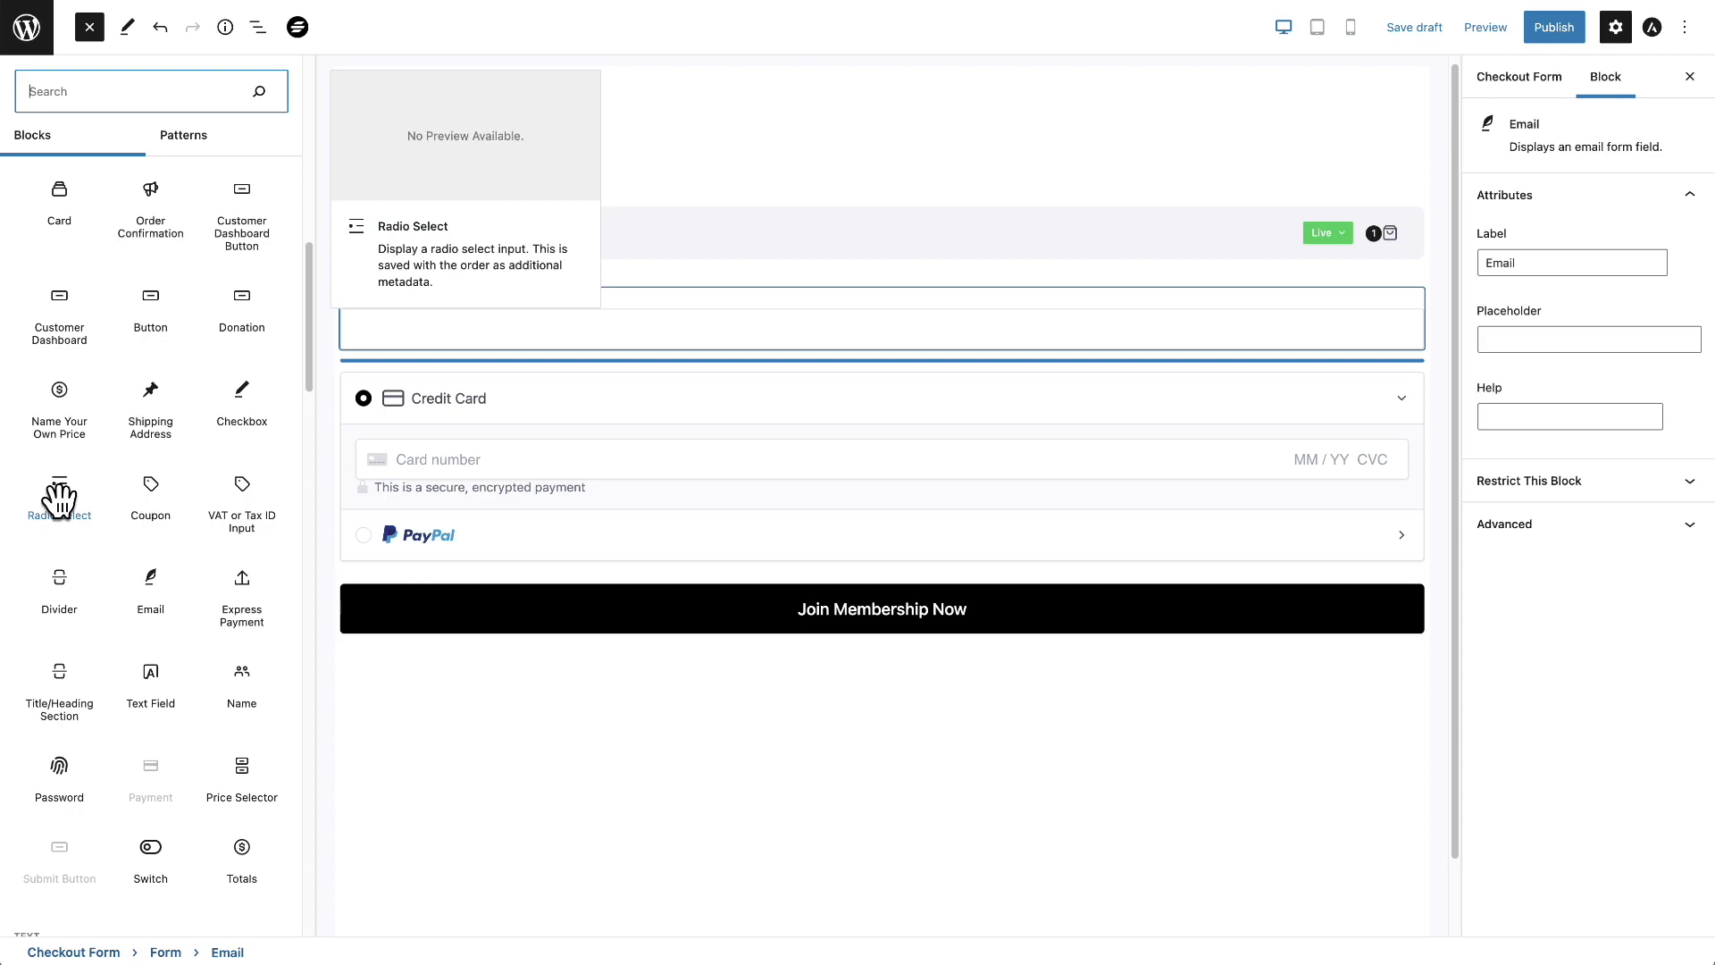
{"action": "scroll", "coordinate": [59, 500], "scroll_direction": "down", "scroll_amount": 3}
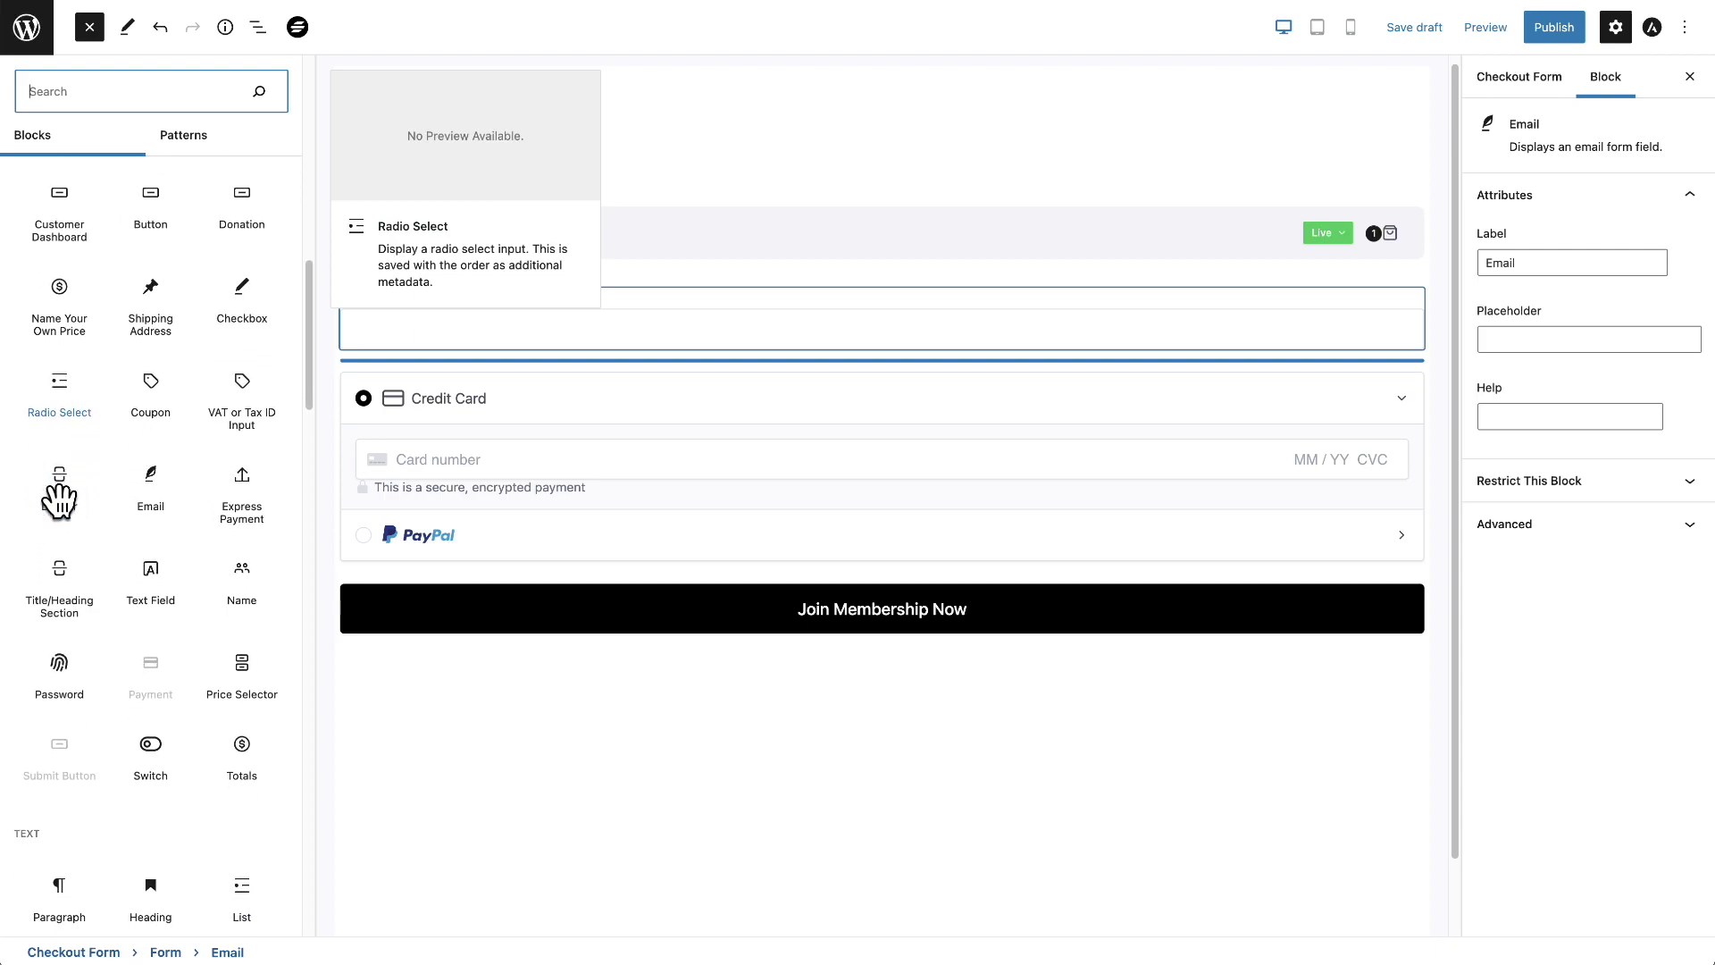
{"action": "scroll", "coordinate": [53, 489], "scroll_direction": "down", "scroll_amount": 2}
{"action": "left_click_drag", "start_coordinate": [65, 501], "coordinate": [242, 521]}
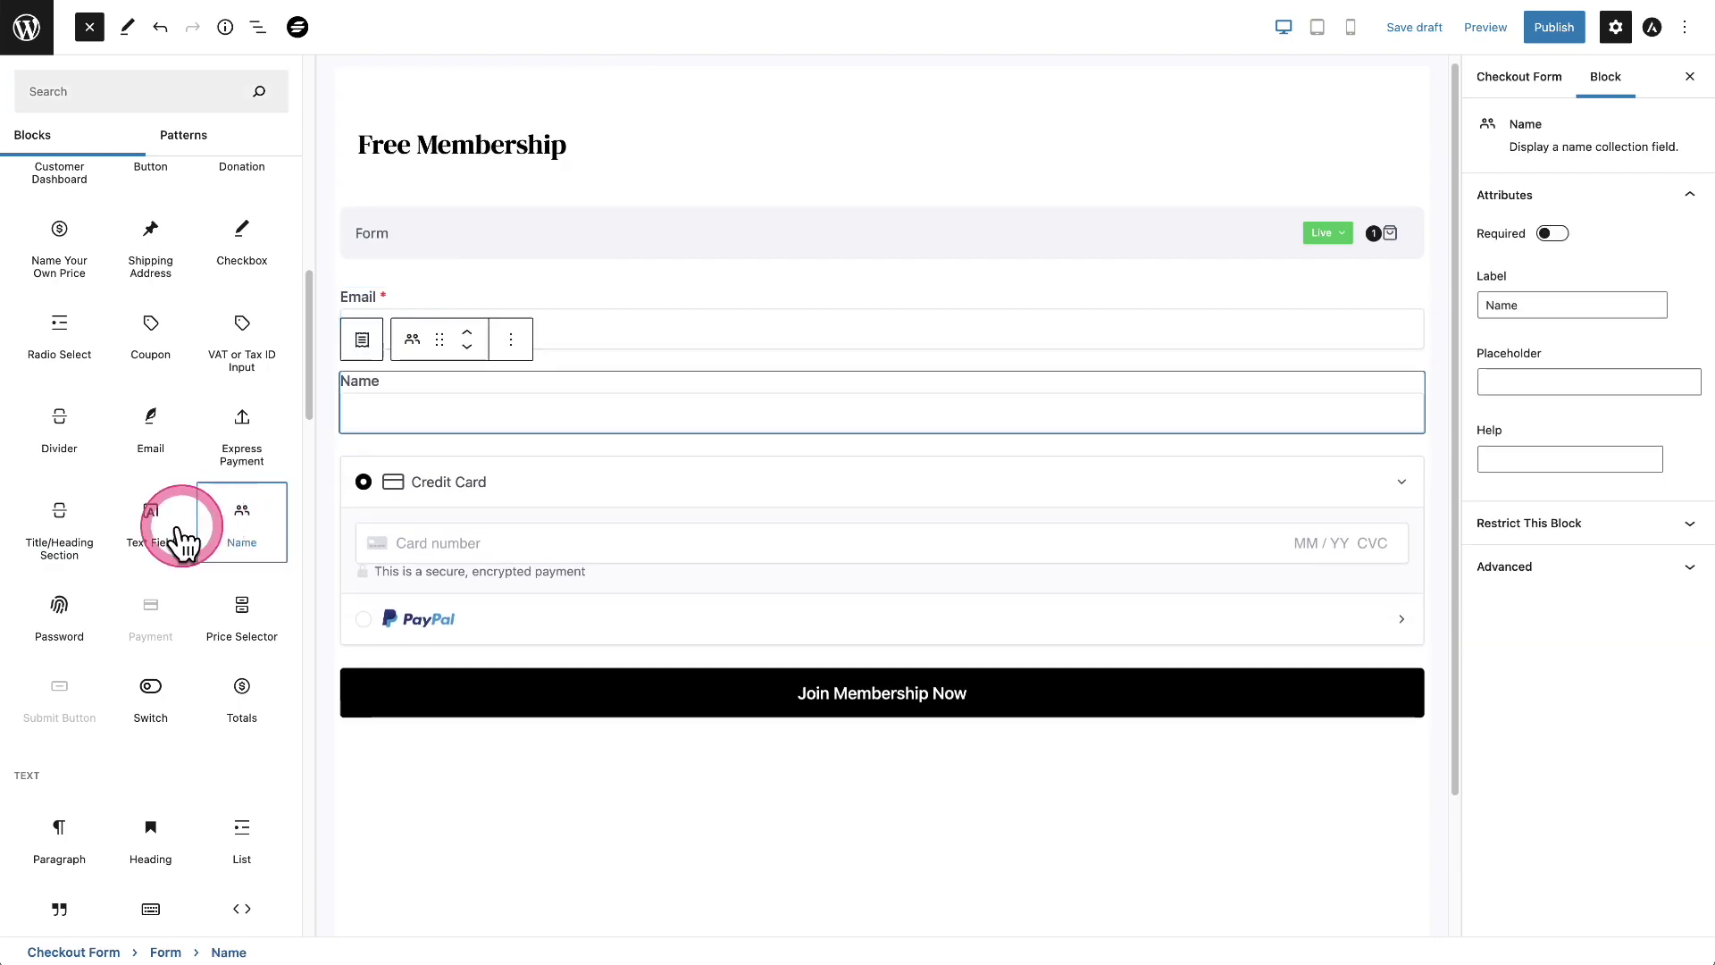
{"action": "mouse_move", "coordinate": [149, 531]}
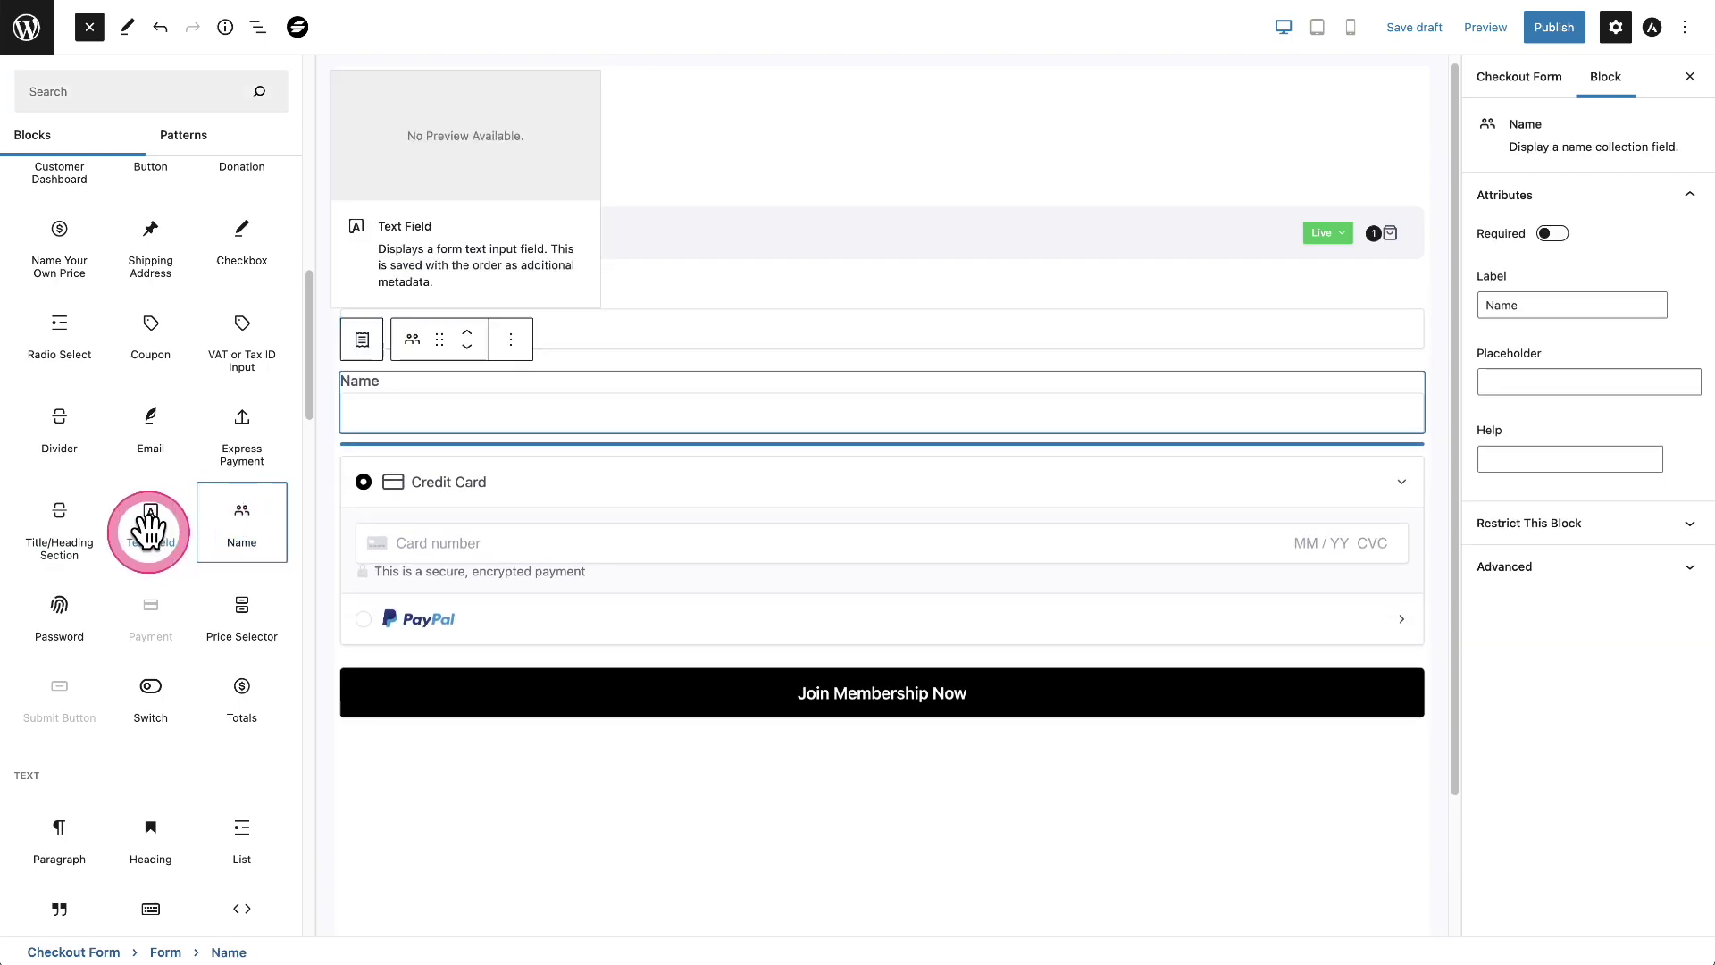
{"action": "left_click", "coordinate": [149, 532]}
{"action": "left_click", "coordinate": [143, 532]}
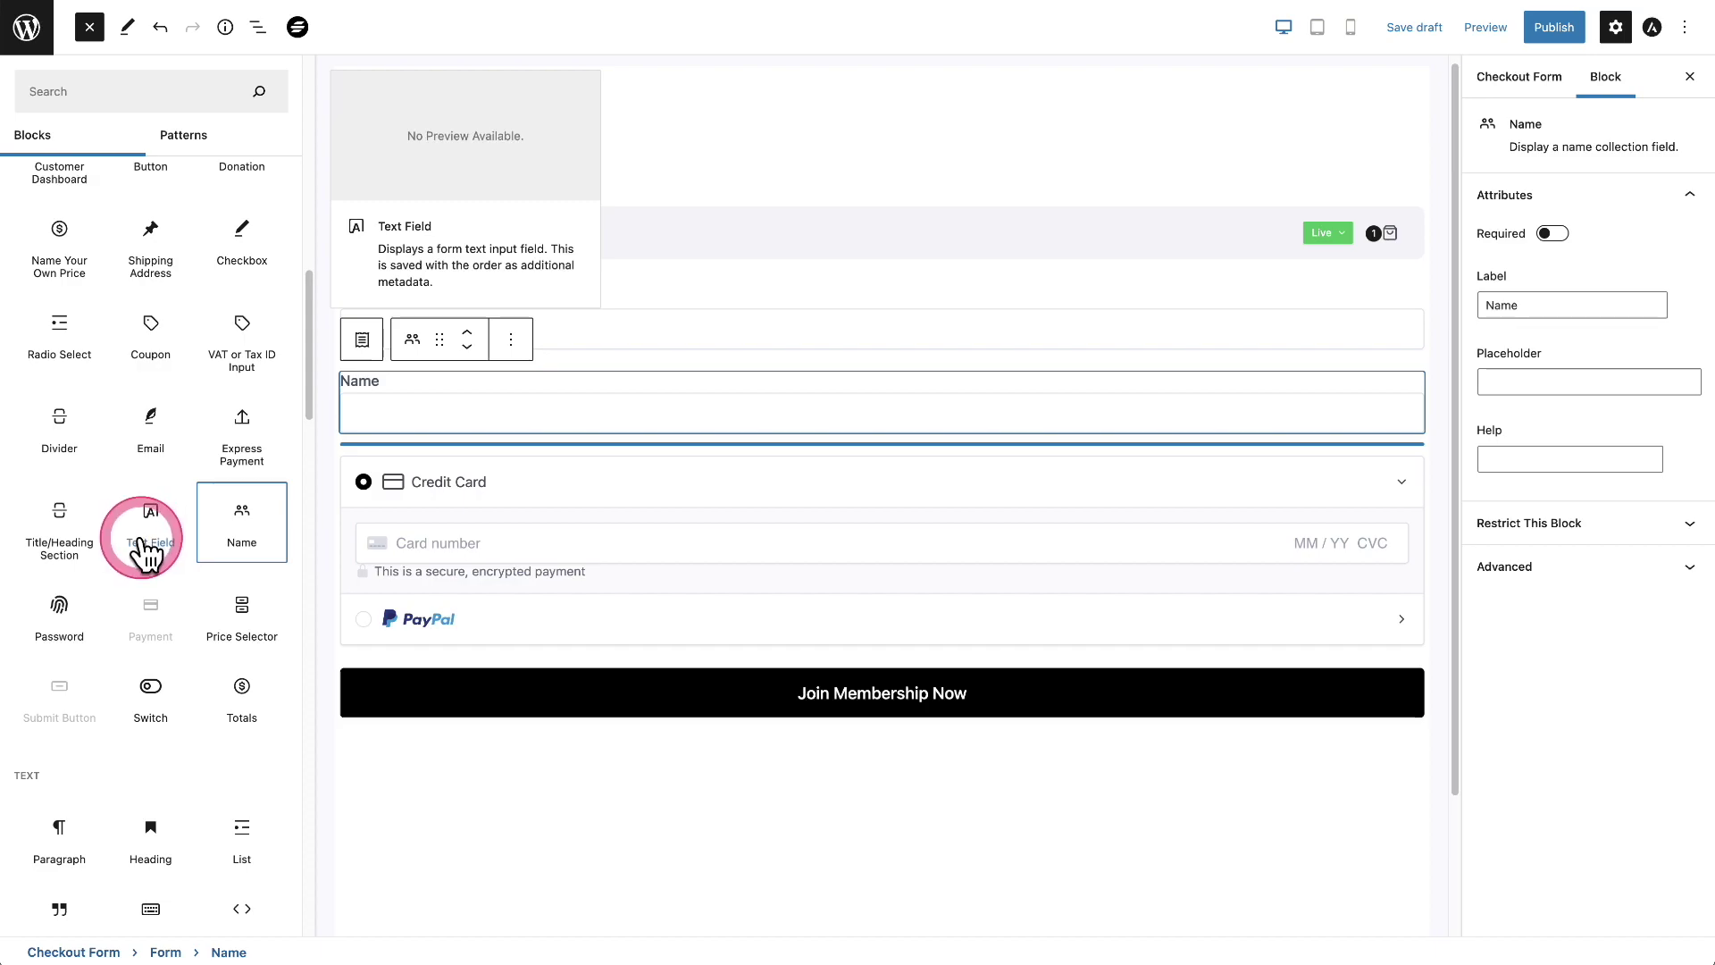
{"action": "left_click", "coordinate": [80, 604]}
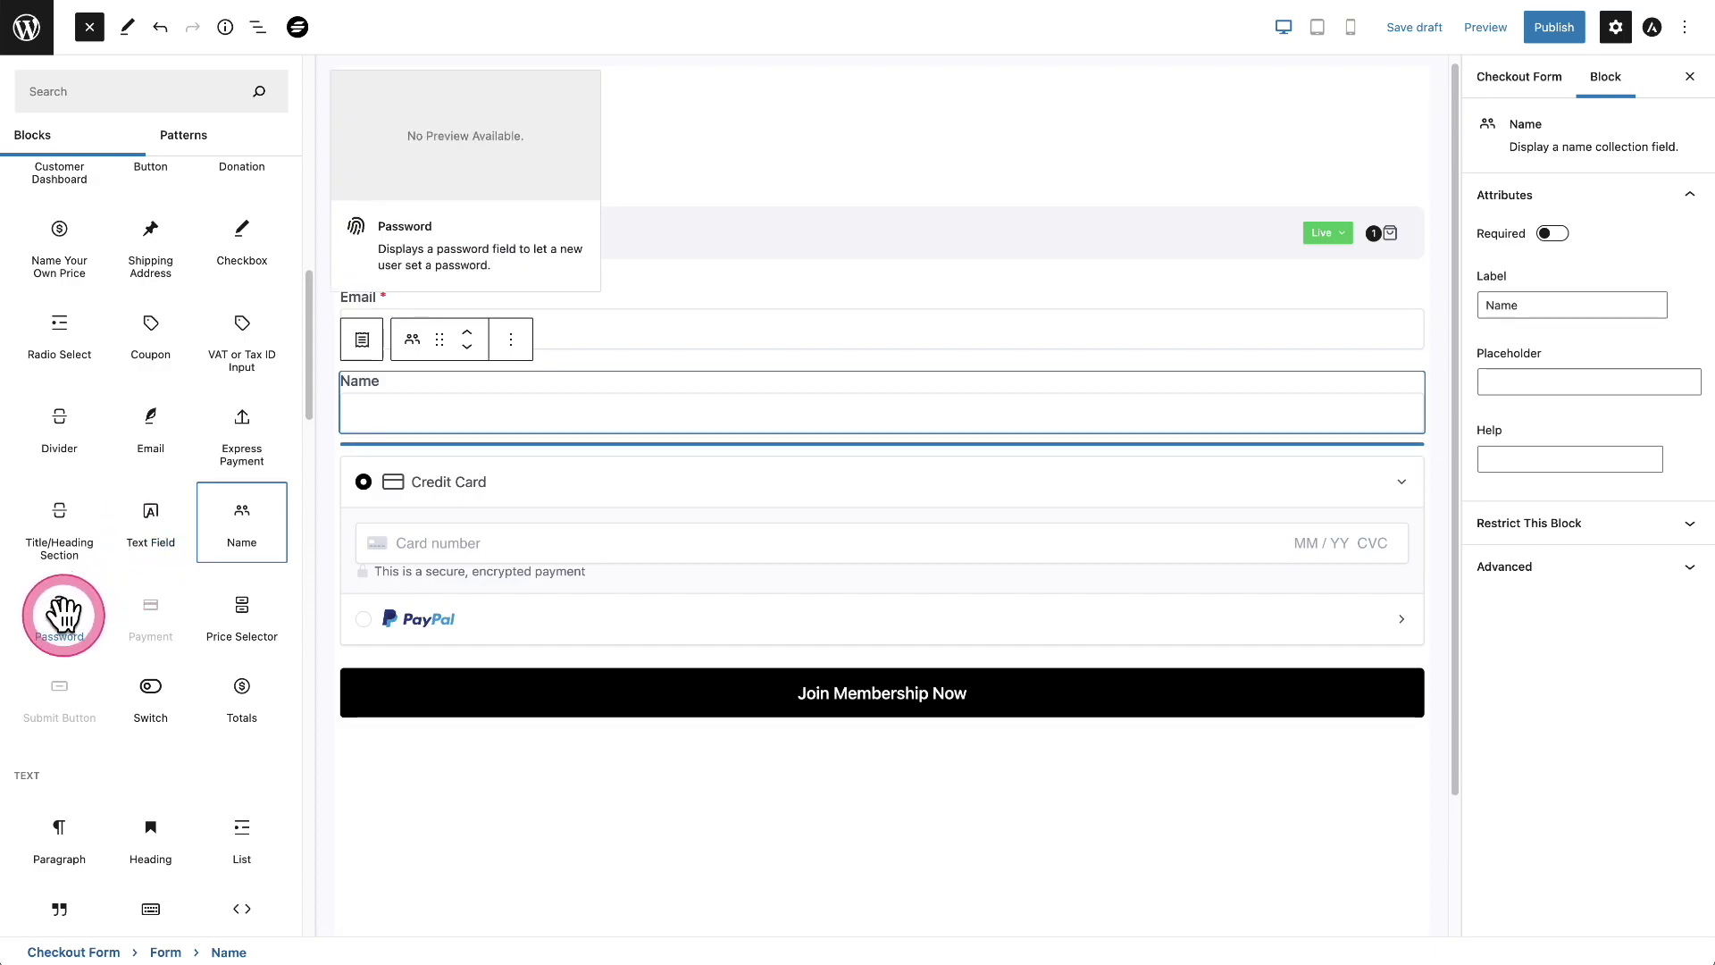
{"action": "left_click", "coordinate": [64, 611]}
{"action": "scroll", "coordinate": [183, 558], "scroll_direction": "down", "scroll_amount": 1}
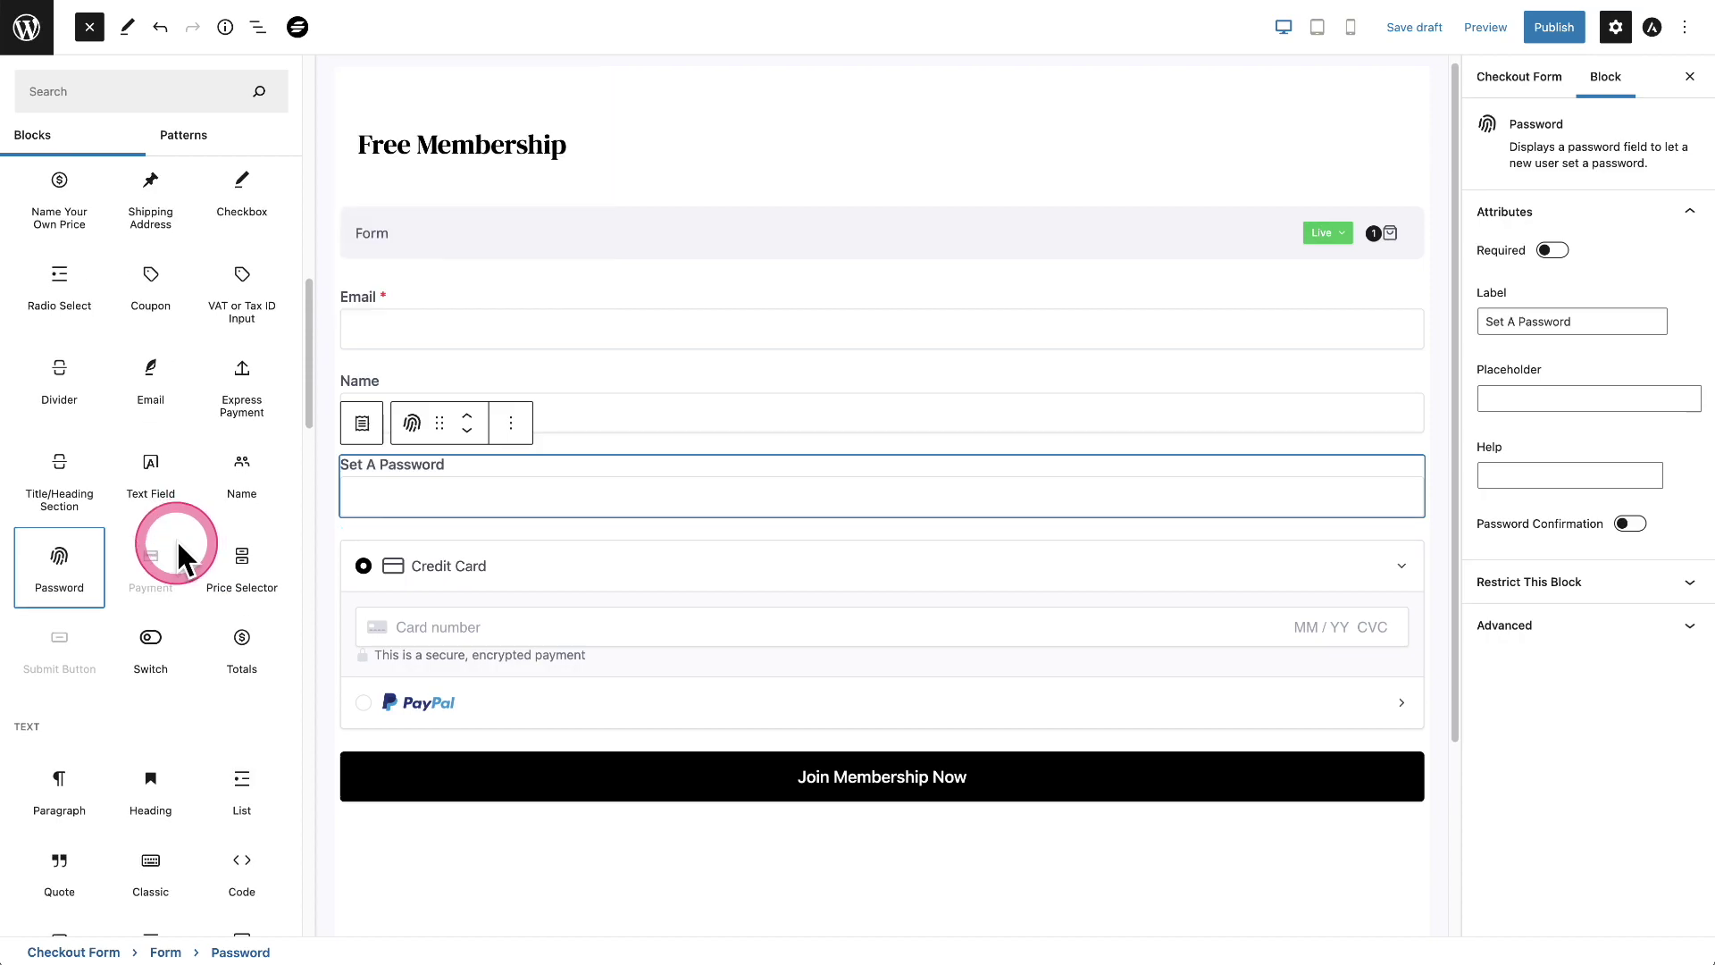
{"action": "scroll", "coordinate": [168, 592], "scroll_direction": "up", "scroll_amount": 5}
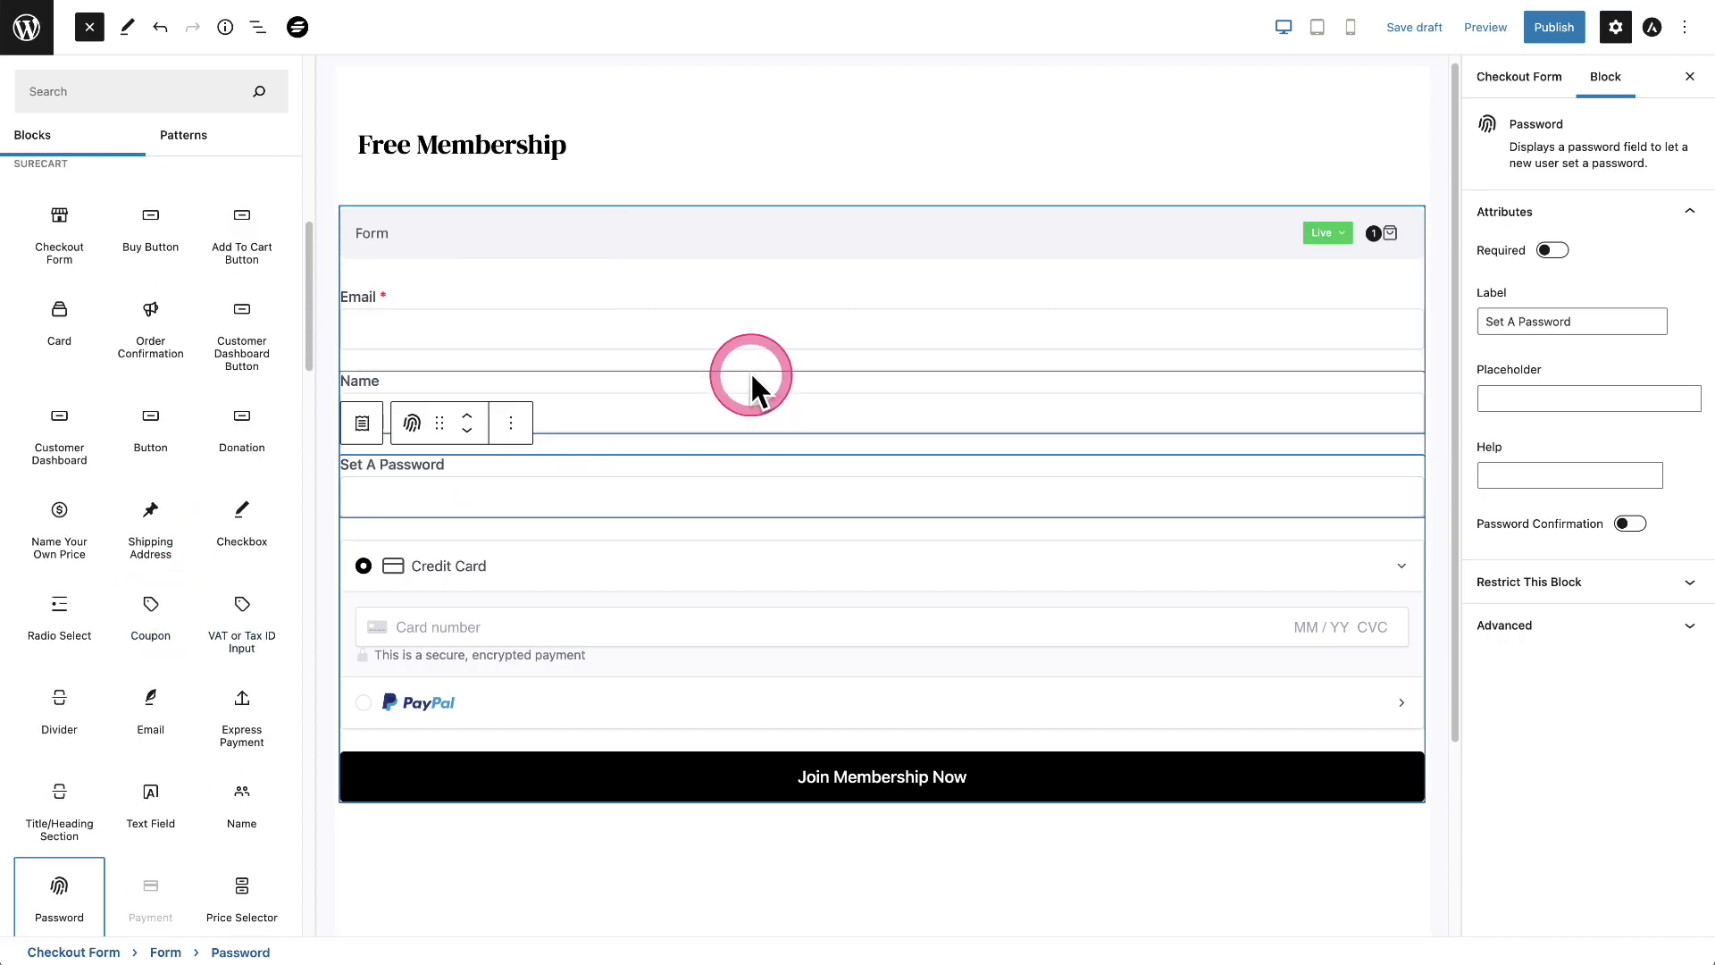
Move the Name field above Email and relabel the password field 'Create A Password'
{"action": "left_click", "coordinate": [674, 377]}
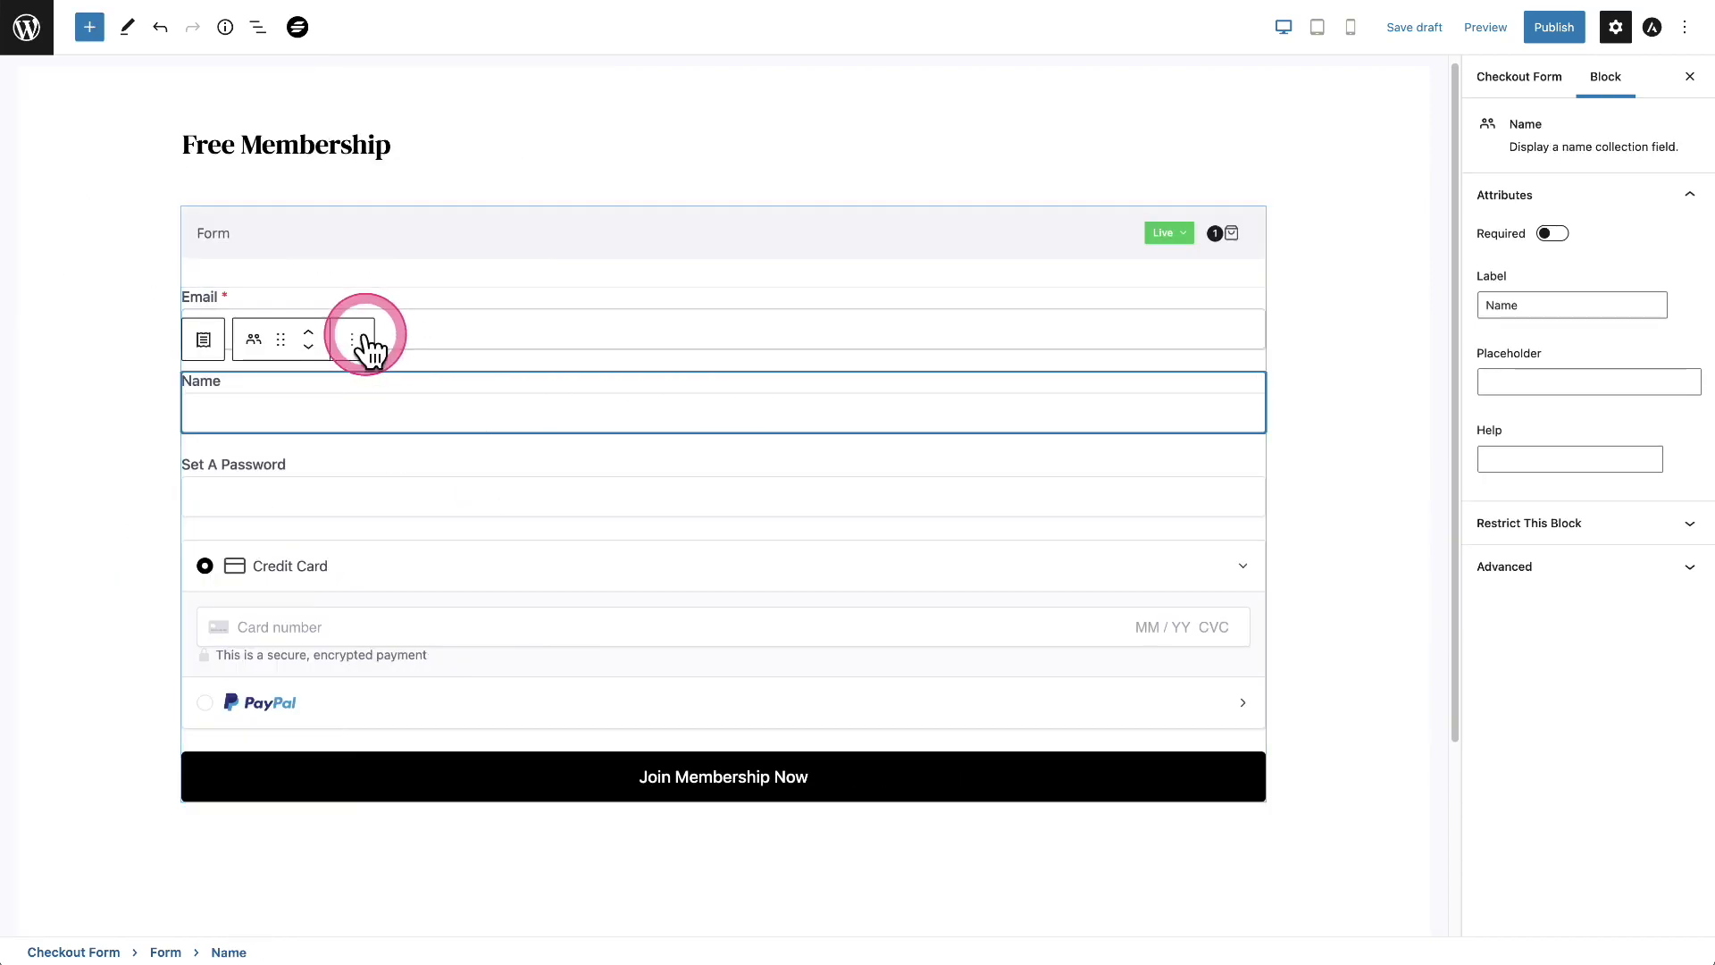
{"action": "left_click", "coordinate": [307, 330]}
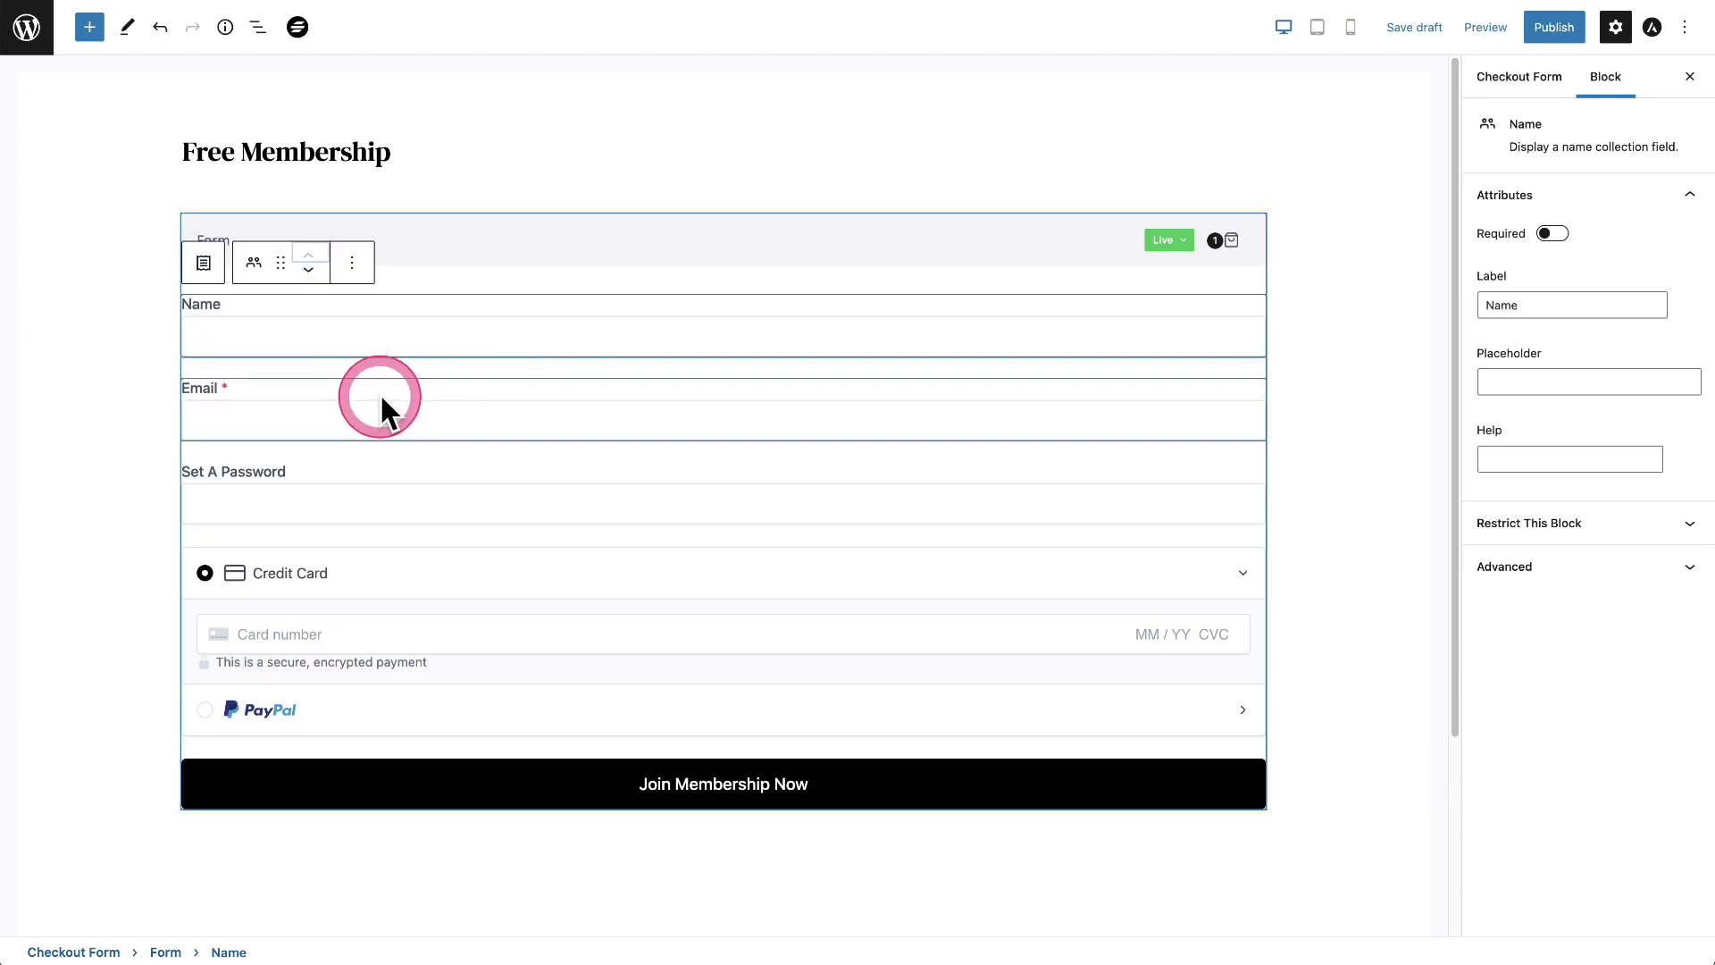
{"action": "left_click", "coordinate": [313, 468]}
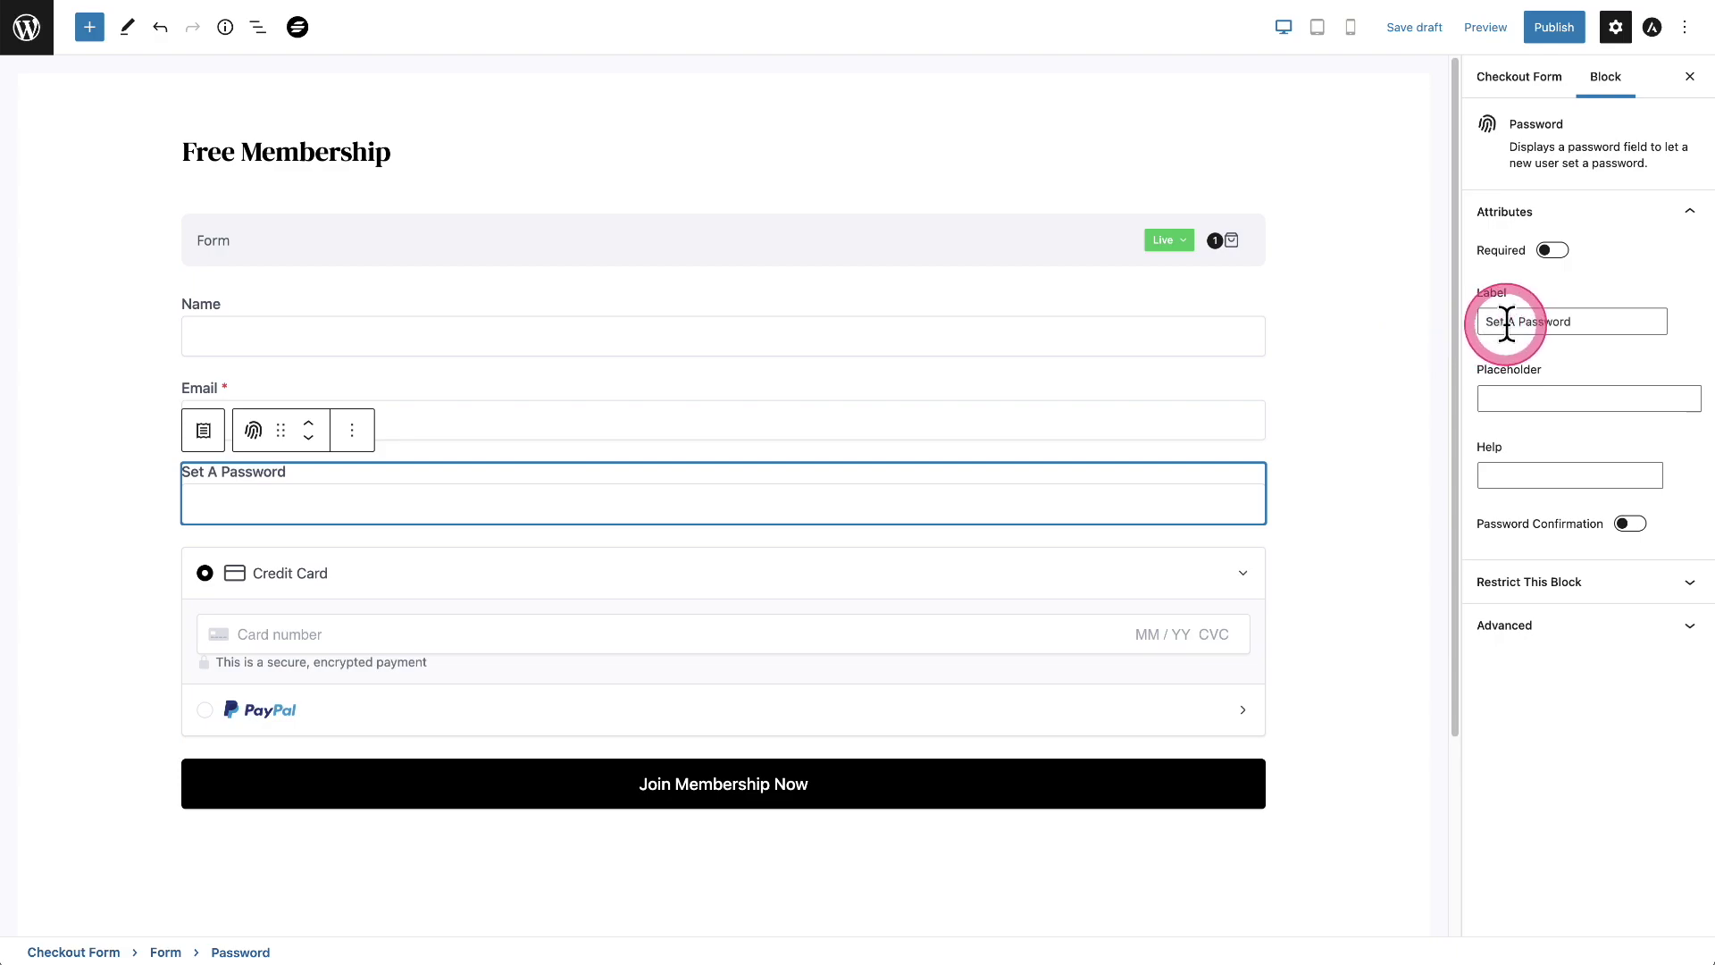
{"action": "left_click_drag", "start_coordinate": [1506, 322], "coordinate": [1468, 322]}
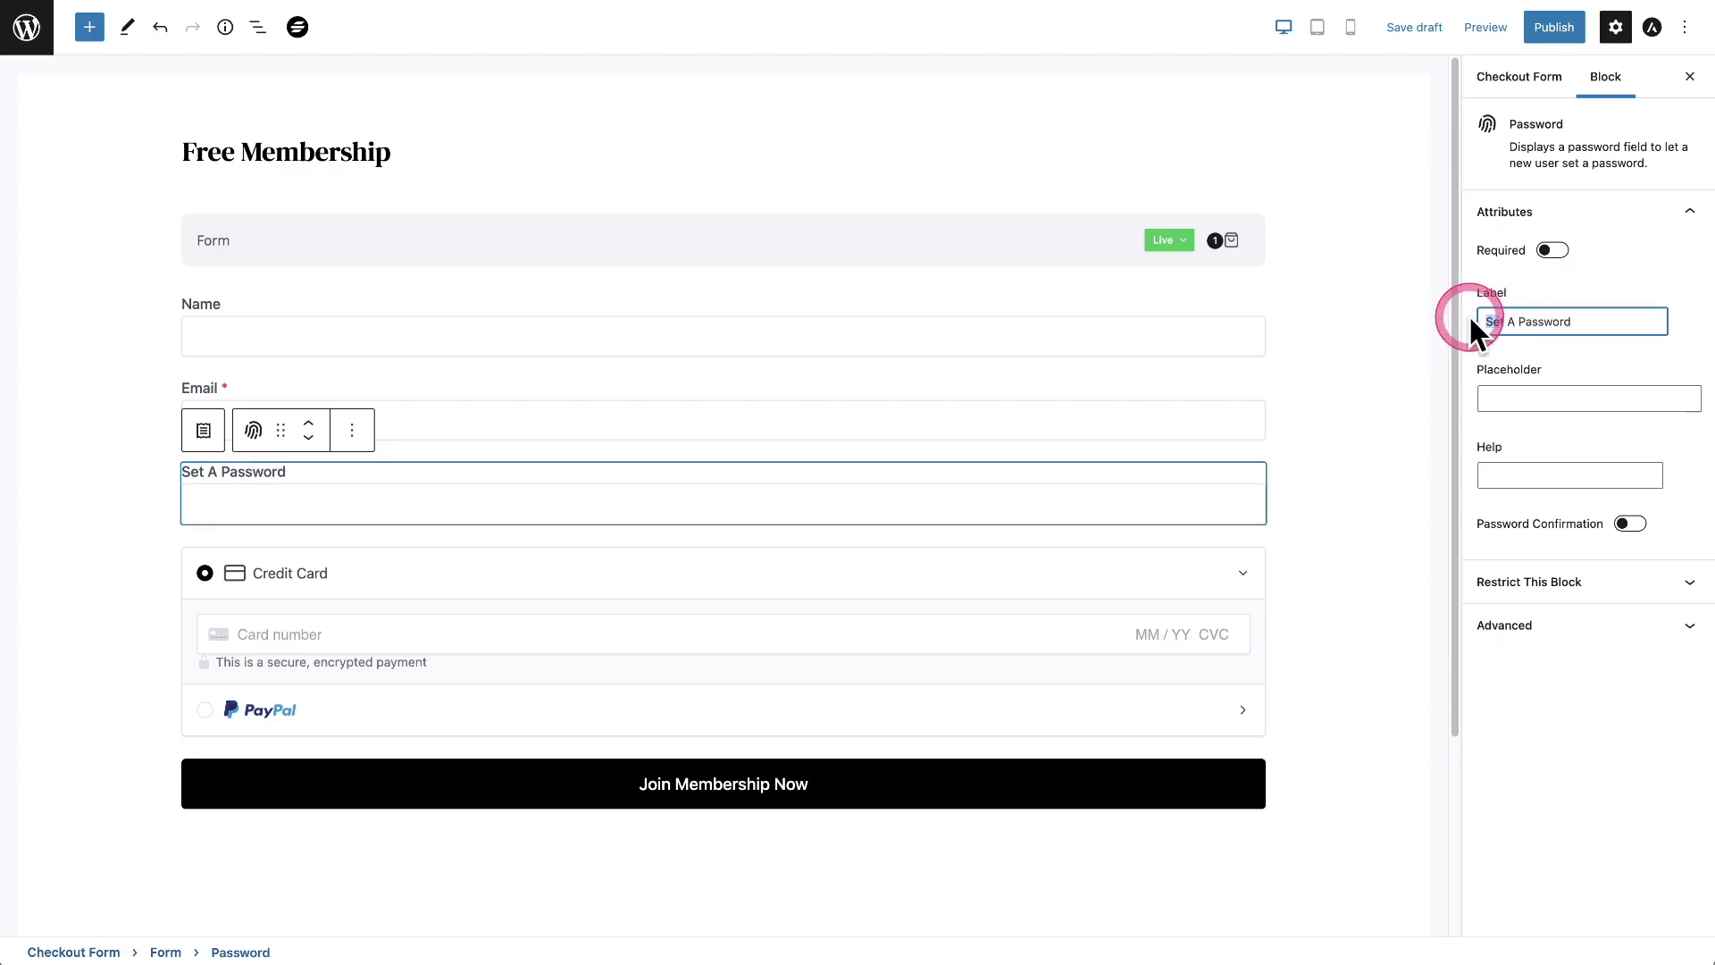
{"action": "type", "text": "Create"}
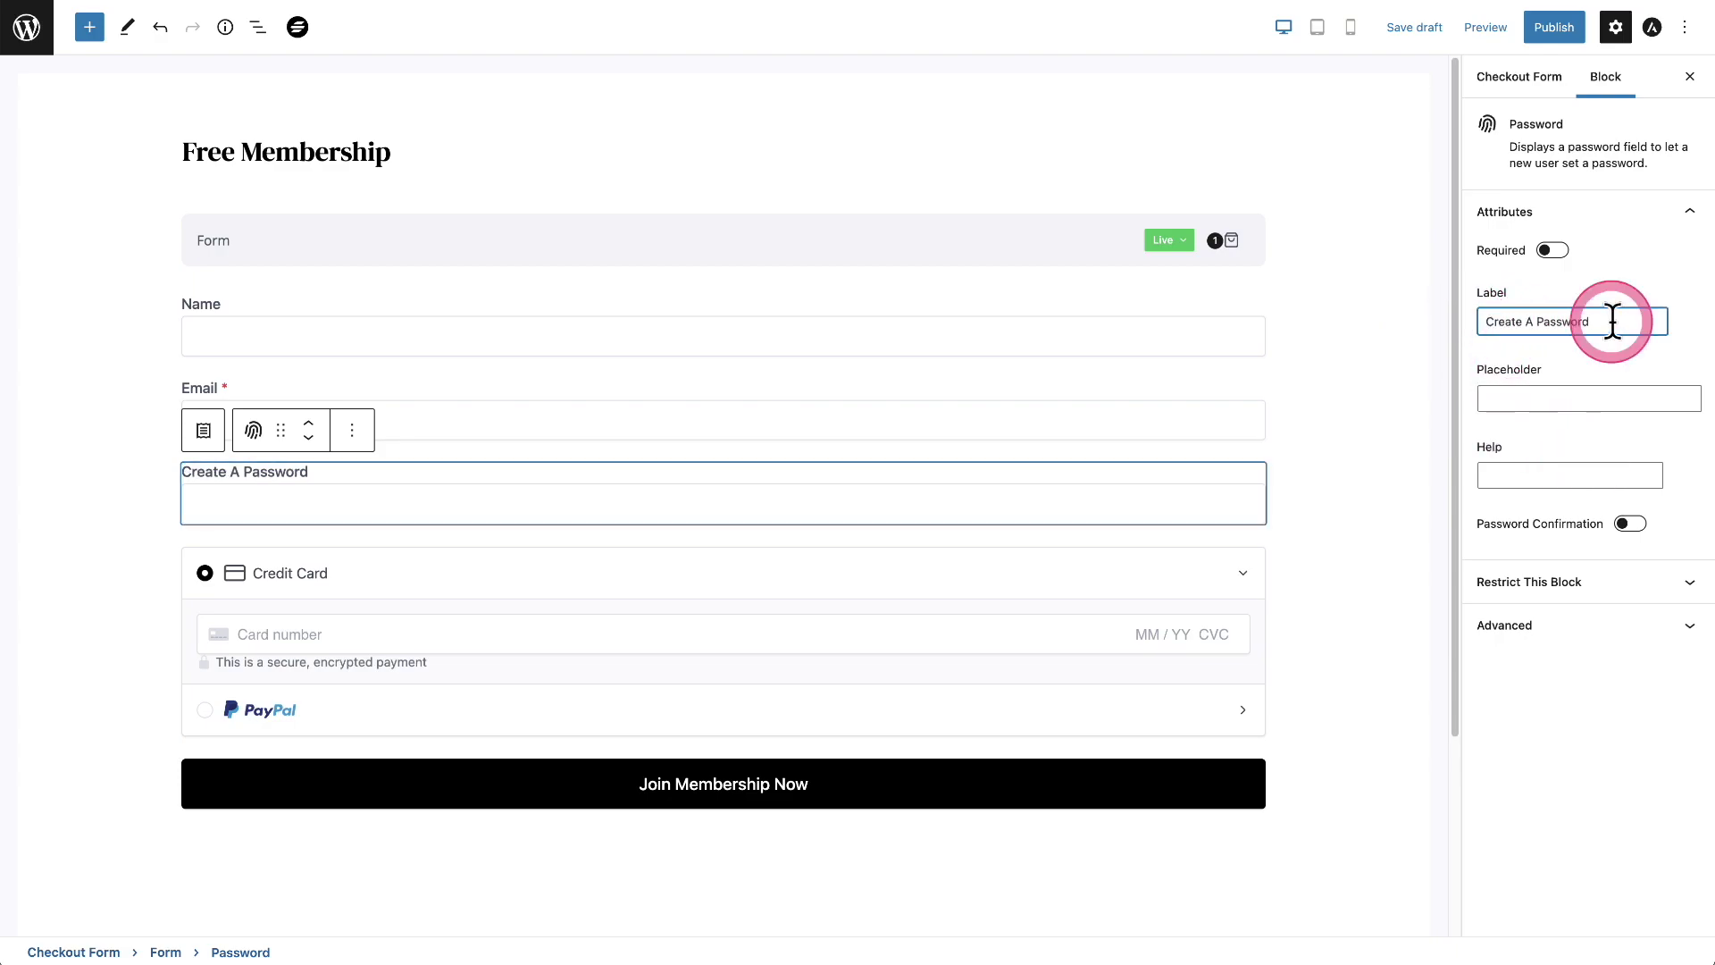
Make the password and Name fields required, leaving password confirmation off
{"action": "left_click", "coordinate": [1550, 251]}
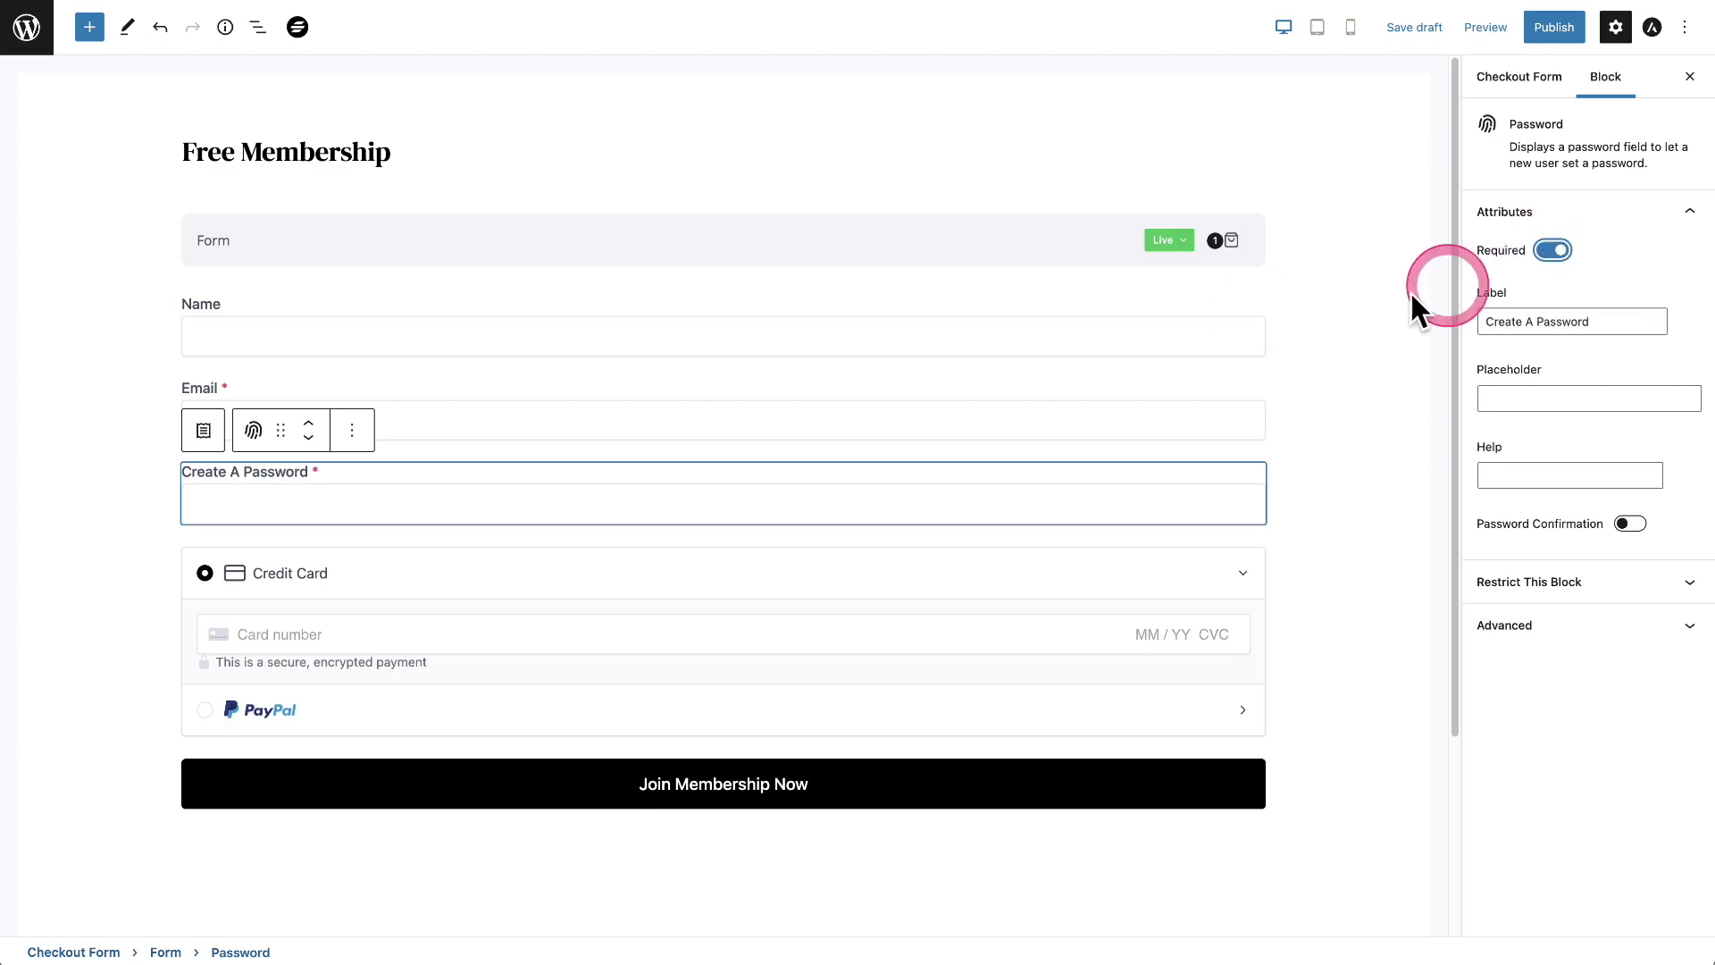
{"action": "left_click", "coordinate": [843, 303]}
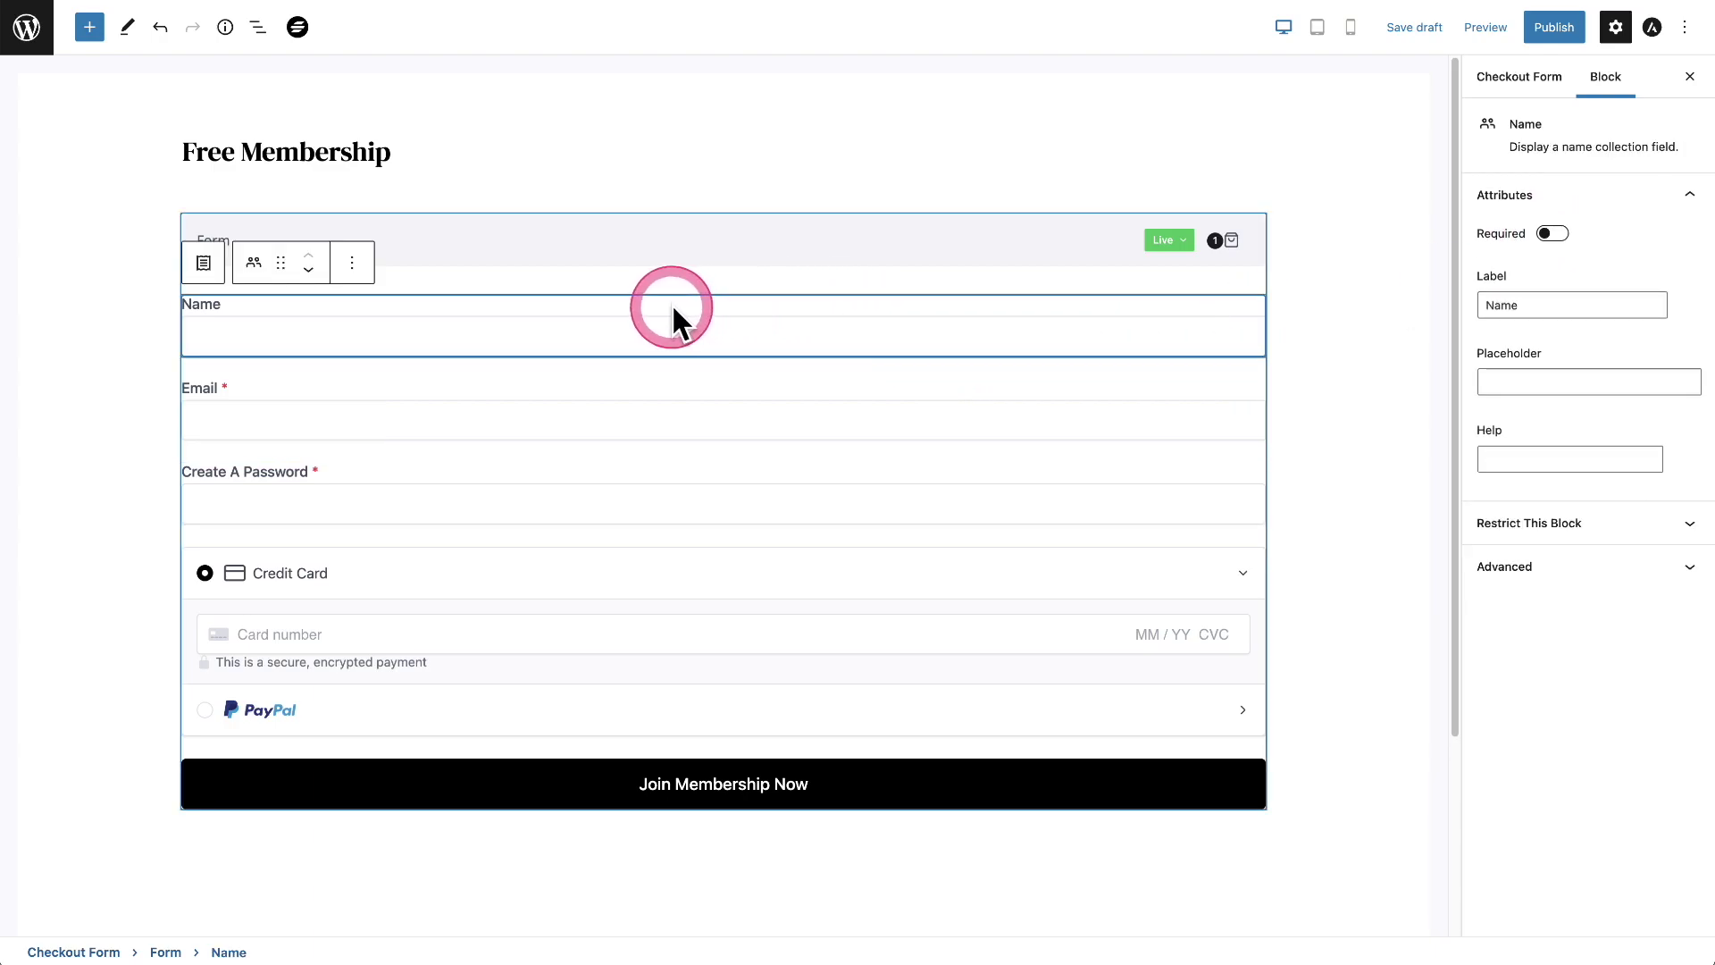
{"action": "left_click", "coordinate": [1553, 234]}
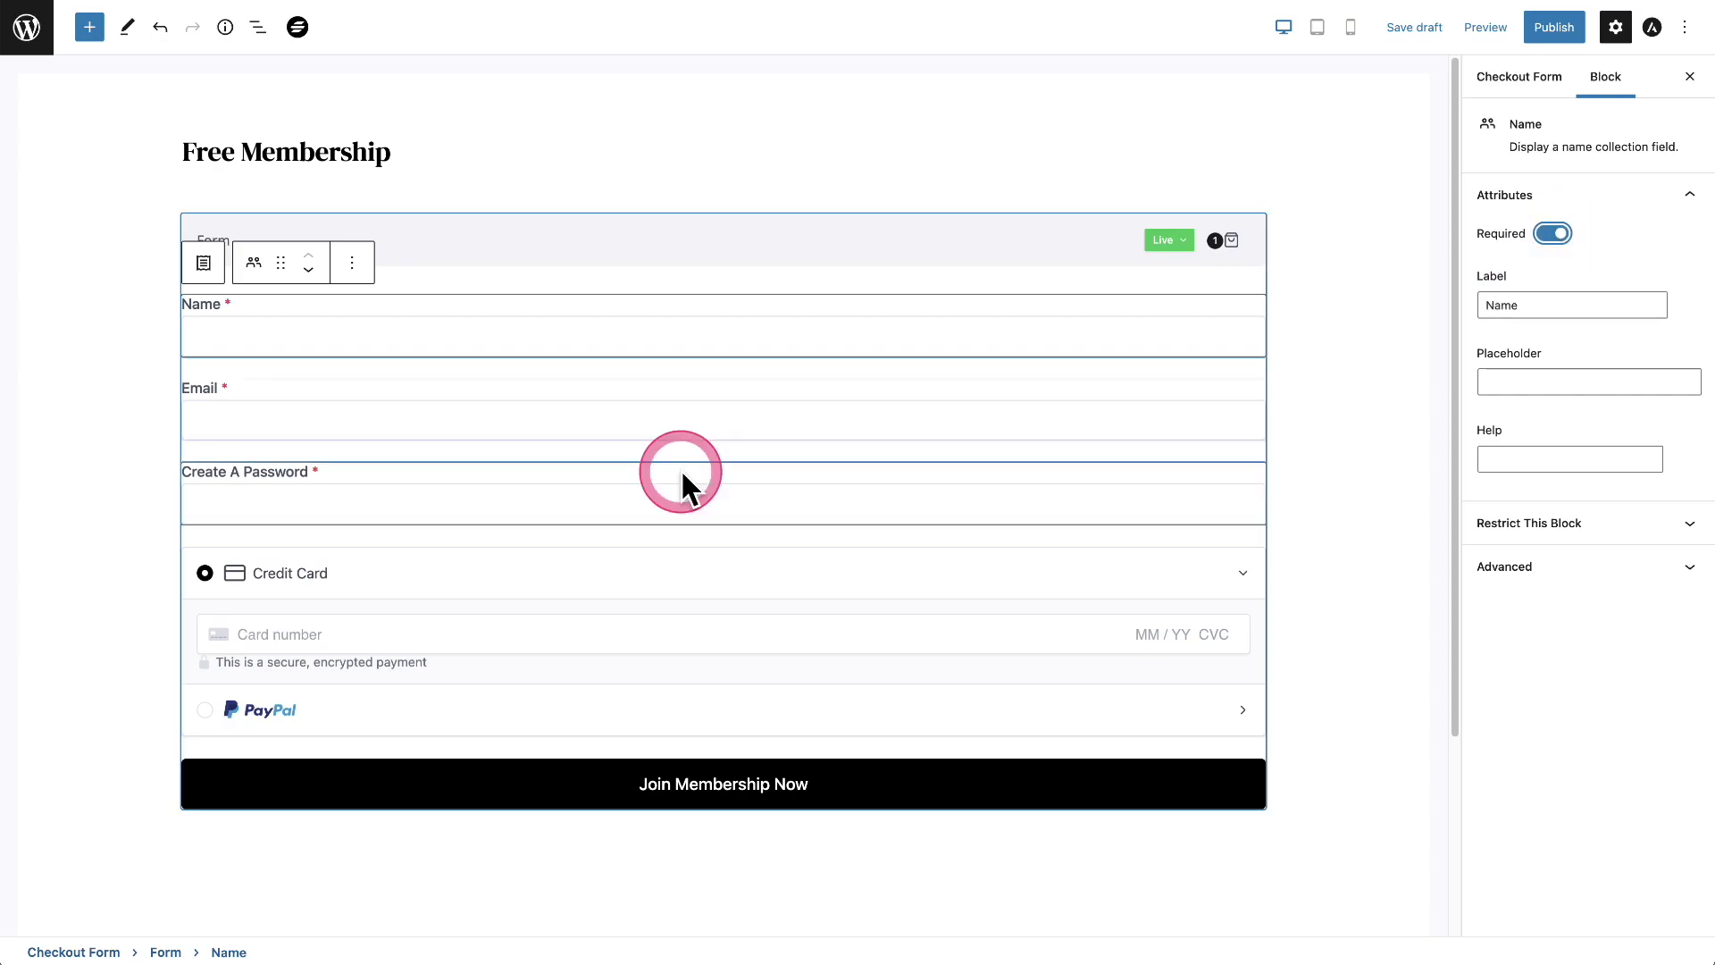
{"action": "left_click", "coordinate": [678, 468]}
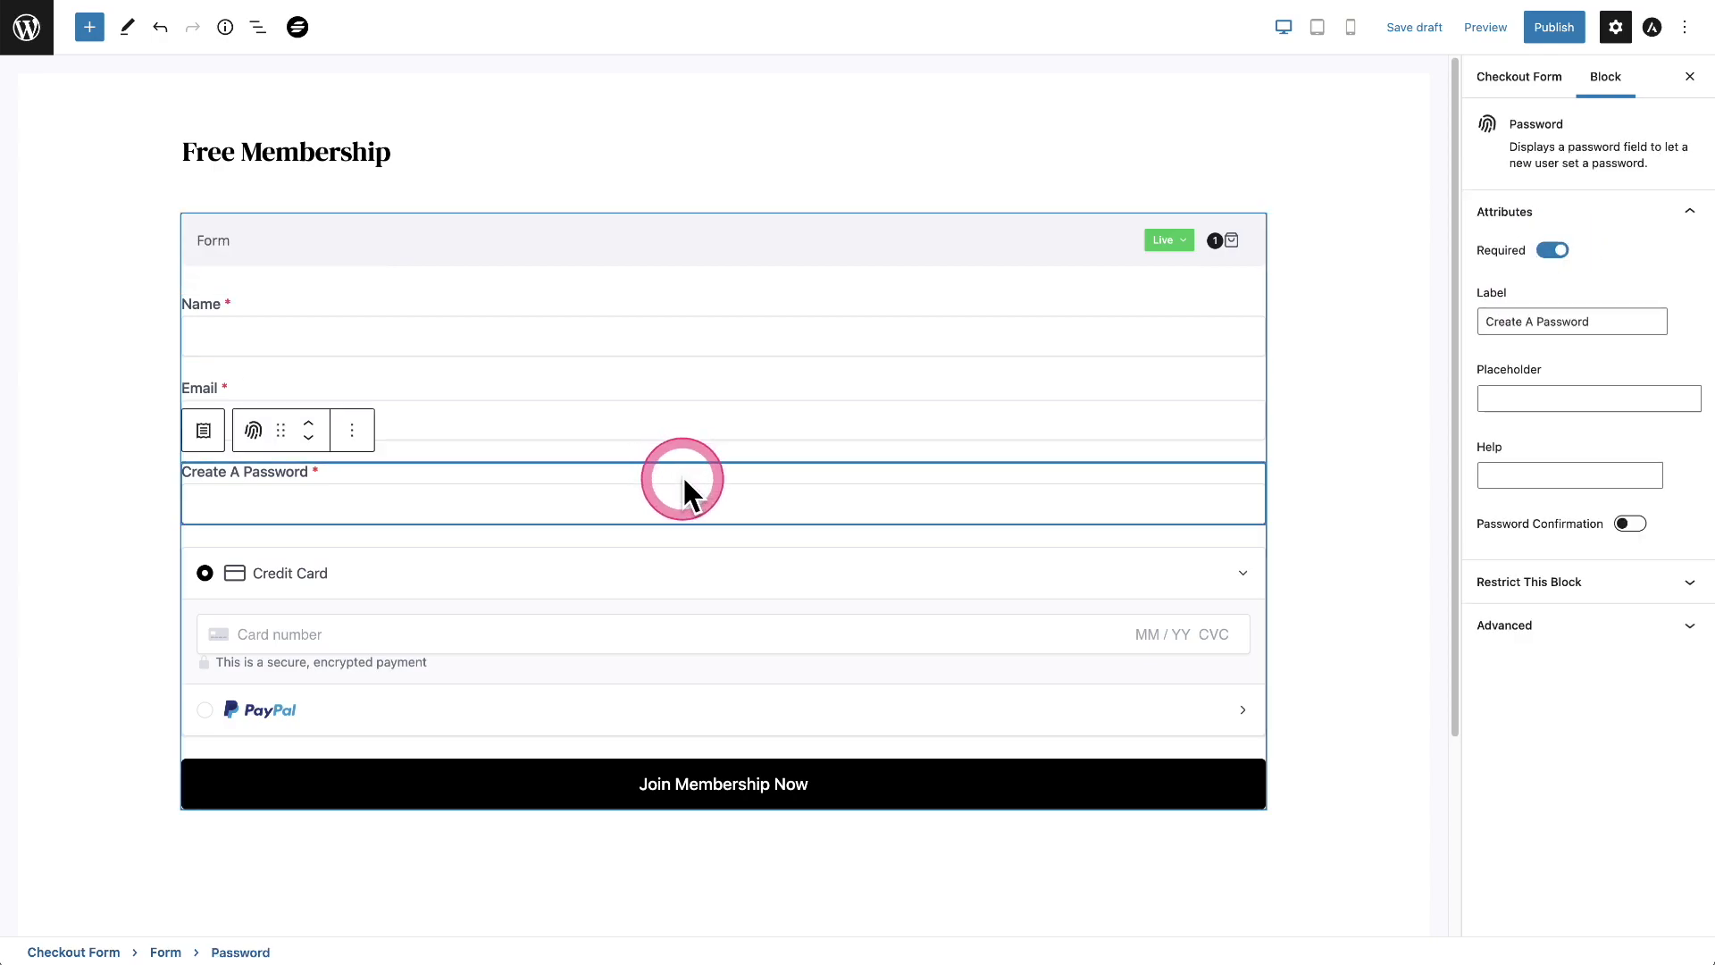
{"action": "left_click", "coordinate": [1613, 527]}
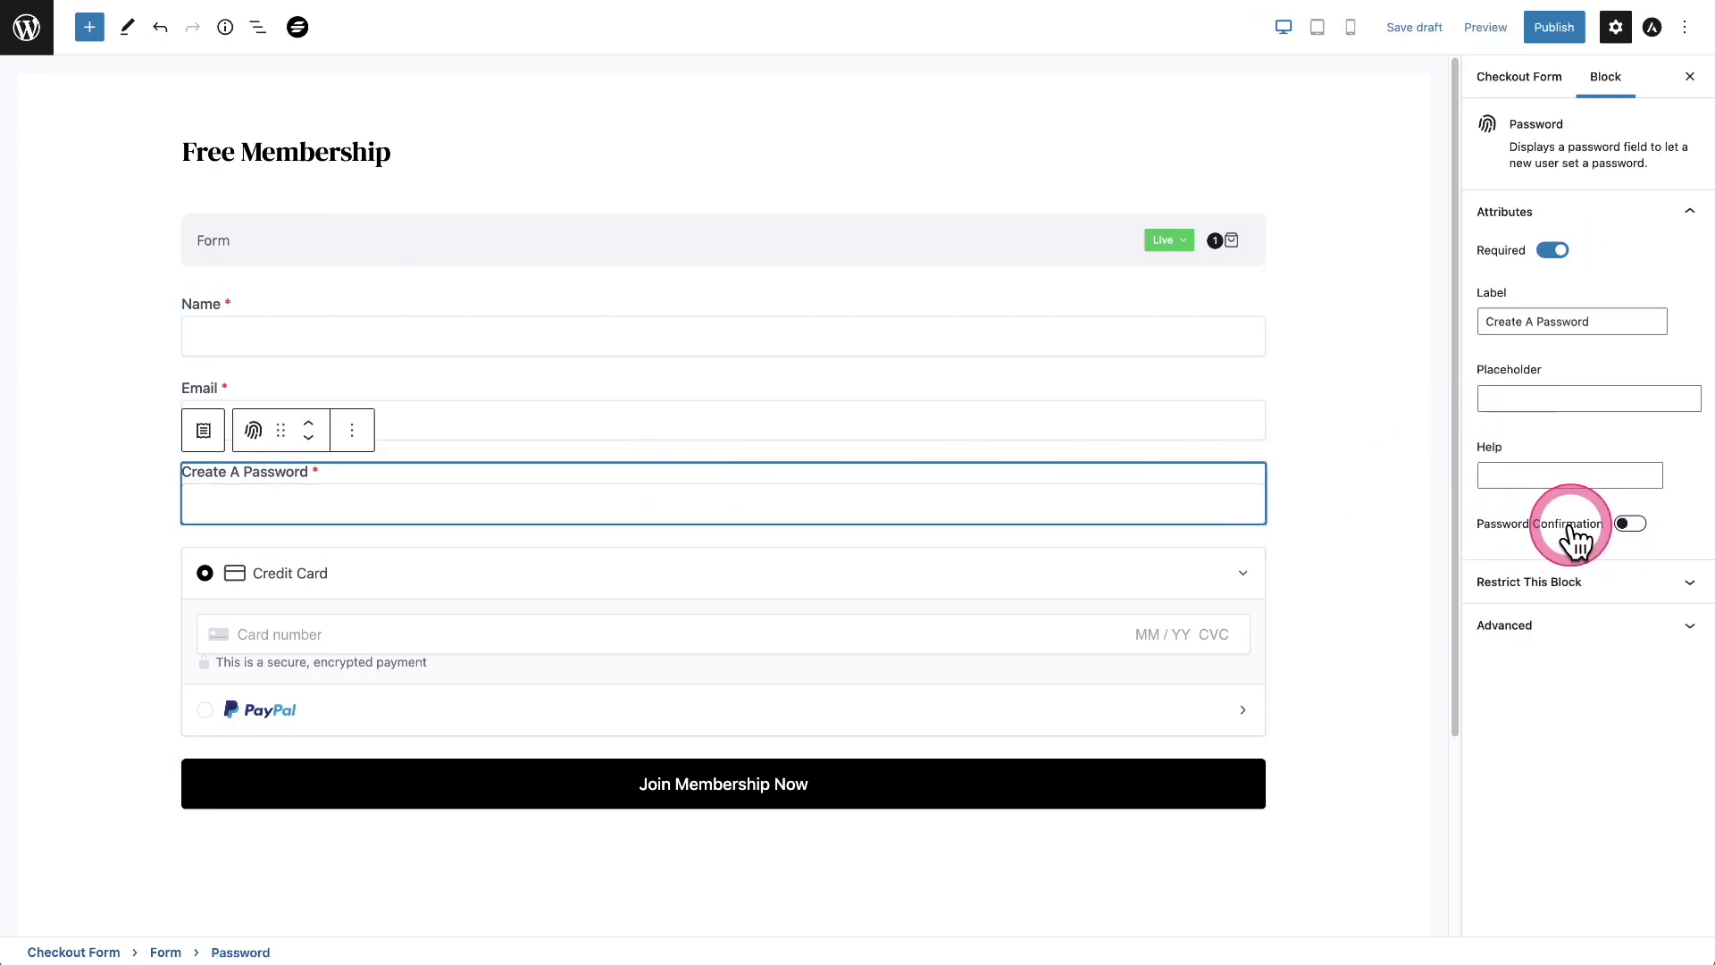
{"action": "left_click", "coordinate": [1628, 528]}
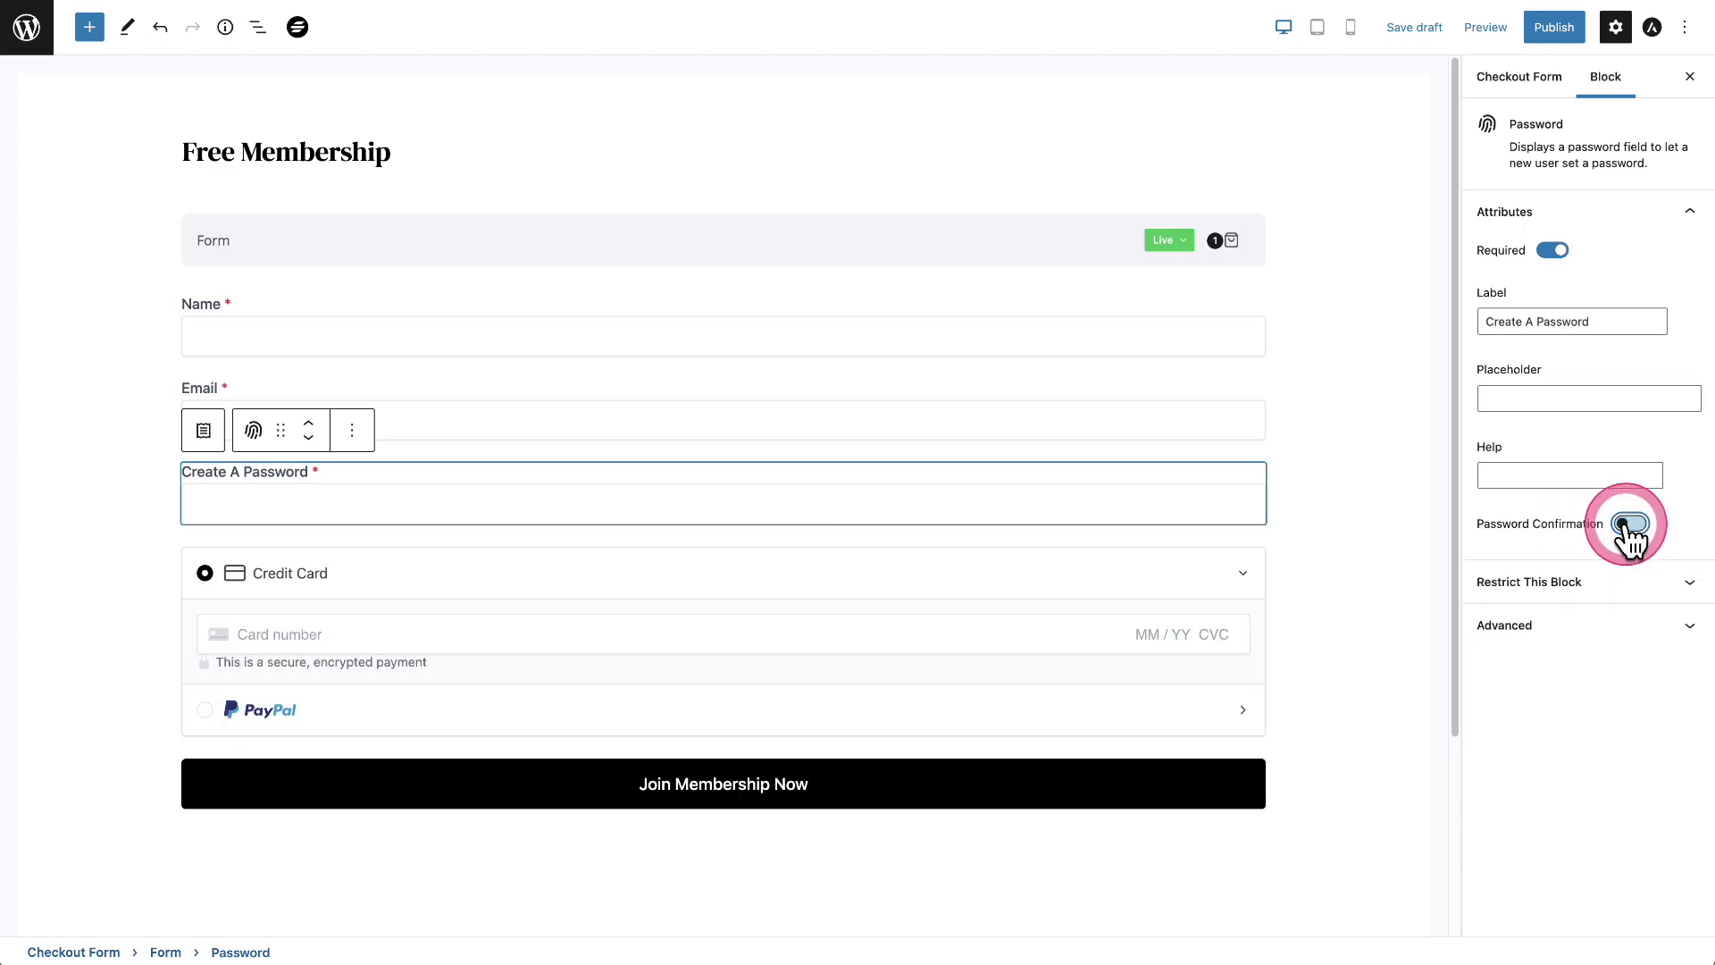
{"action": "left_click", "coordinate": [1627, 529]}
{"action": "left_click", "coordinate": [1627, 529]}
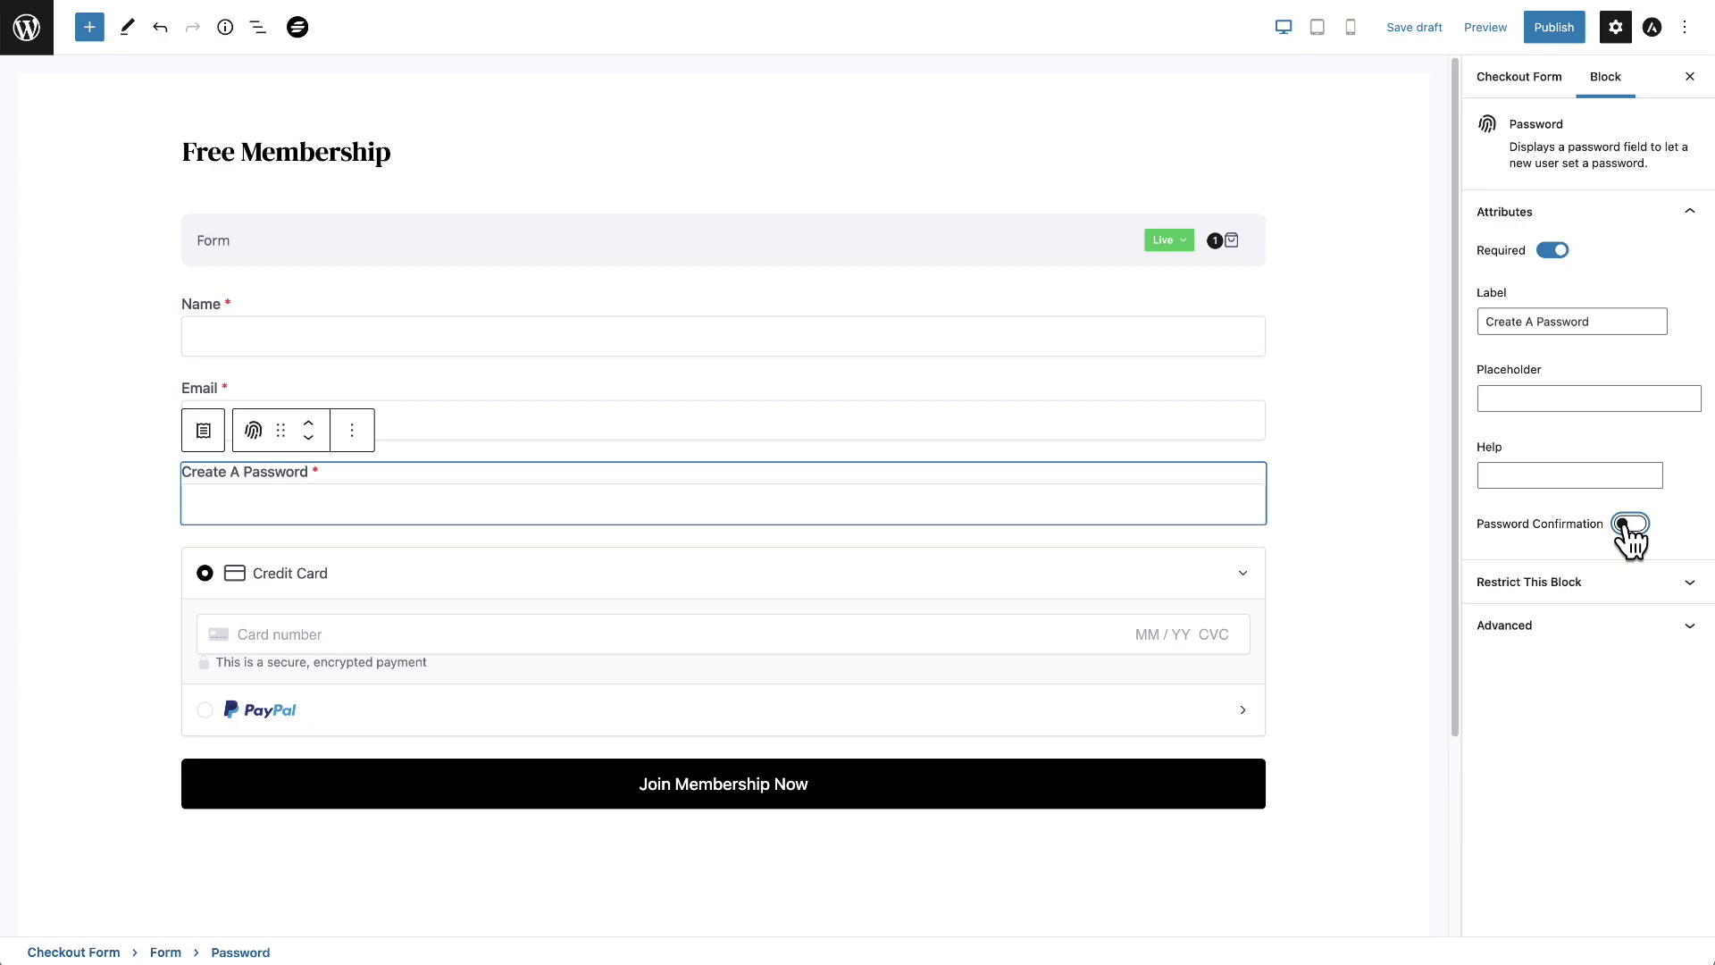
{"action": "left_click", "coordinate": [1627, 529]}
{"action": "left_click", "coordinate": [1370, 472]}
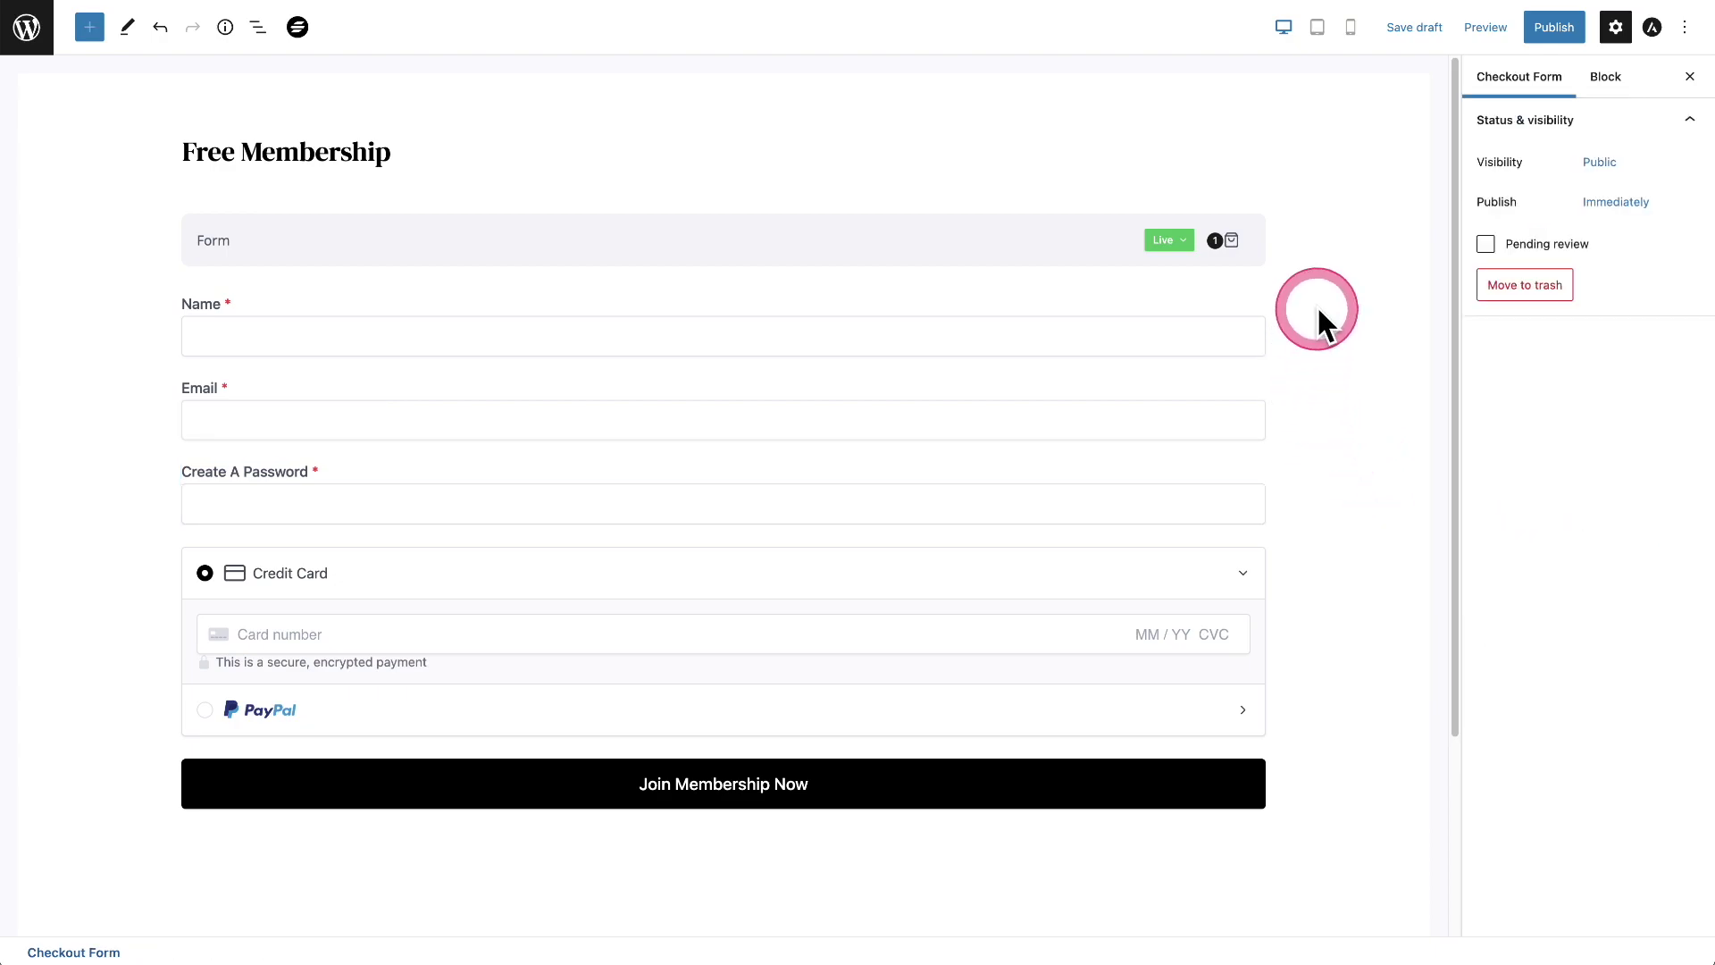
Publish the Free Membership form and select its [sc_form id=1233] shortcode in the Forms list
{"action": "left_click", "coordinate": [1552, 28]}
{"action": "left_click", "coordinate": [1542, 29]}
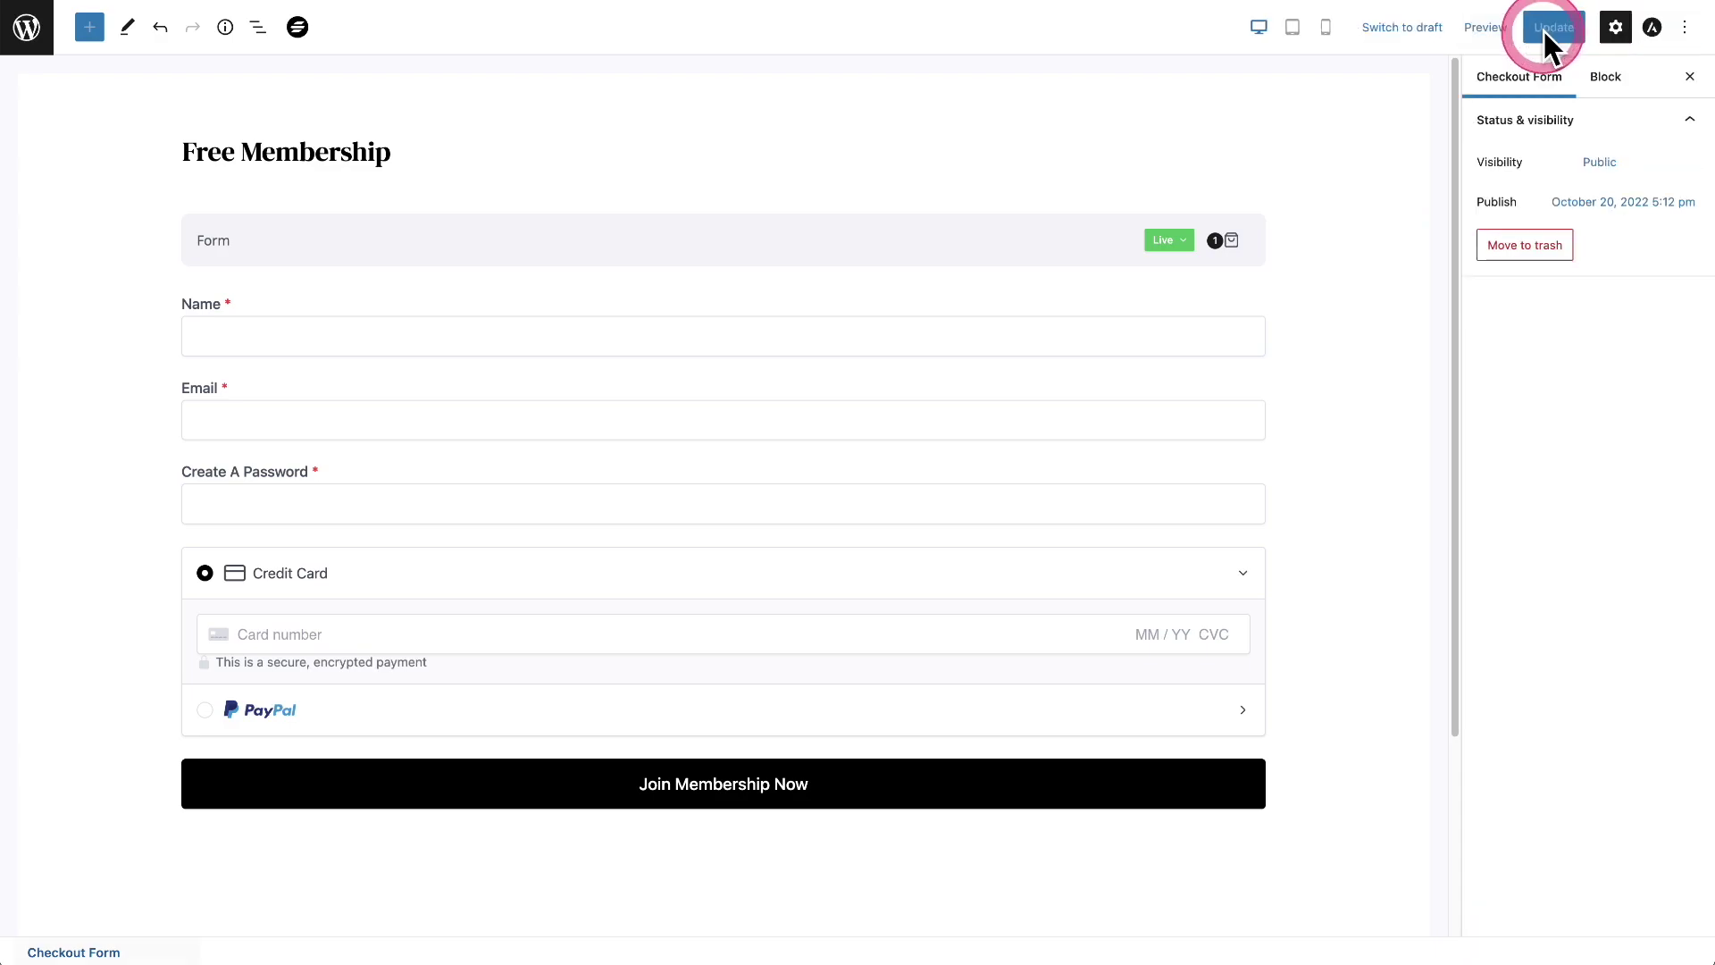
{"action": "left_click", "coordinate": [27, 27]}
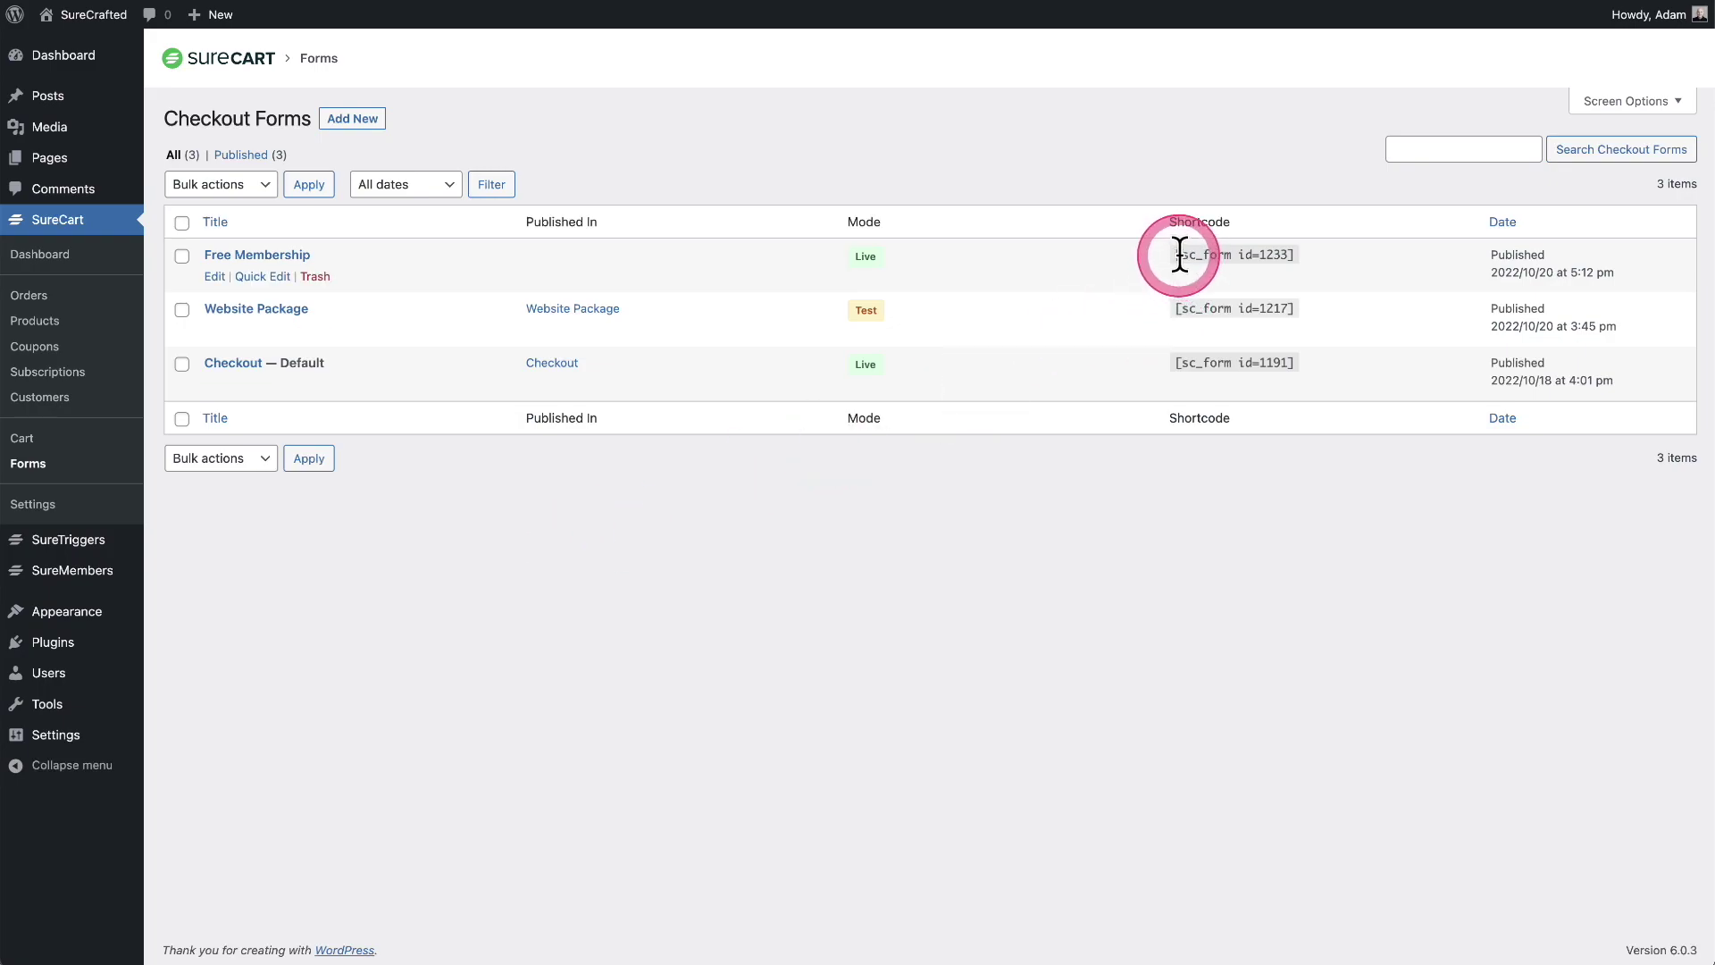
{"action": "left_click_drag", "start_coordinate": [1175, 254], "coordinate": [1294, 256]}
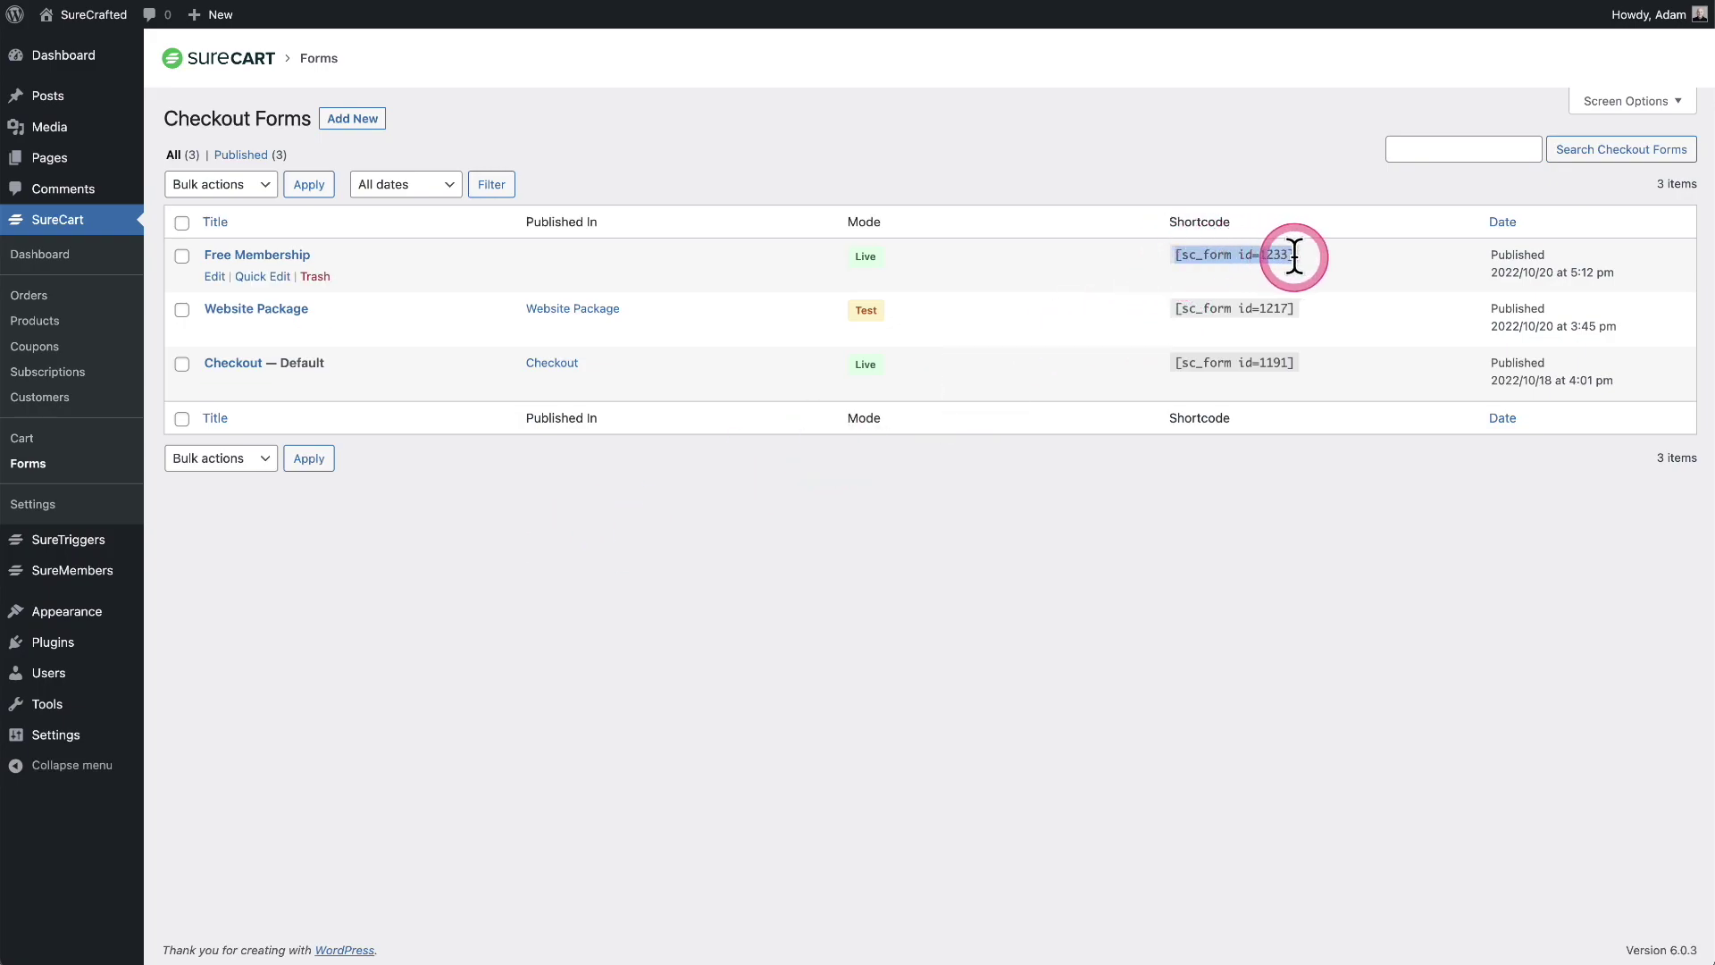
{"action": "left_click", "coordinate": [969, 543]}
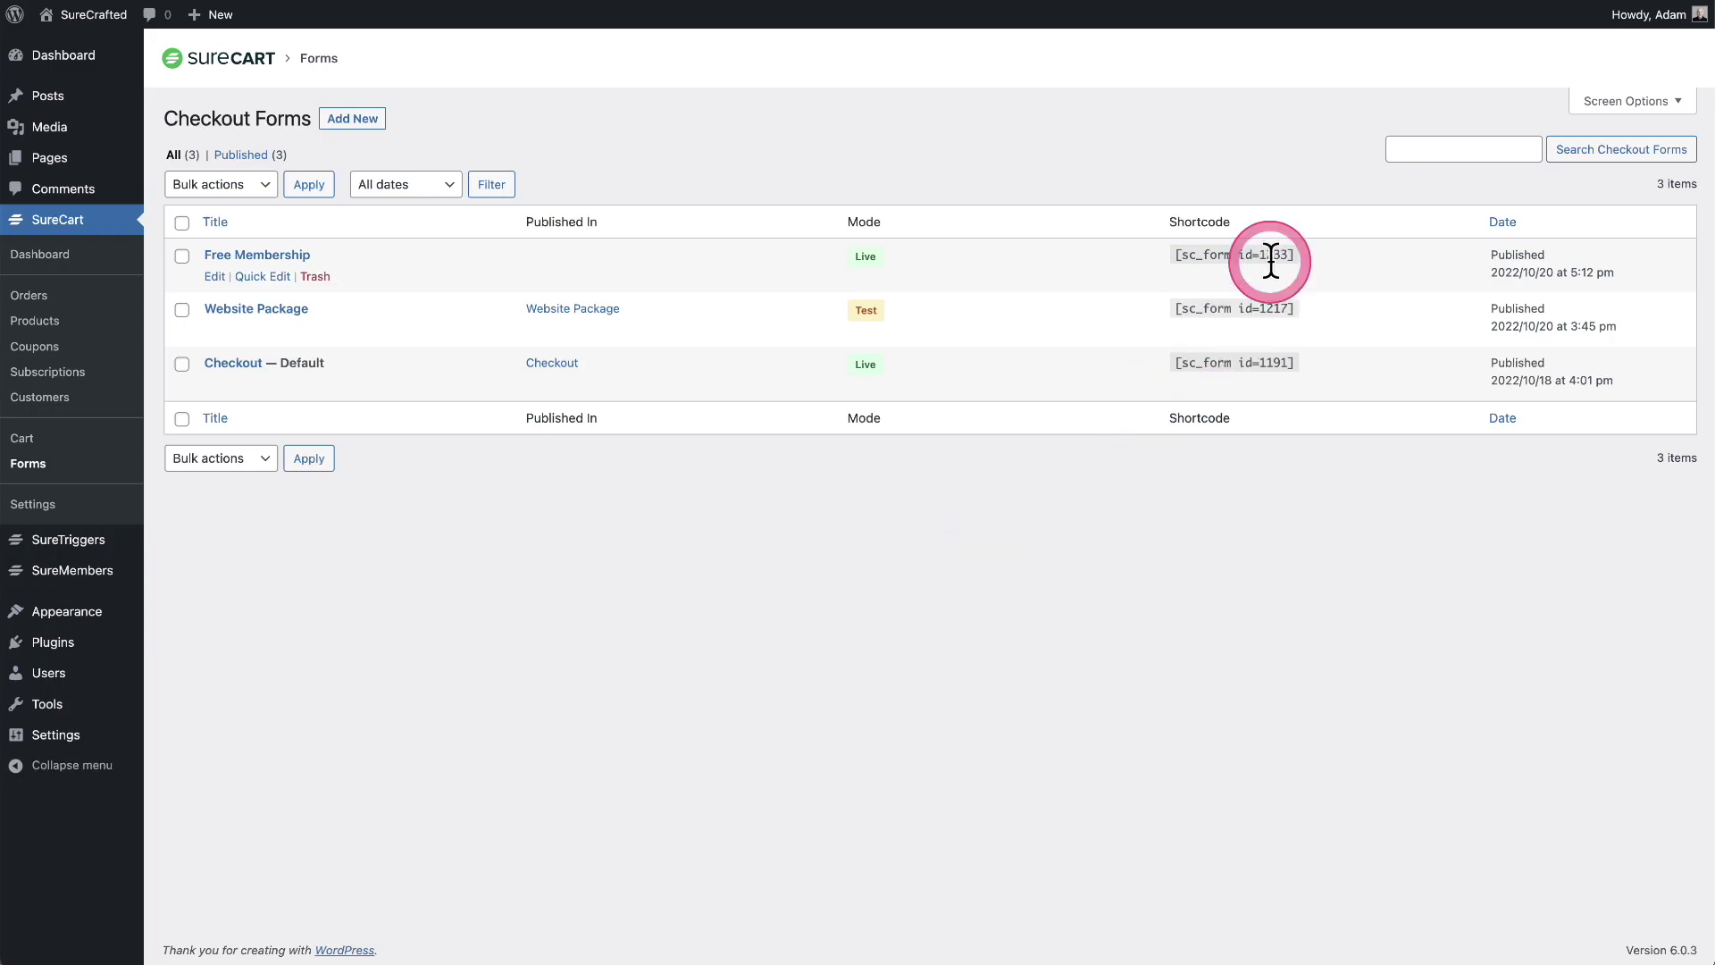
{"action": "mouse_move", "coordinate": [68, 166]}
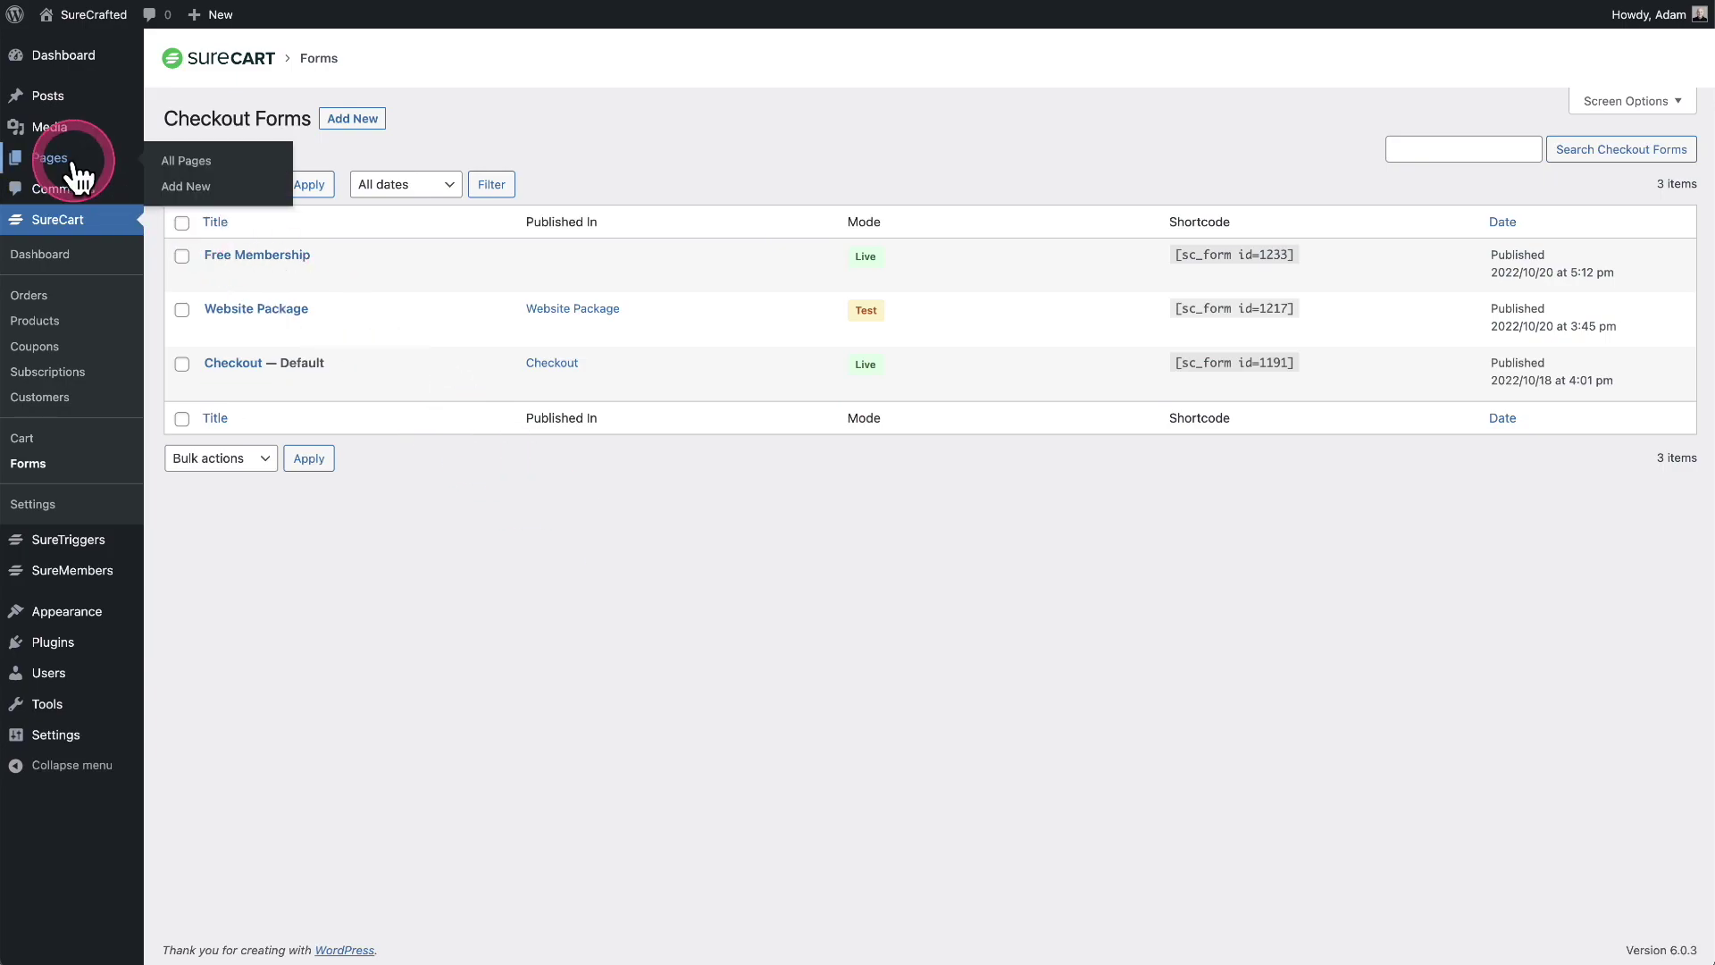
{"action": "left_click", "coordinate": [68, 166]}
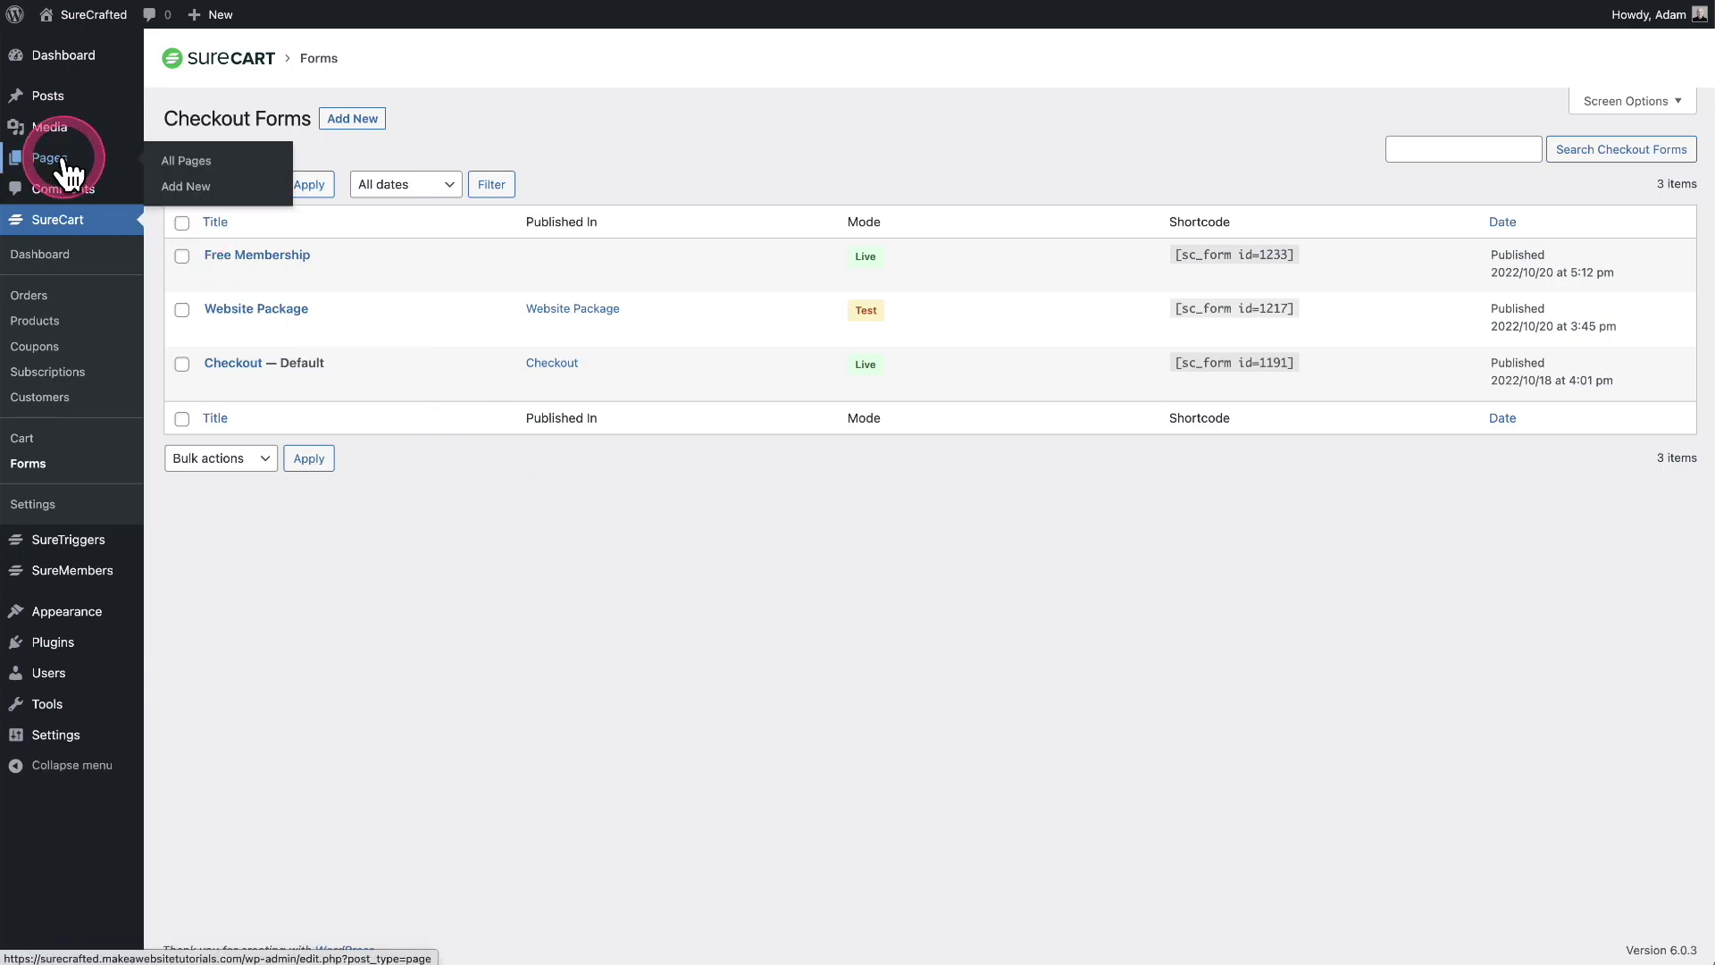
Create a new page titled 'Free Signup'
{"action": "left_click", "coordinate": [263, 64]}
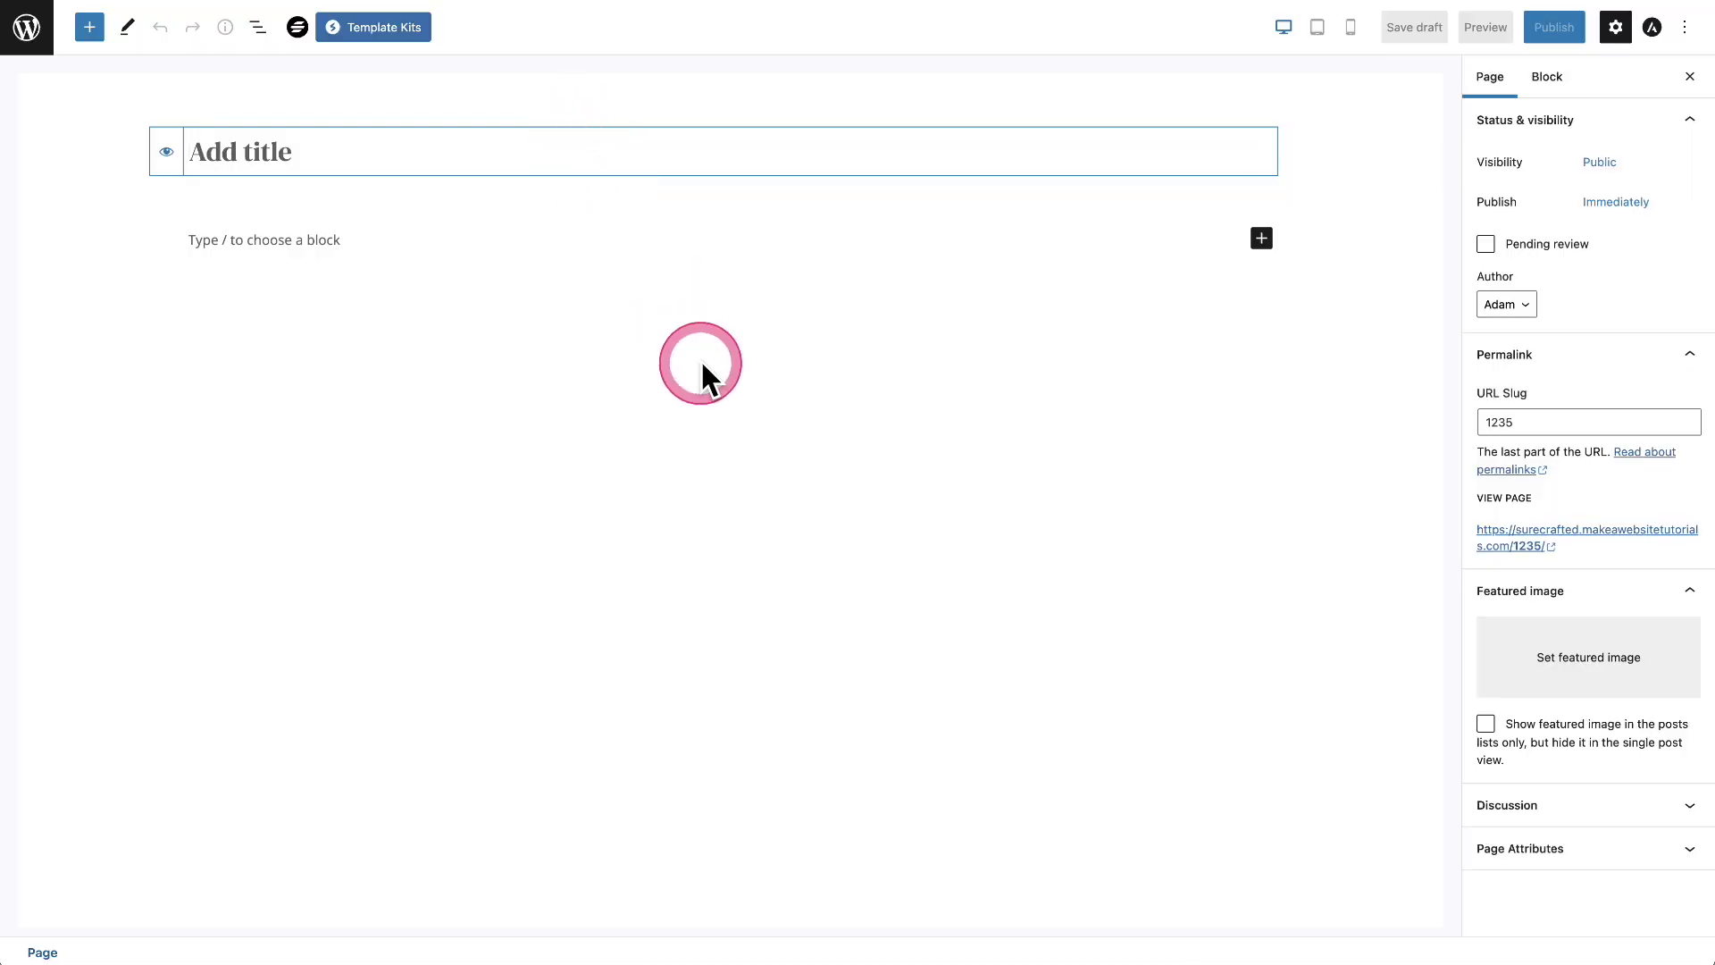
{"action": "type", "text": "Free Signup"}
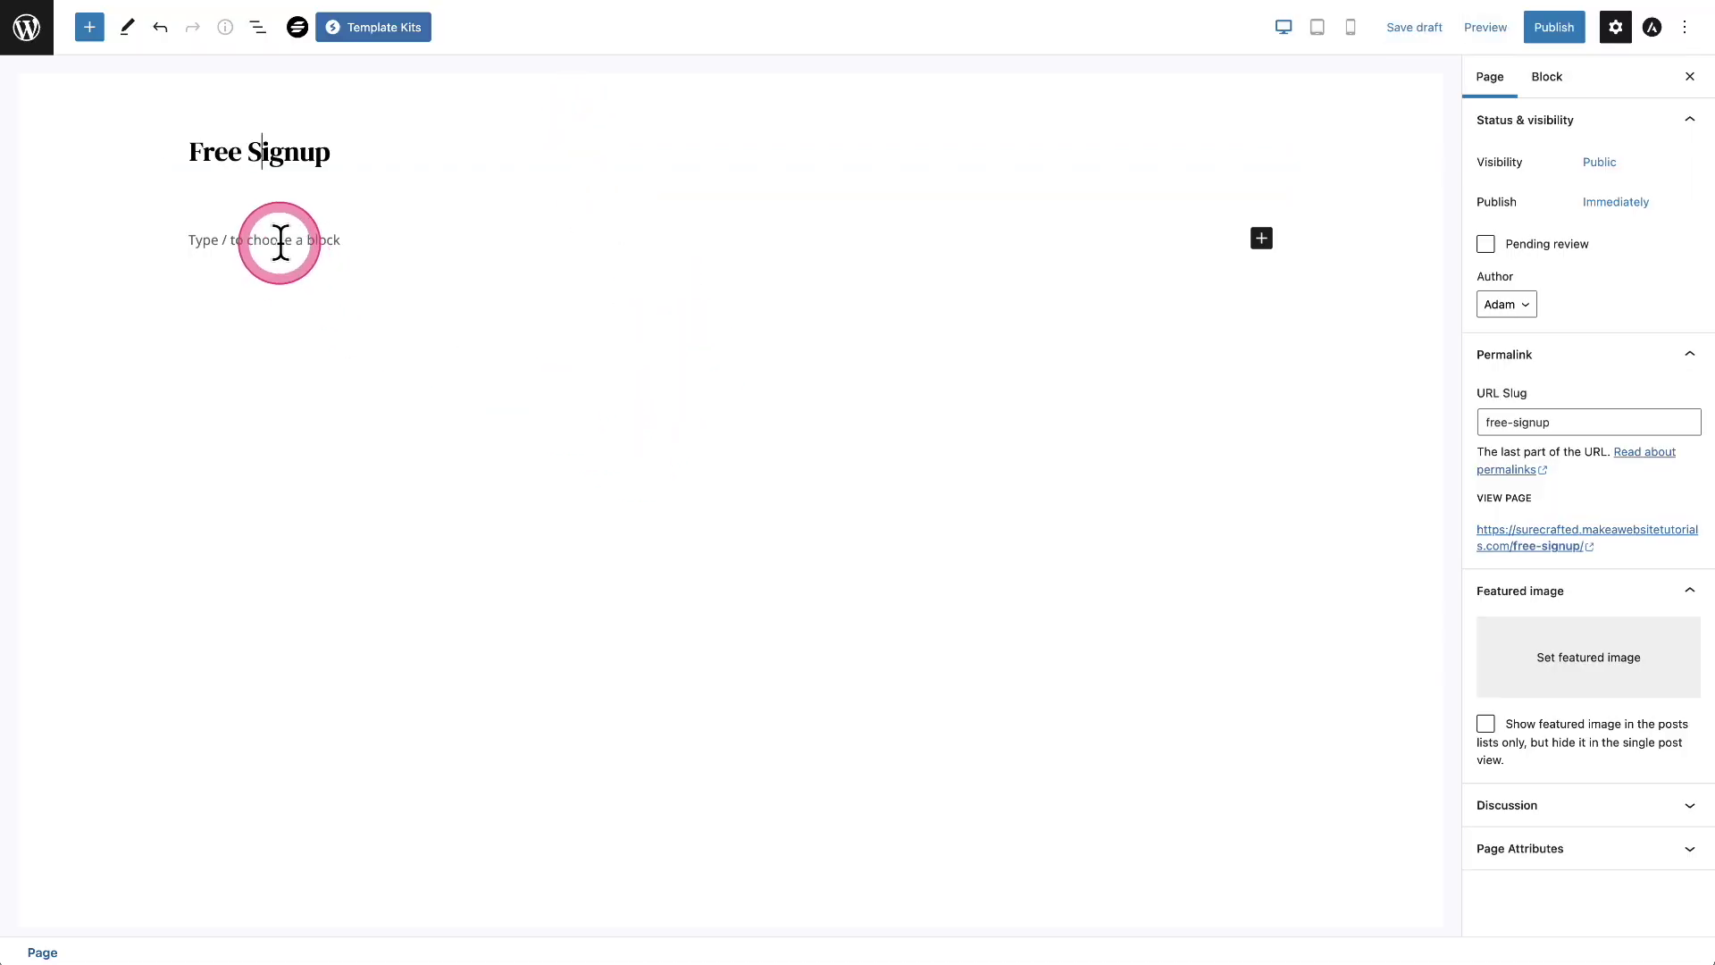
{"action": "left_click", "coordinate": [188, 229]}
Add a SureCart Checkout Form block loading the Free Membership form
{"action": "left_click", "coordinate": [89, 27]}
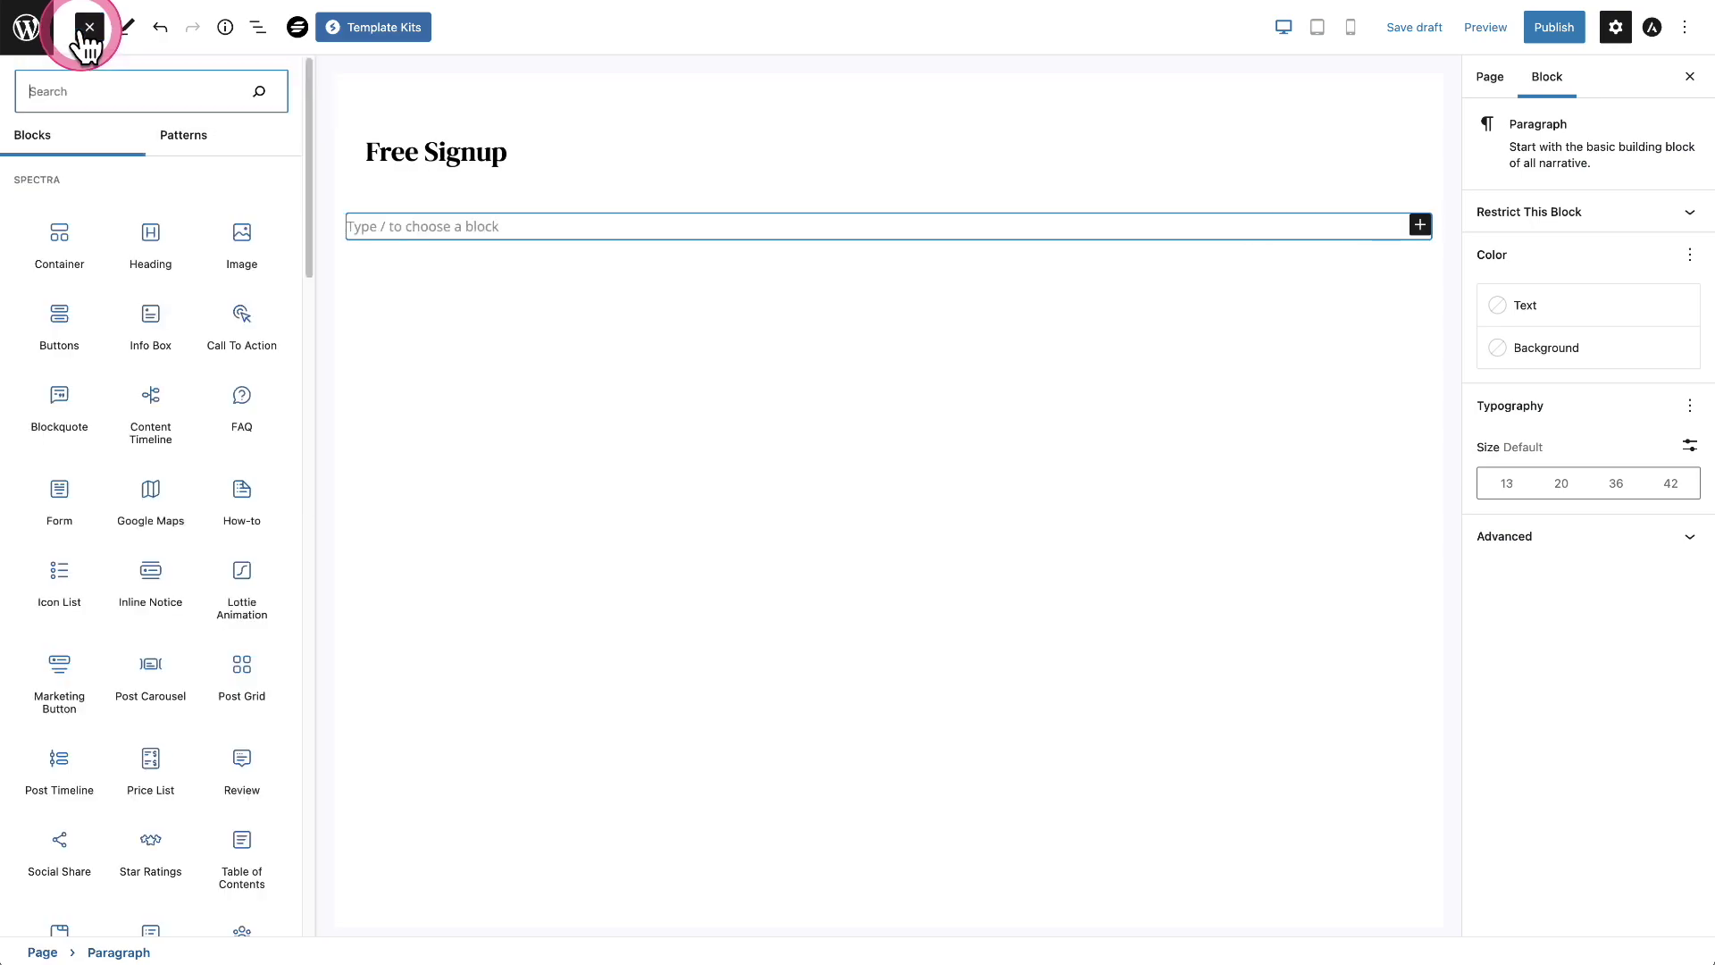
{"action": "scroll", "coordinate": [164, 356], "scroll_direction": "down", "scroll_amount": 8}
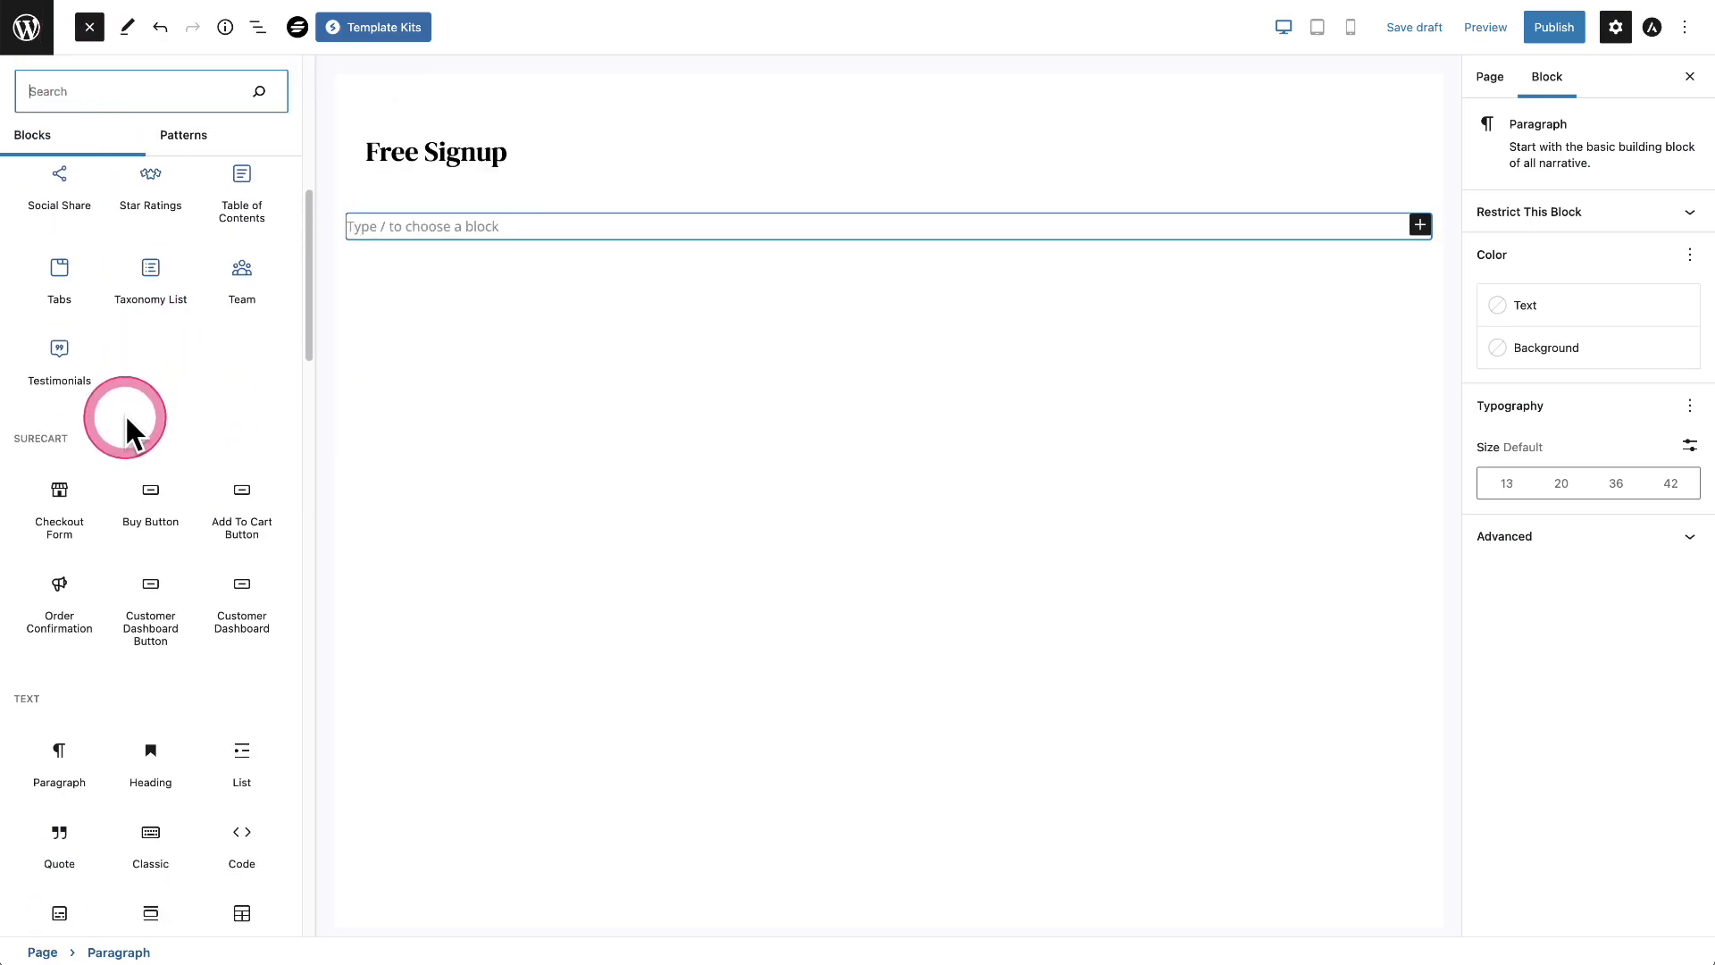
{"action": "left_click", "coordinate": [66, 496]}
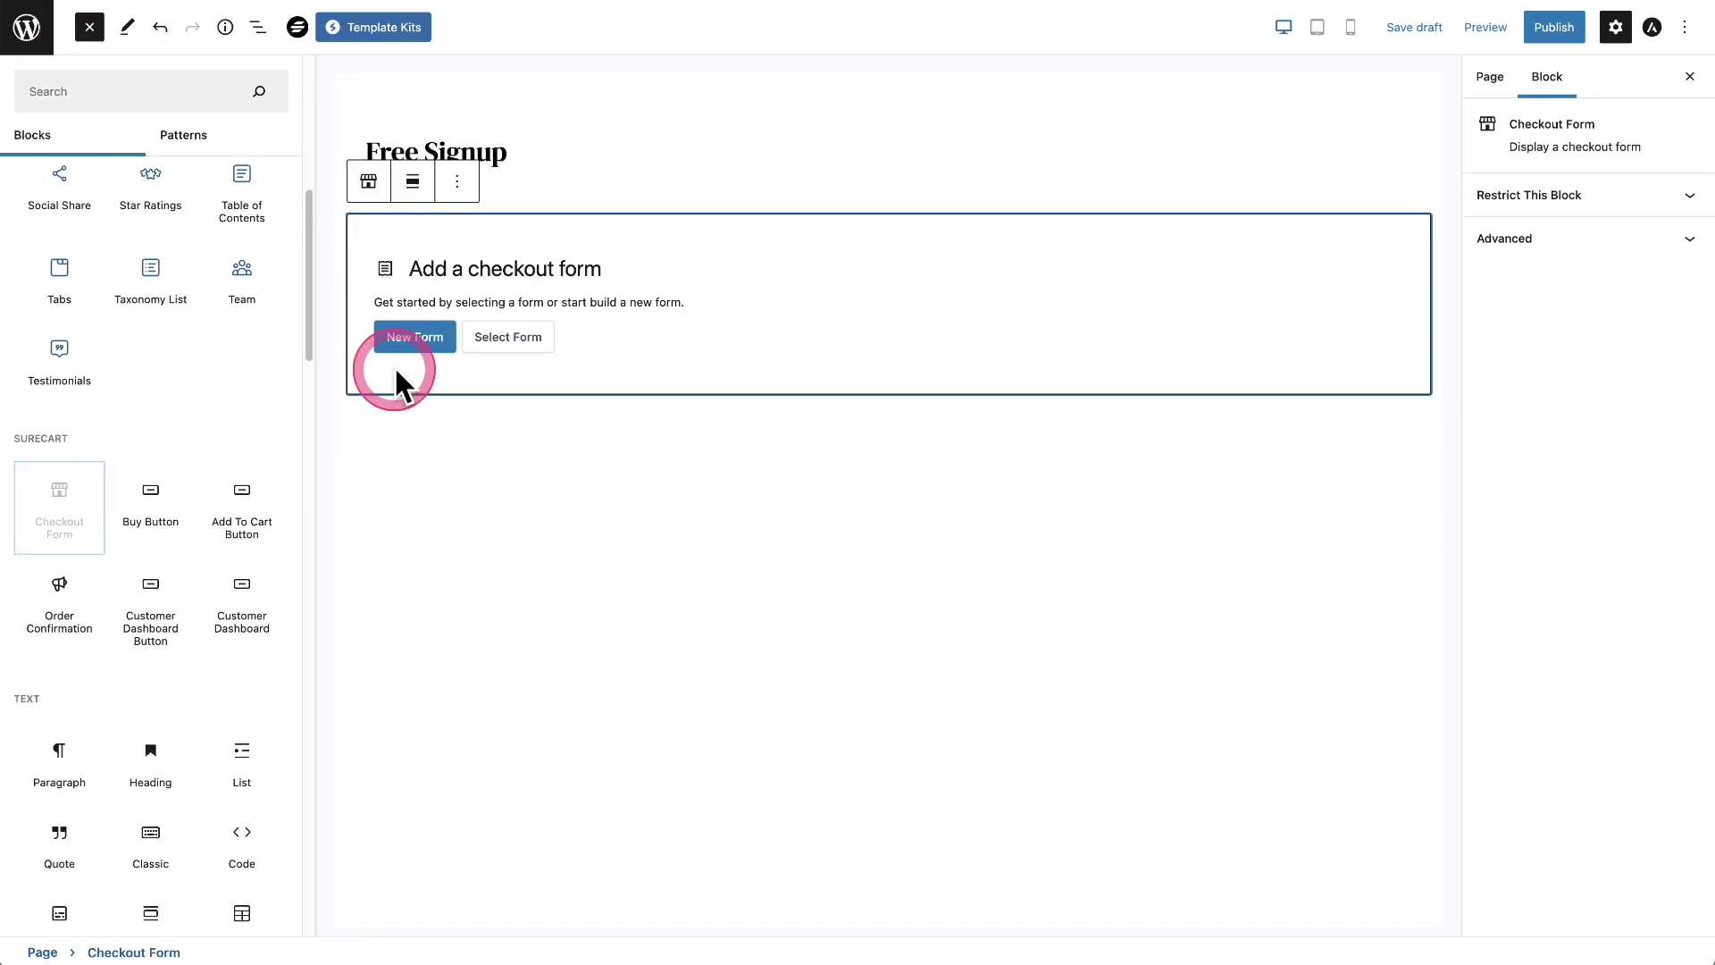
{"action": "left_click", "coordinate": [515, 336]}
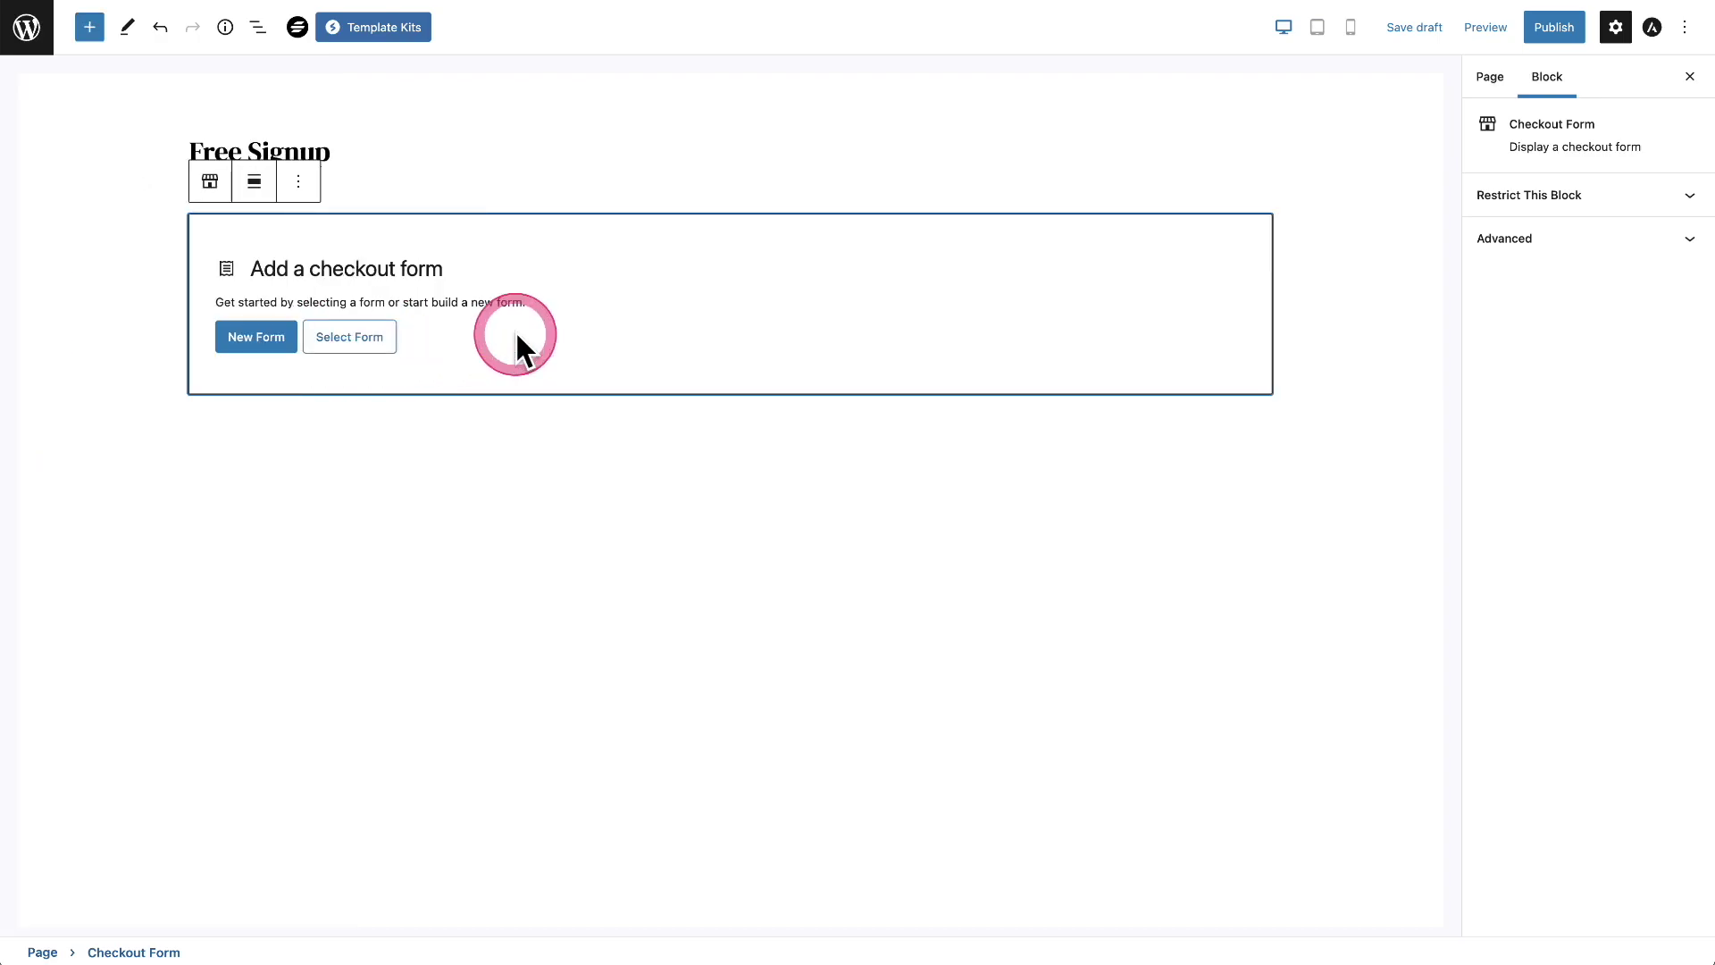
{"action": "left_click", "coordinate": [362, 339]}
{"action": "left_click", "coordinate": [429, 315]}
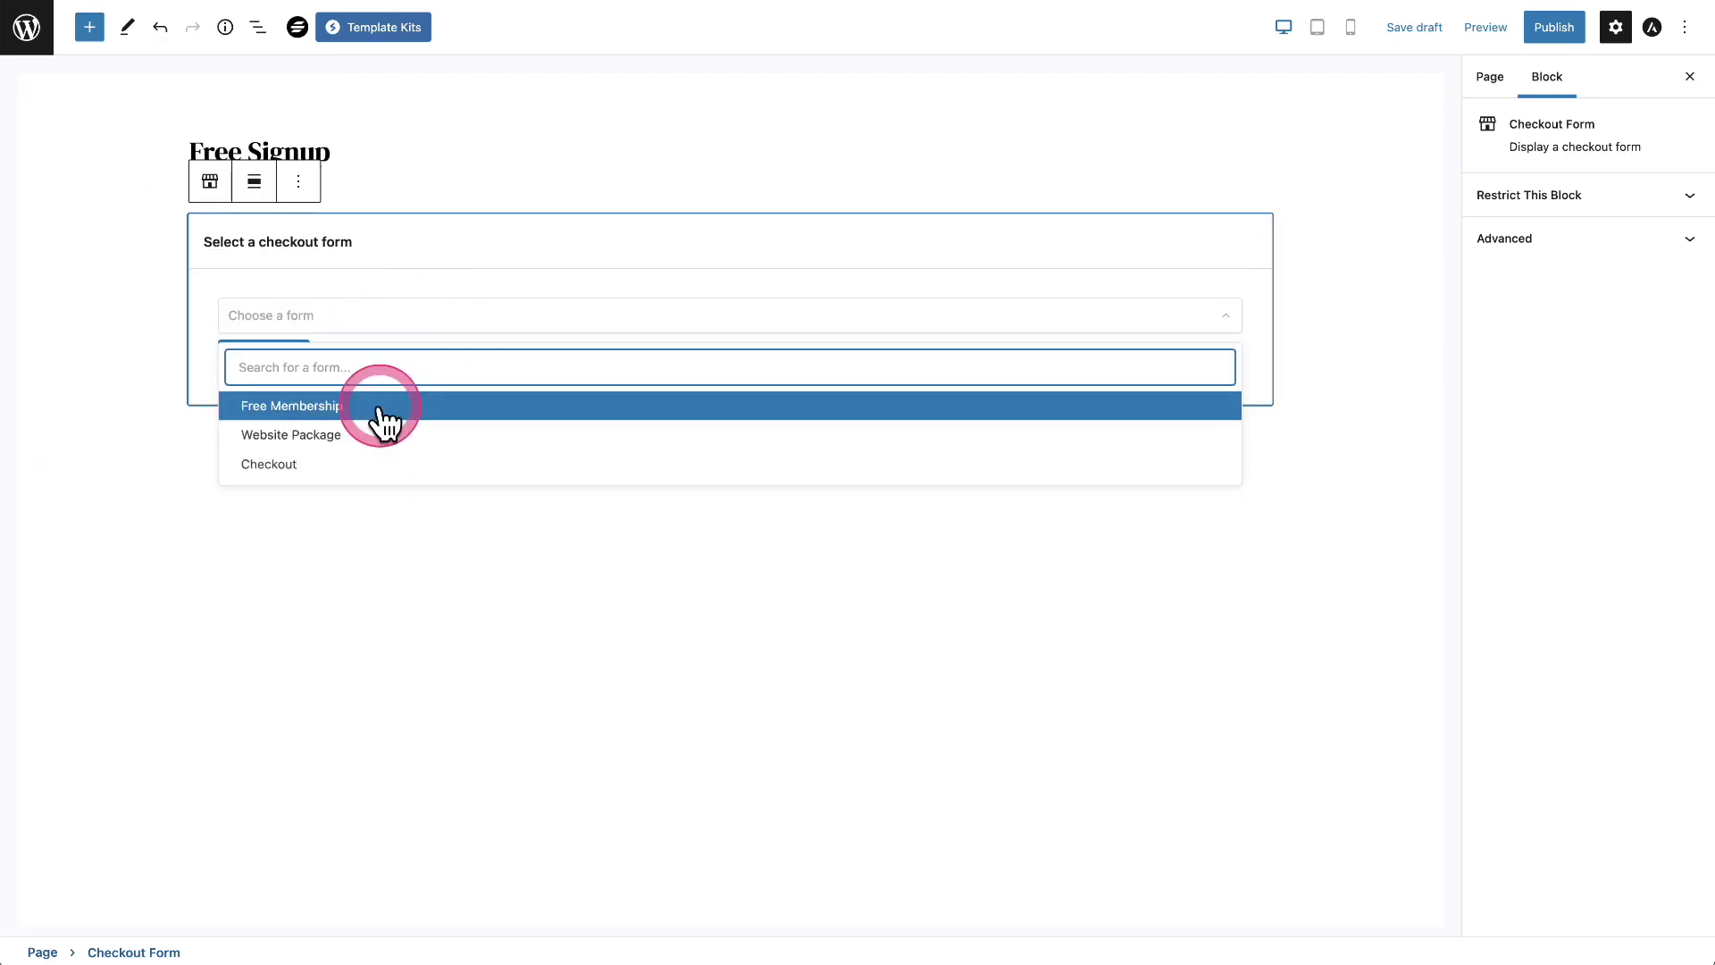
{"action": "left_click", "coordinate": [384, 412]}
{"action": "left_click", "coordinate": [248, 372]}
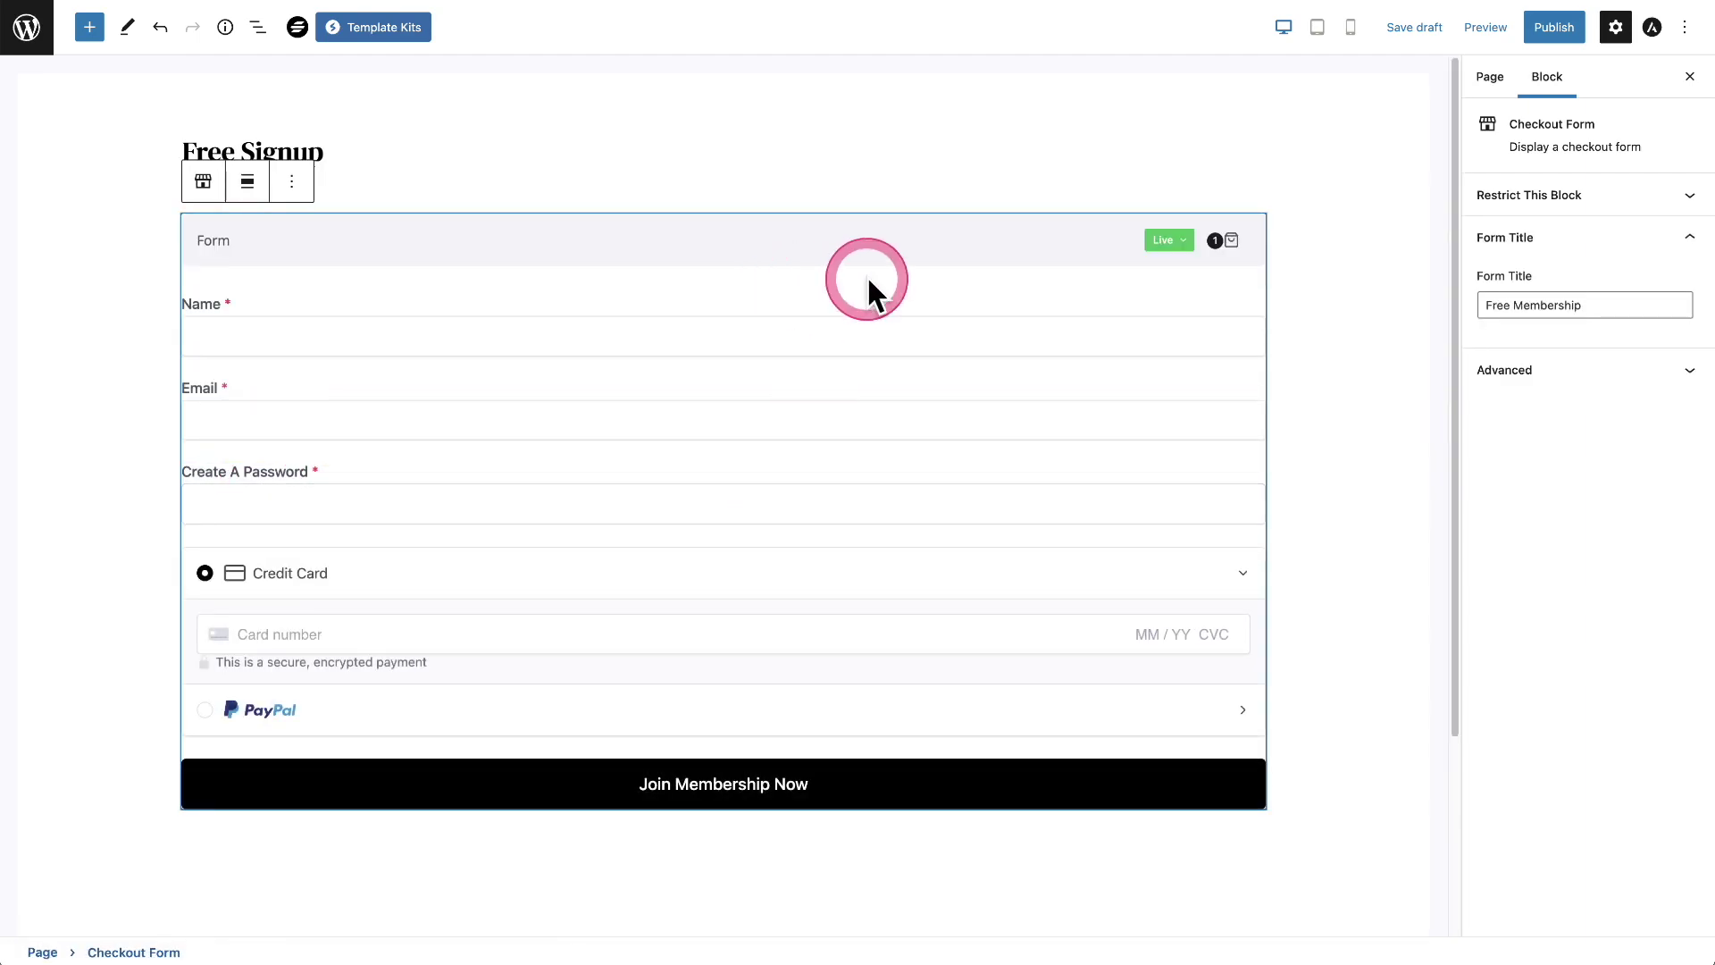
Publish the Free Signup page and view it live with the Join Membership Now form
{"action": "left_click", "coordinate": [1554, 29]}
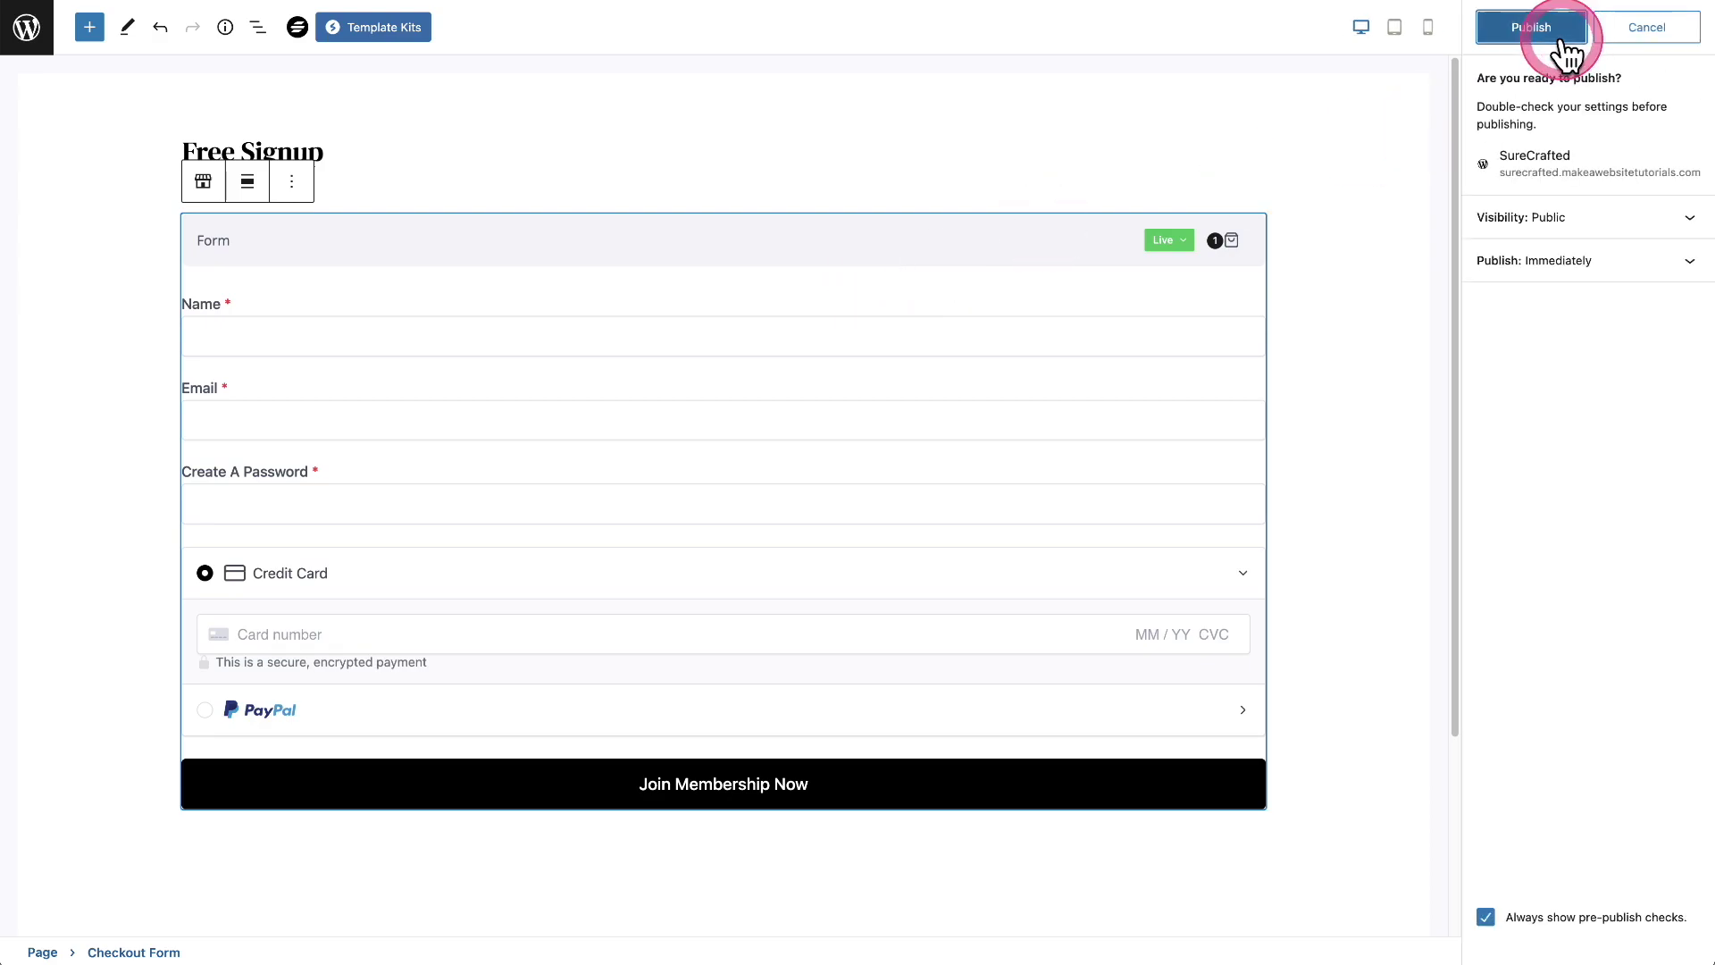
{"action": "left_click", "coordinate": [1531, 28]}
{"action": "left_click", "coordinate": [183, 908]}
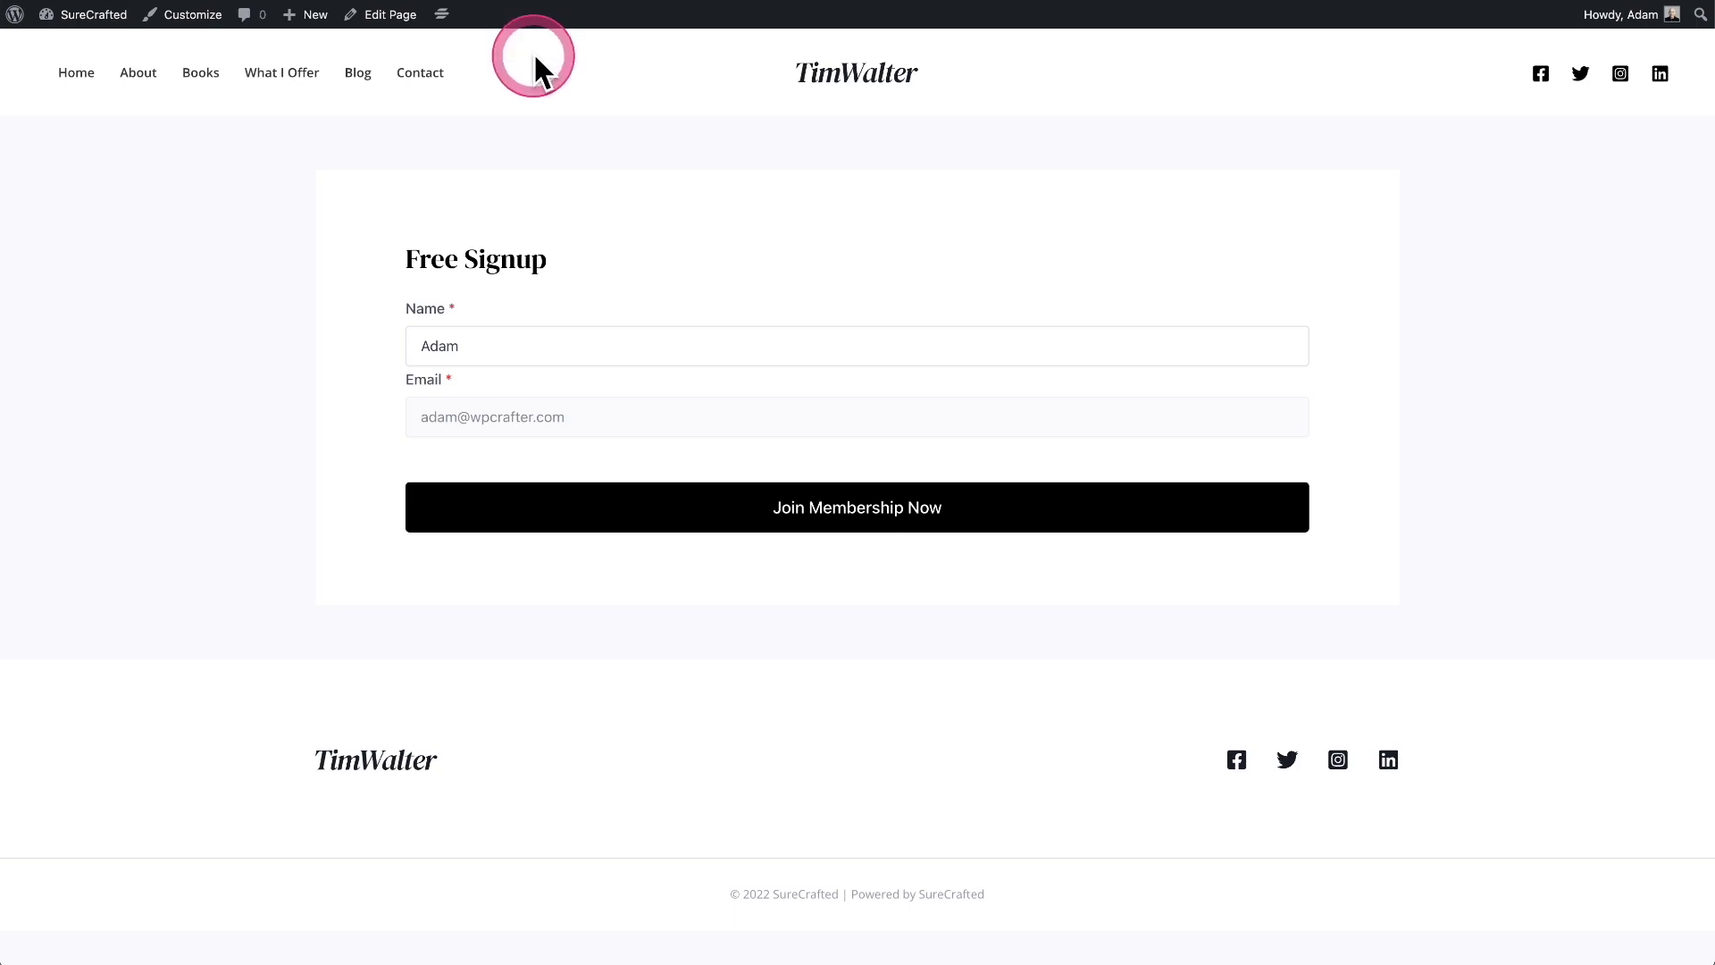
Load the Free Signup page's URL in a private Chrome incognito window
{"action": "key", "text": "super+shift+n"}
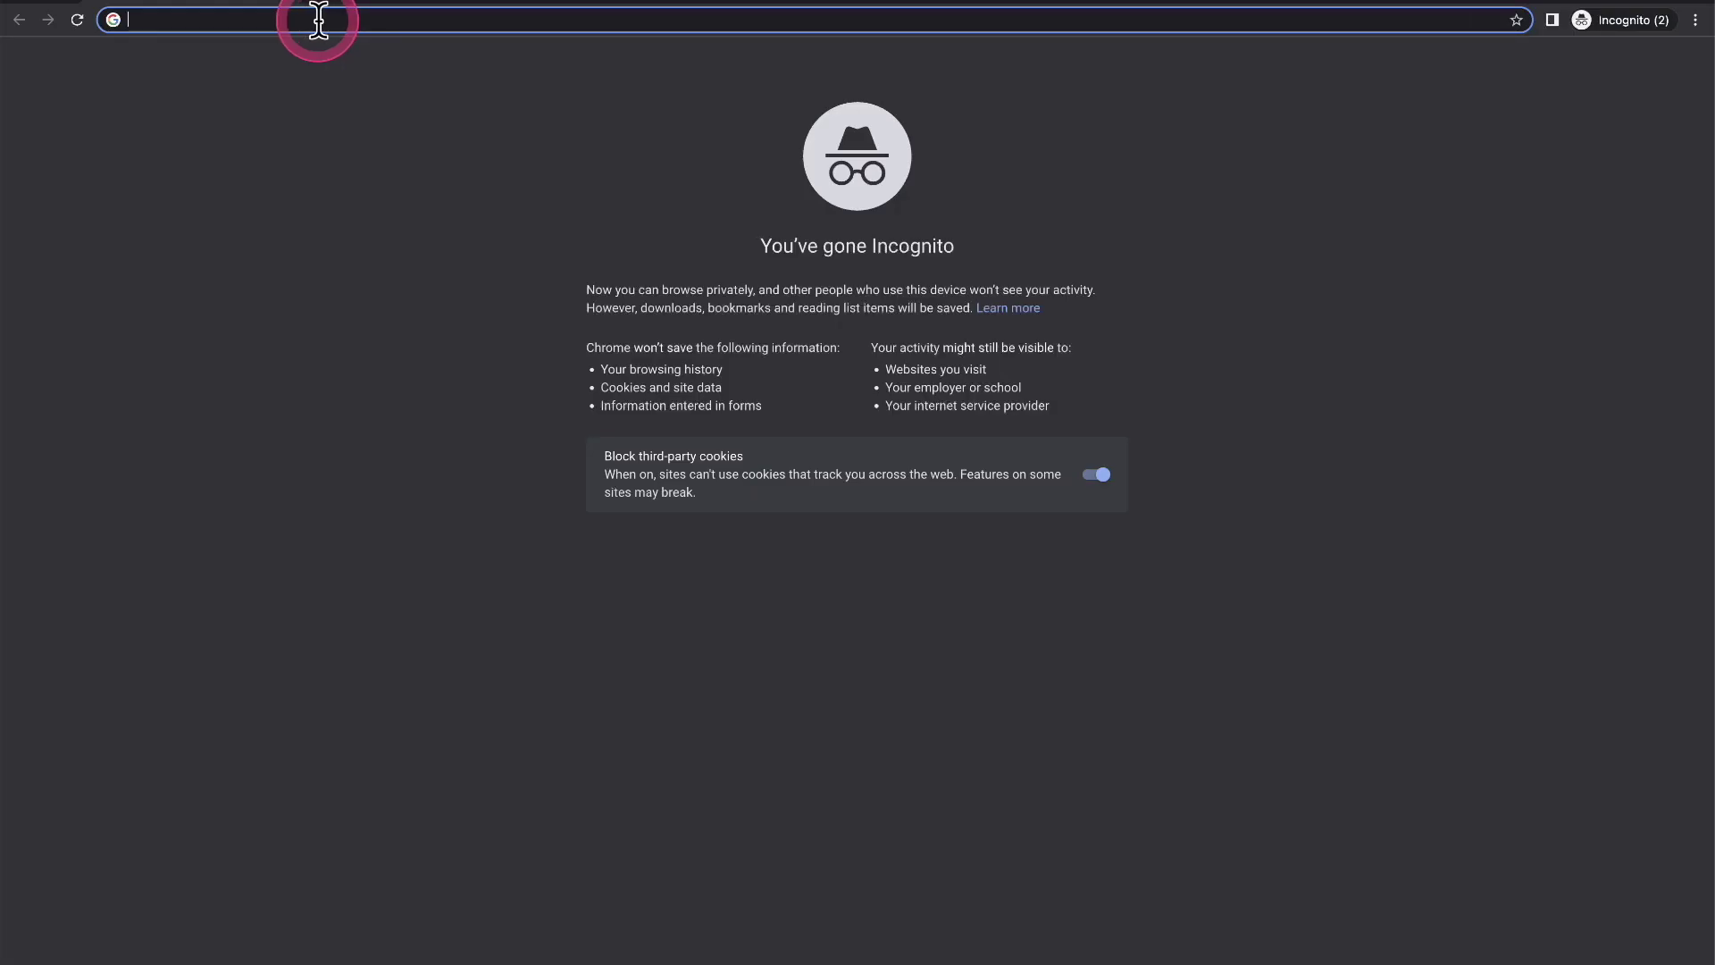
{"action": "type", "text": "https://surecrafted.makeawebsitetutorials.com/free-signup/"}
{"action": "key", "text": "Return"}
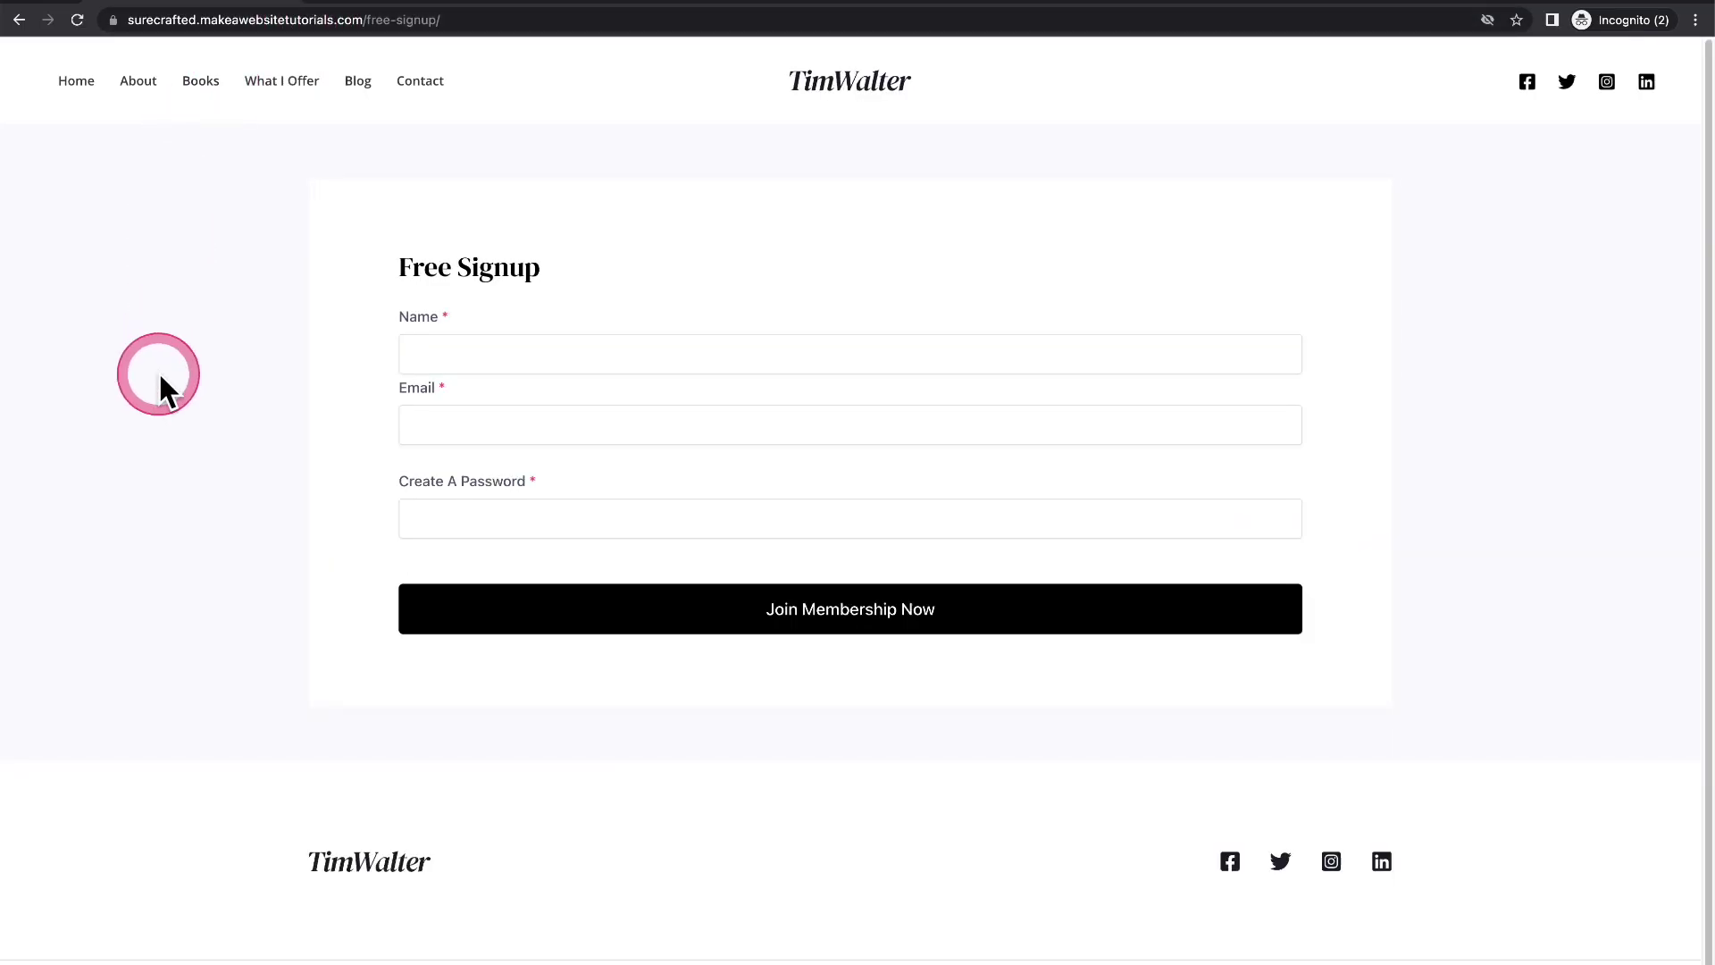
Fill in a test name, e-mail and password, then submit Join Membership Now
{"action": "left_click", "coordinate": [575, 347]}
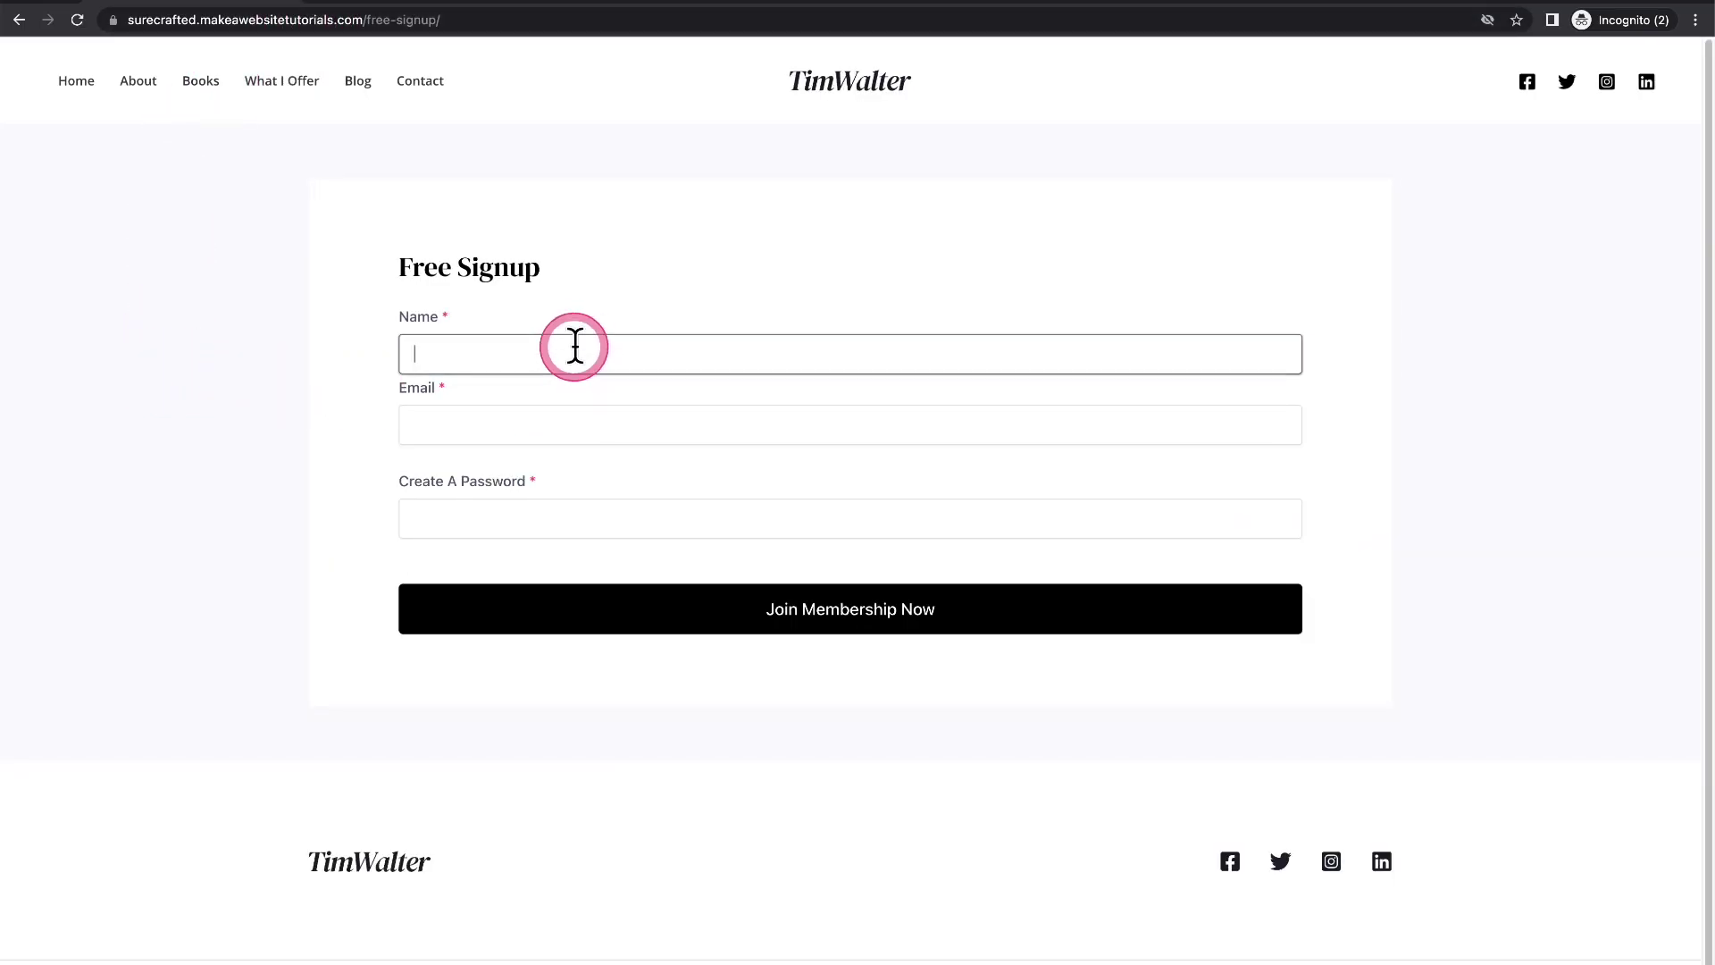
{"action": "left_click", "coordinate": [596, 439]}
{"action": "left_click", "coordinate": [597, 509]}
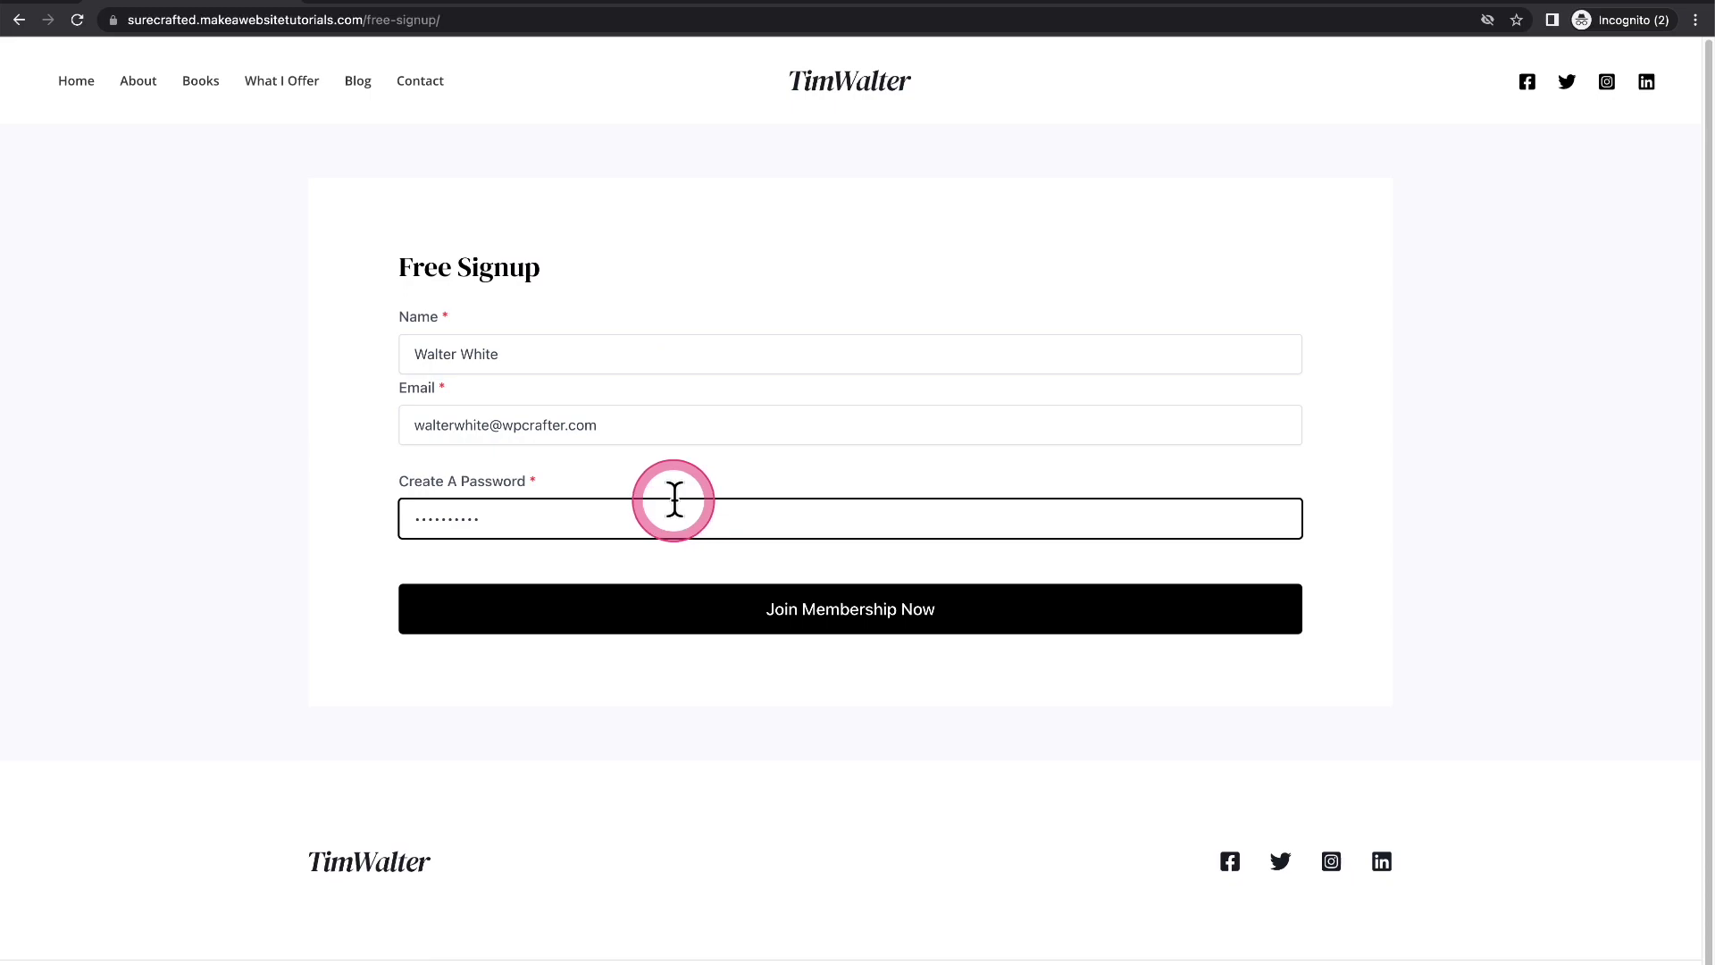
{"action": "left_click", "coordinate": [835, 625]}
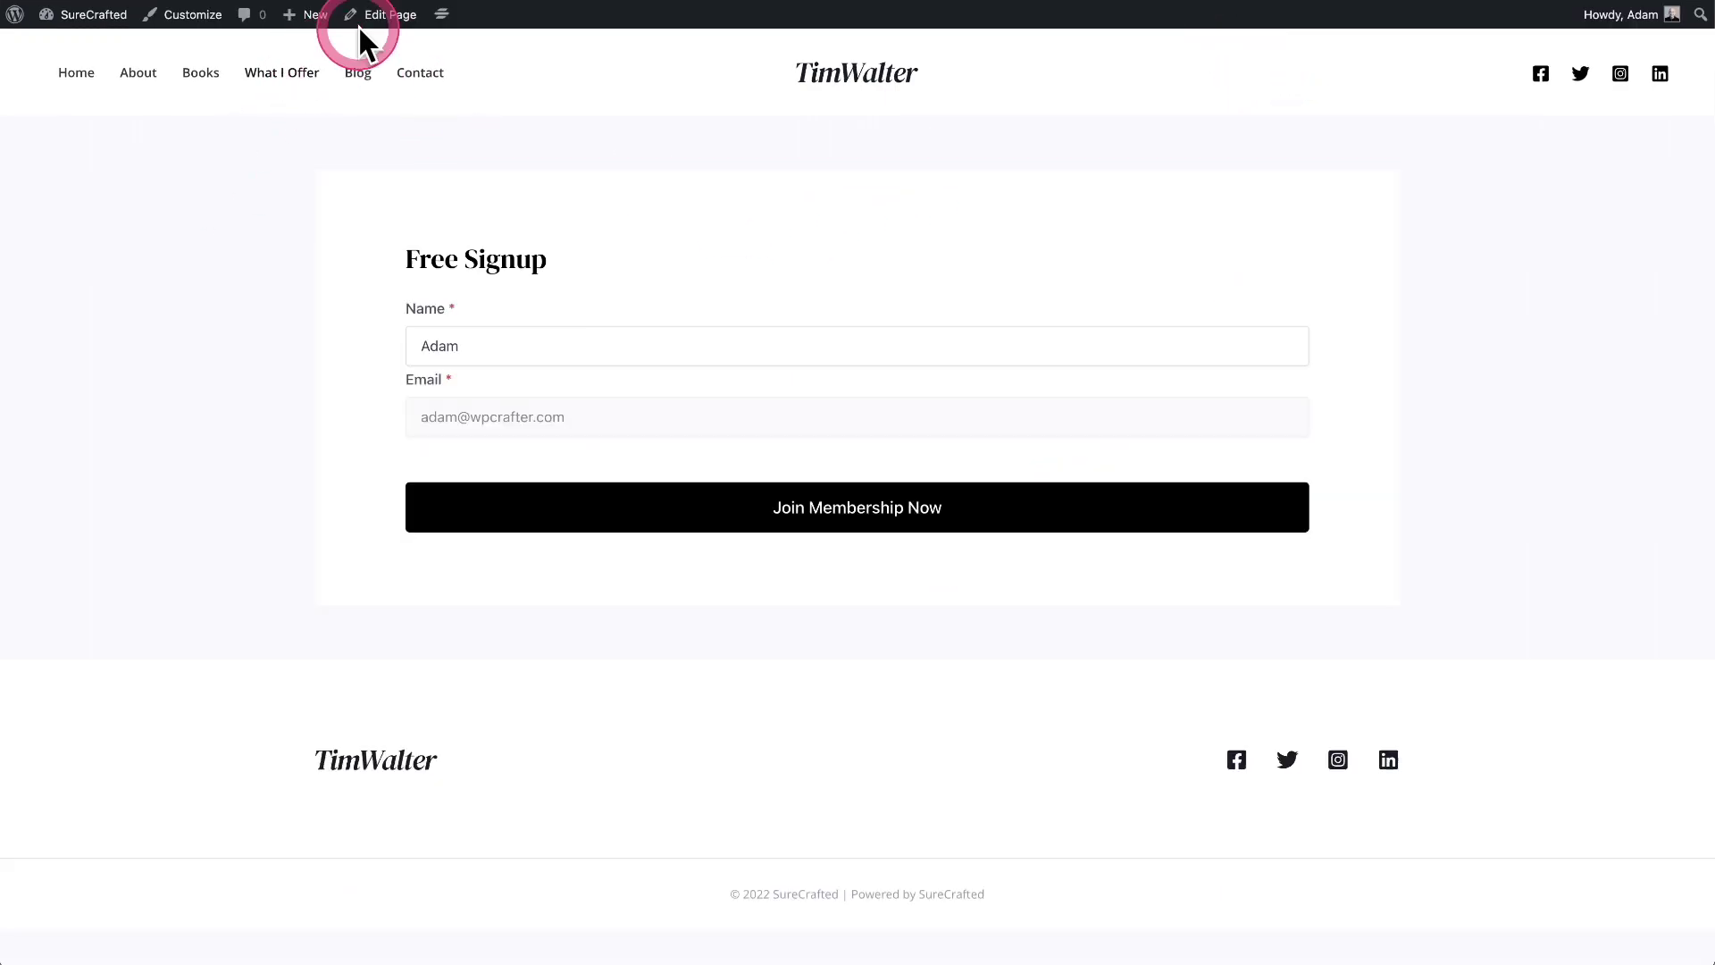
In the Free Signup page's Form block, toggle Custom Thank You Page on then off, and update the page
{"action": "left_click", "coordinate": [360, 30]}
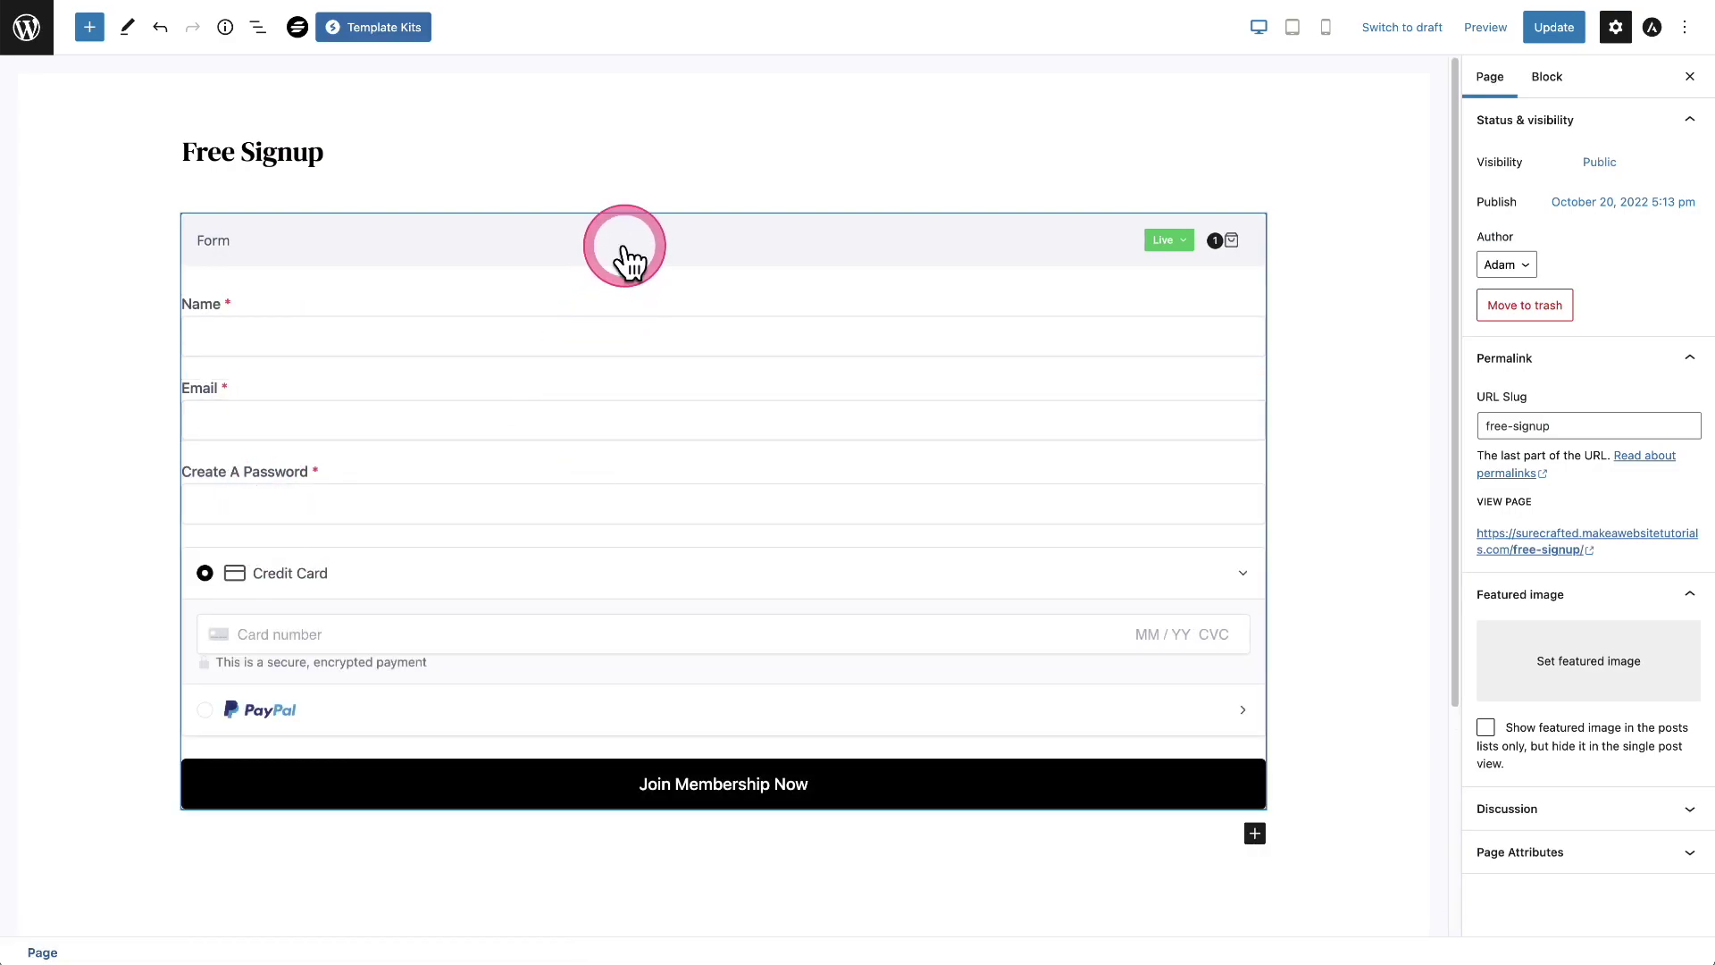
{"action": "left_click", "coordinate": [625, 259]}
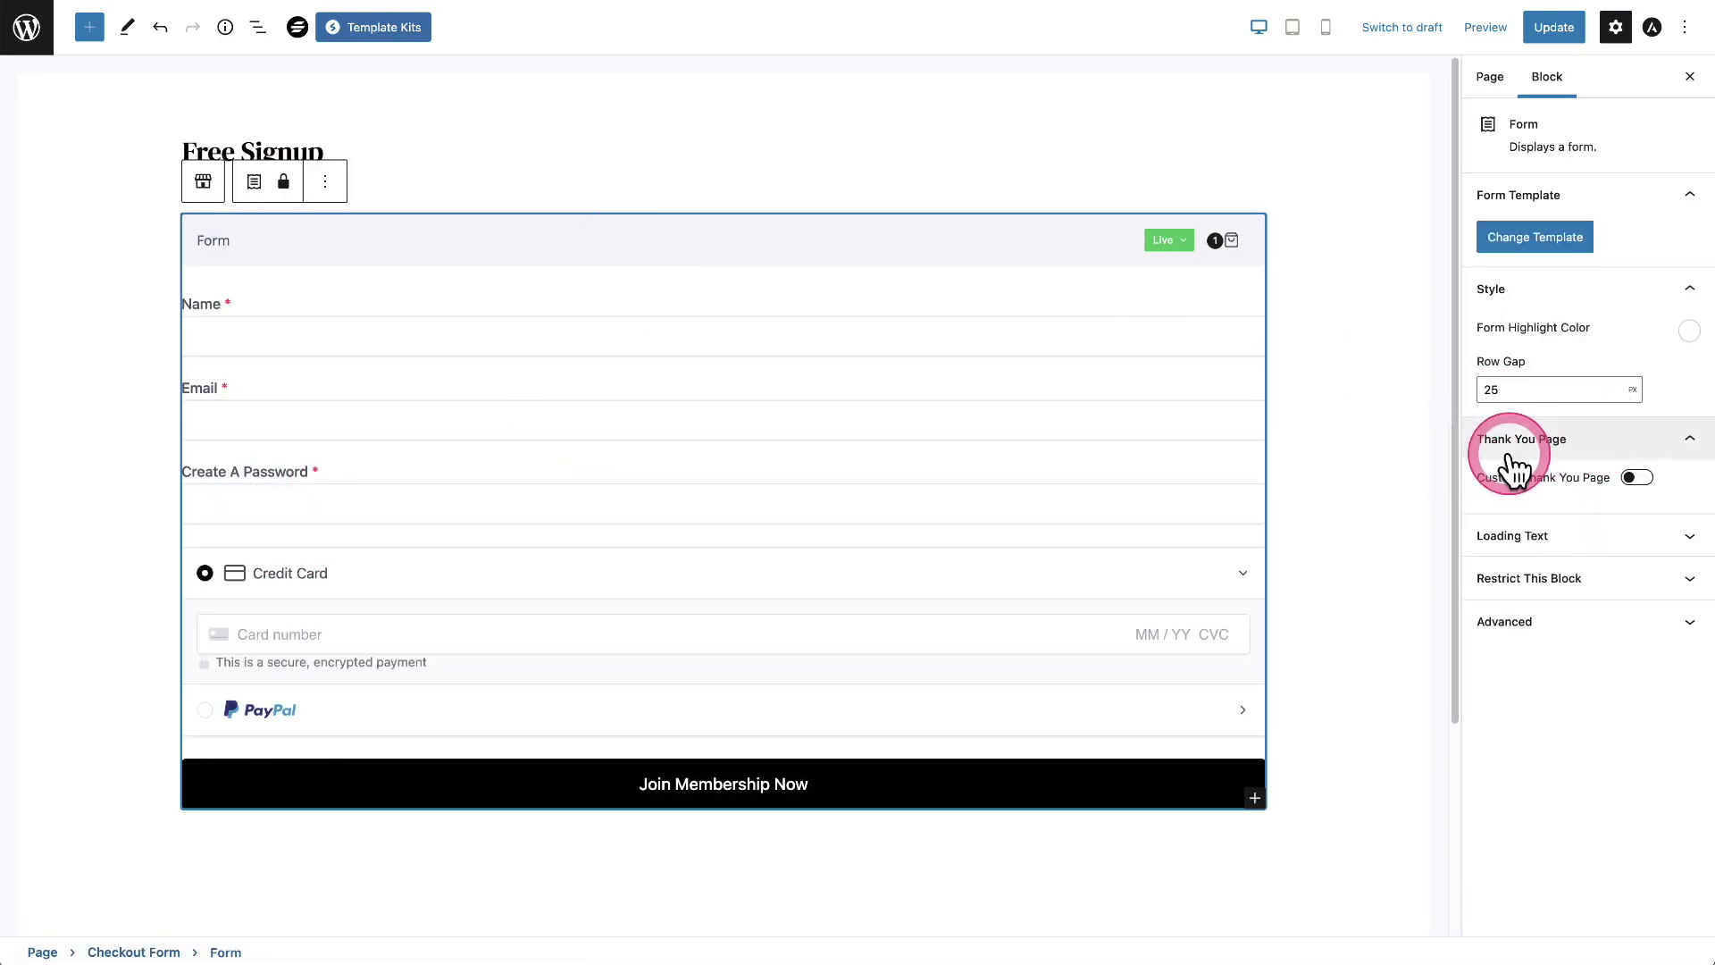
{"action": "left_click", "coordinate": [1648, 481]}
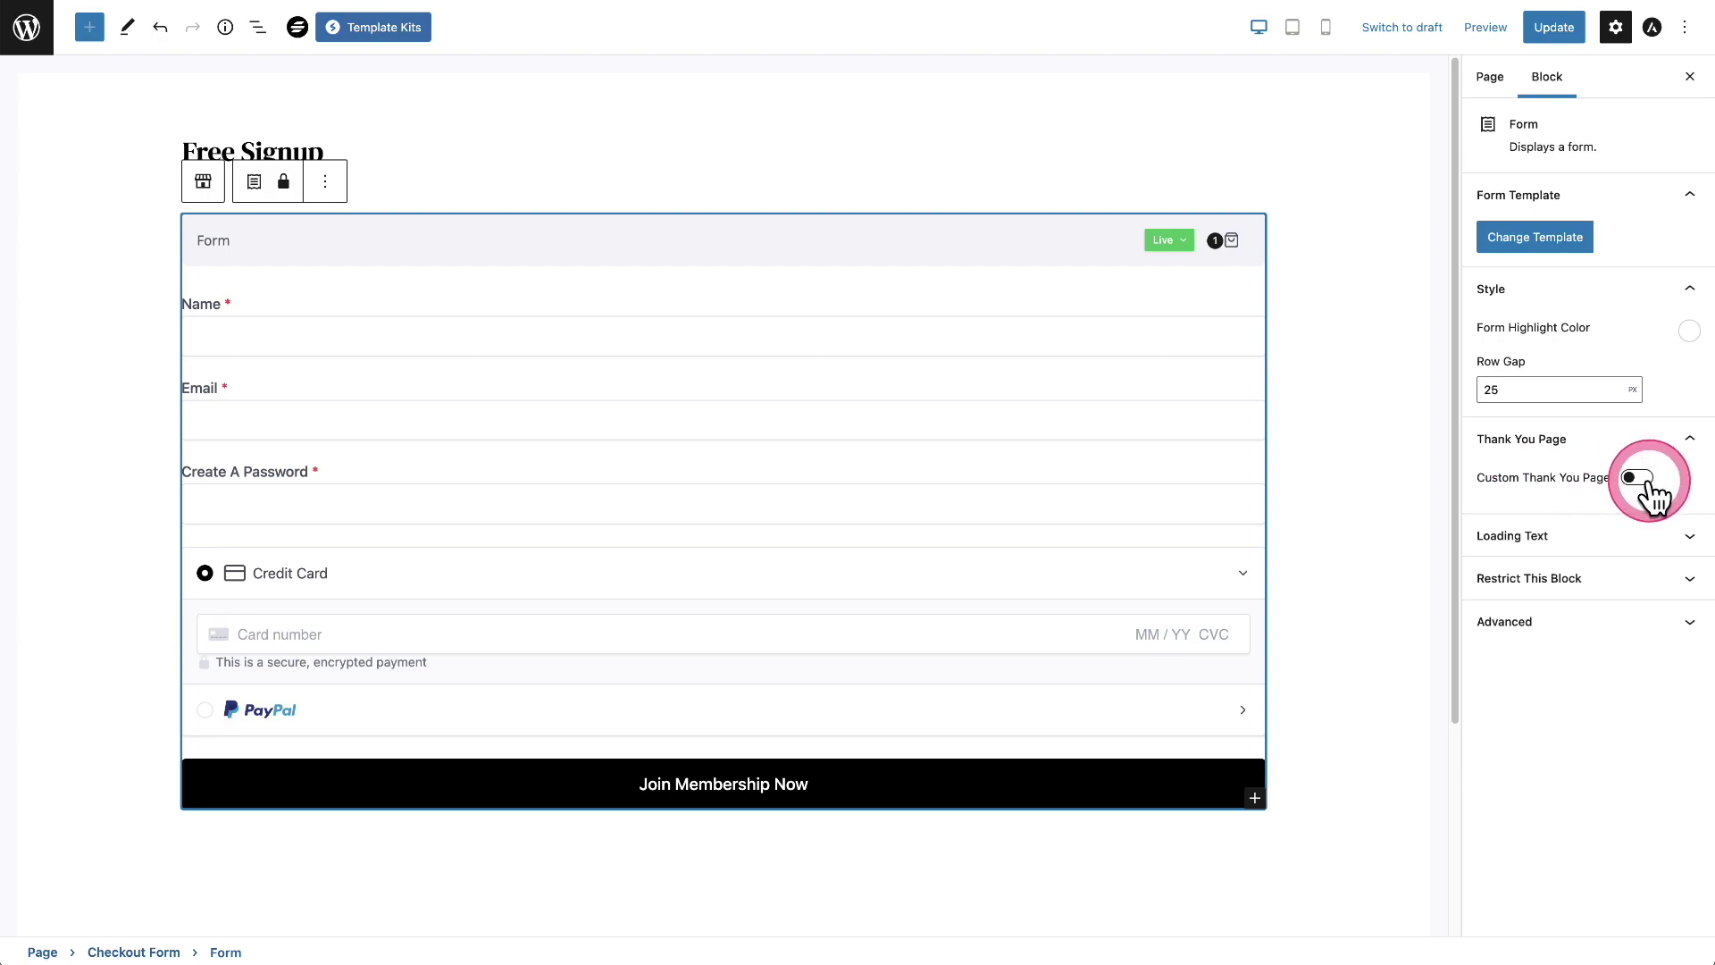
{"action": "left_click", "coordinate": [1642, 479]}
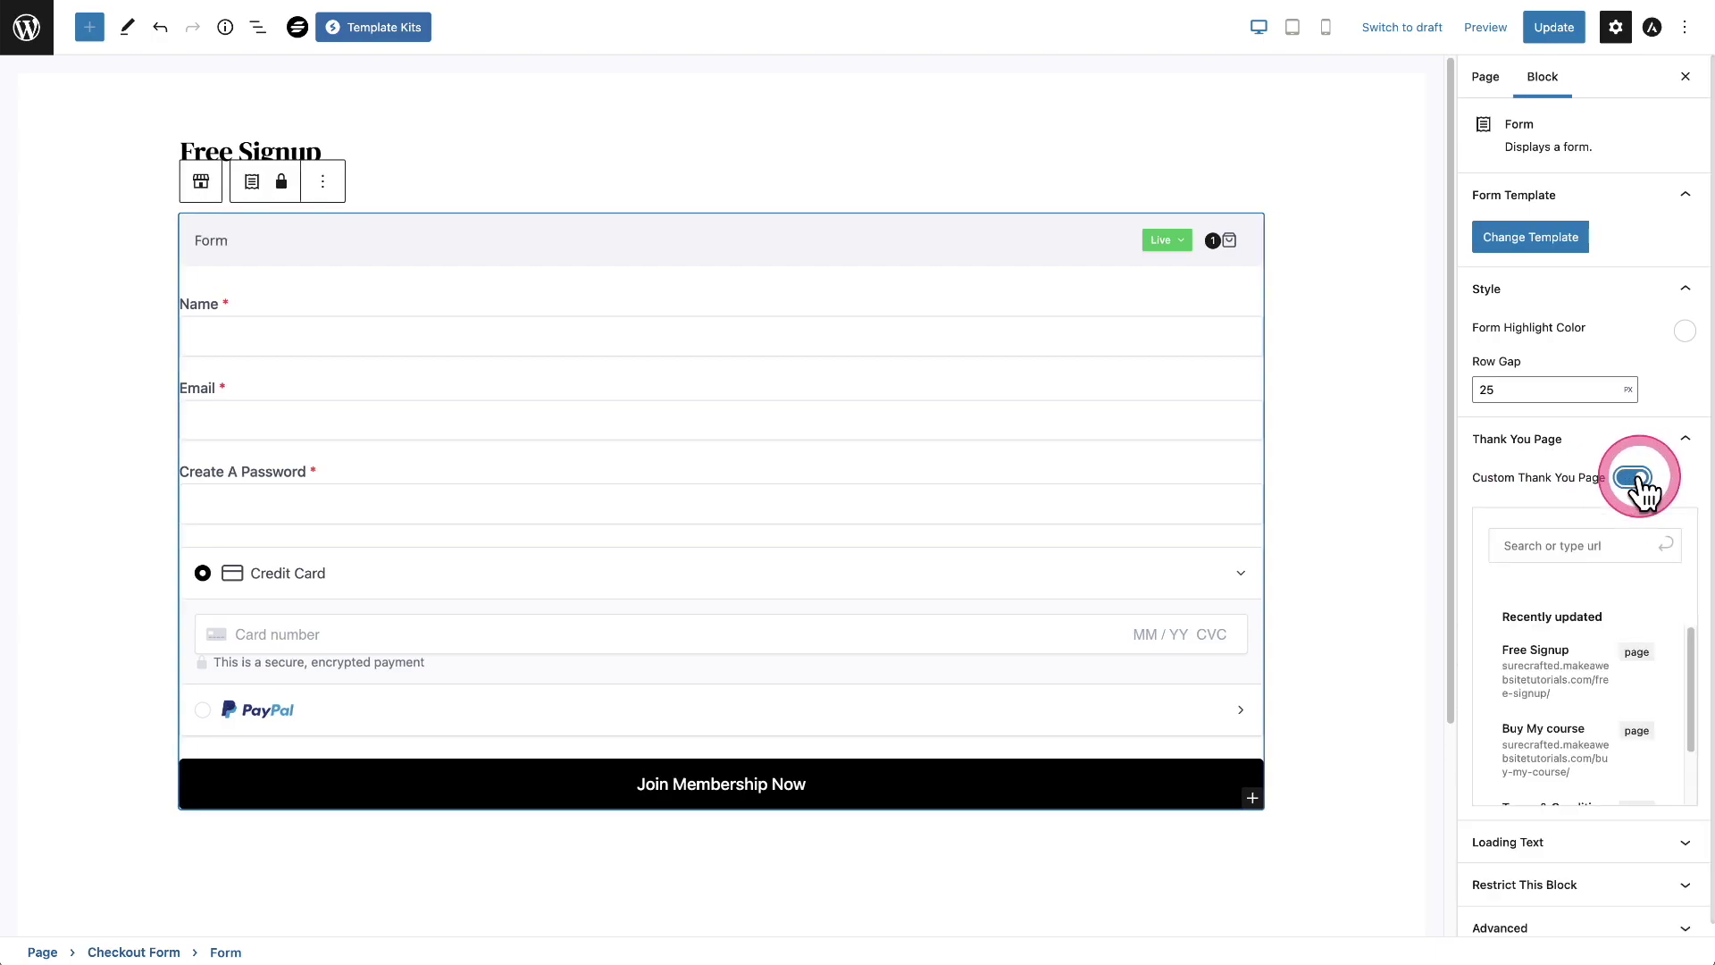
{"action": "left_click", "coordinate": [1565, 544]}
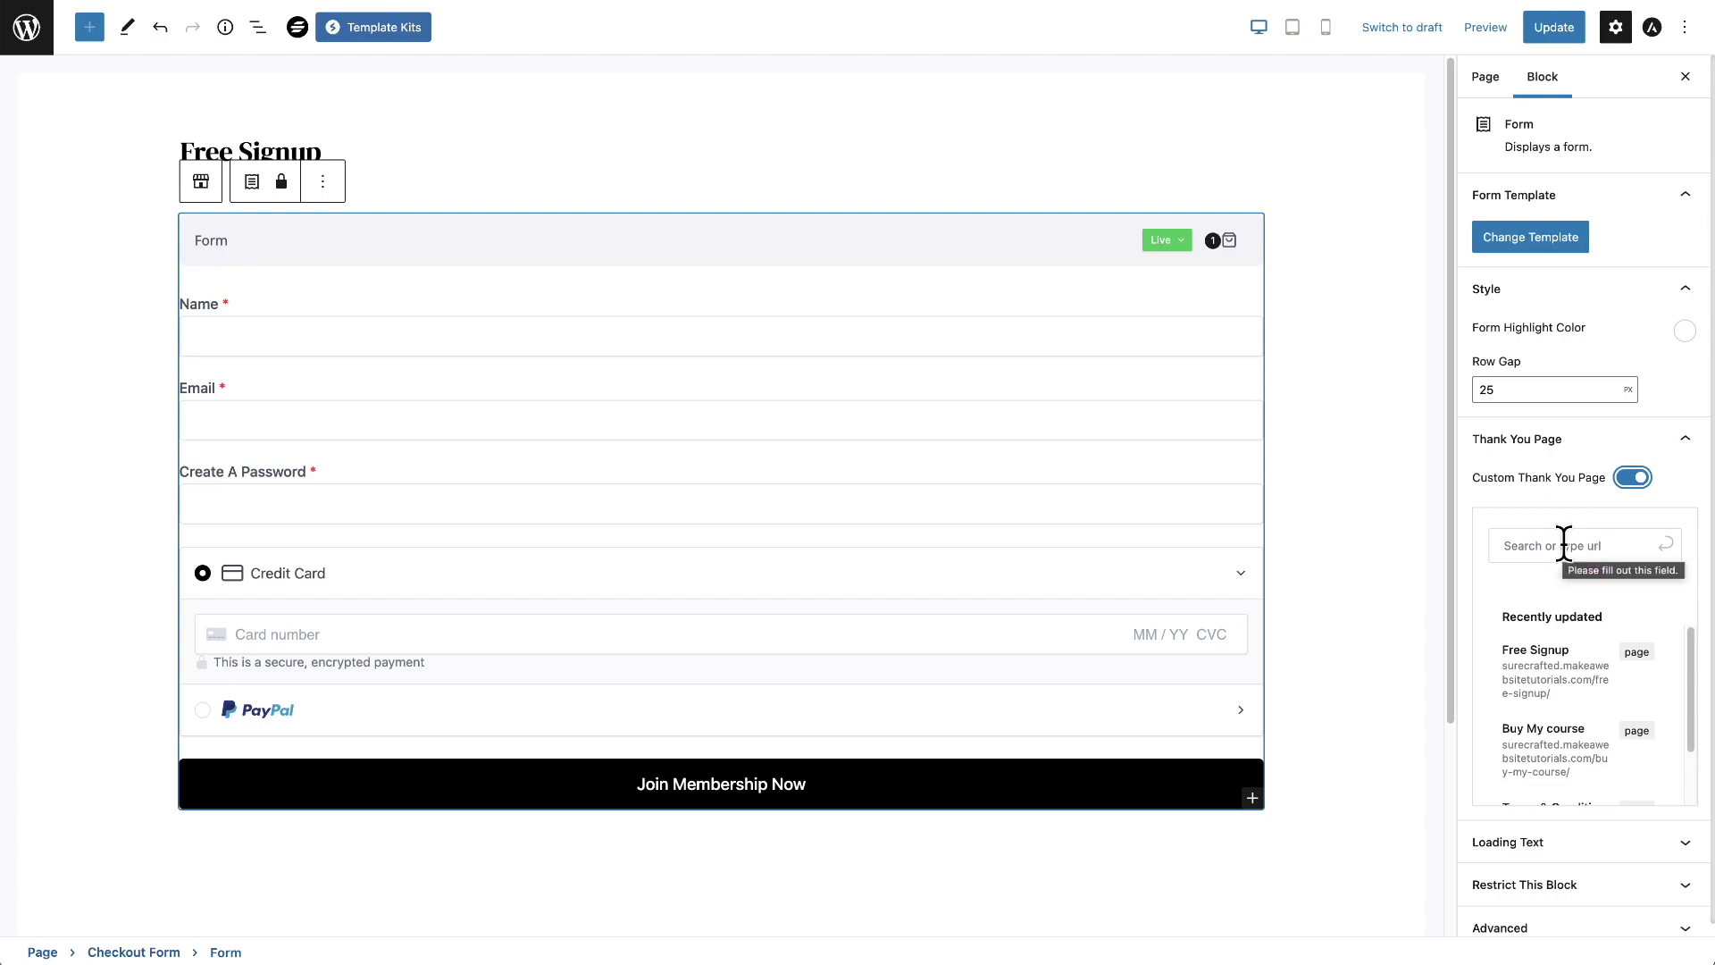
{"action": "left_click", "coordinate": [1563, 545]}
{"action": "left_click", "coordinate": [1634, 478]}
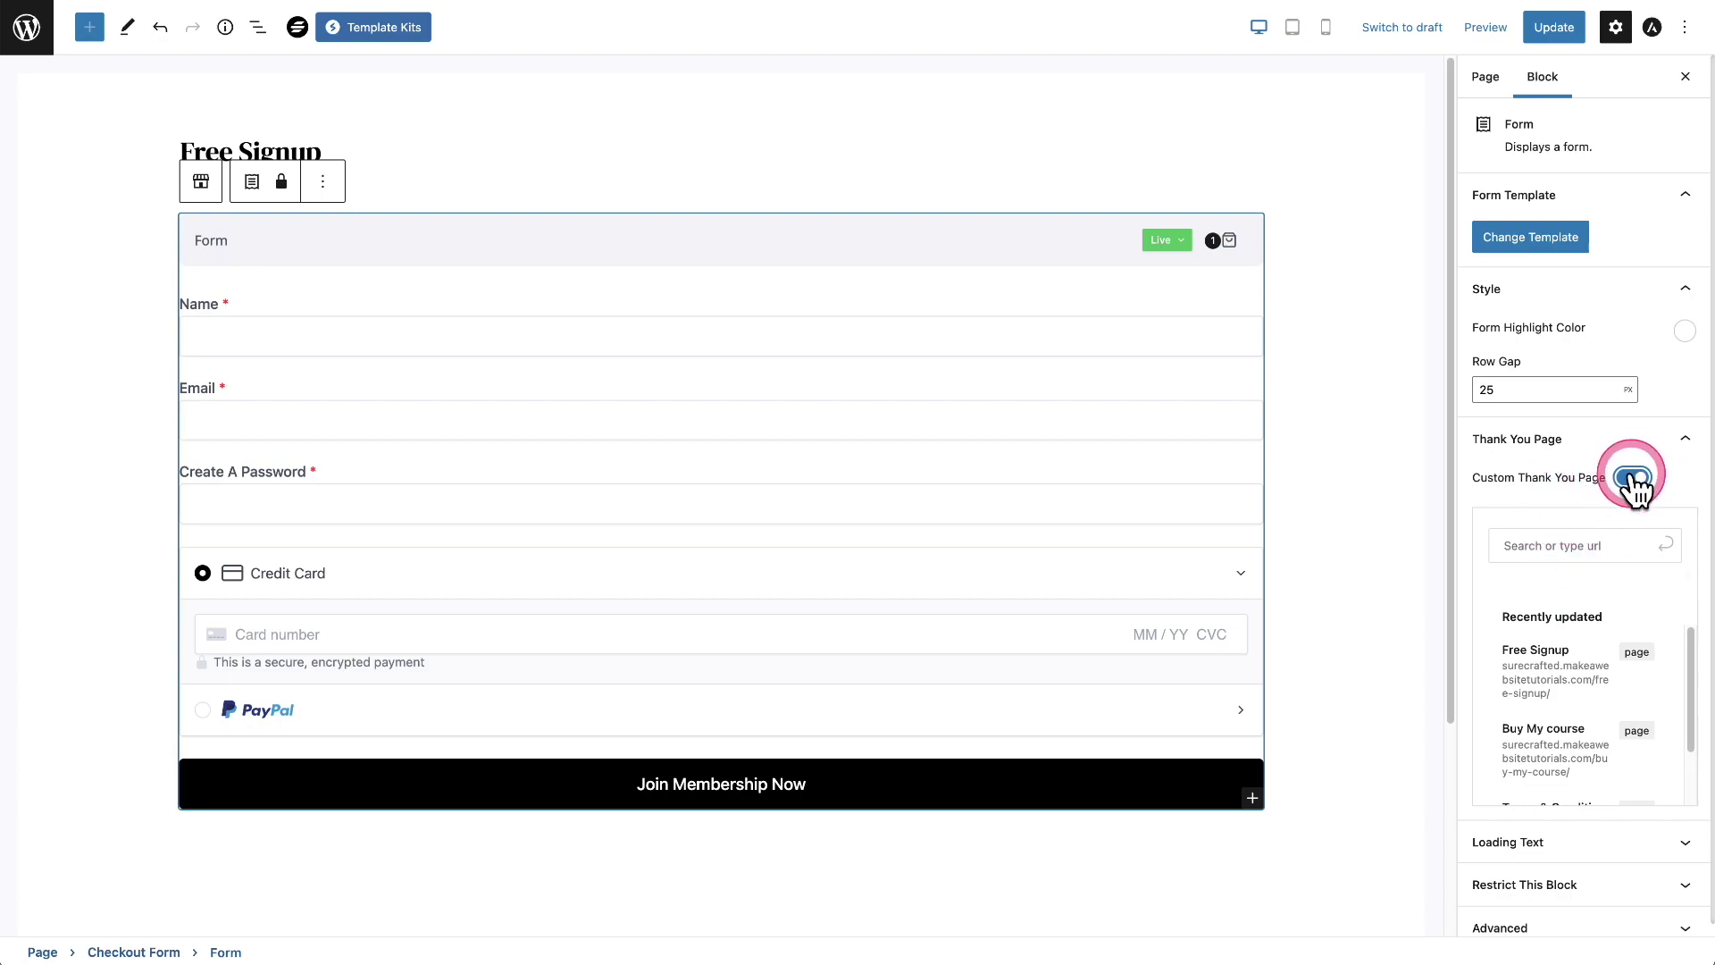
{"action": "left_click", "coordinate": [1518, 466]}
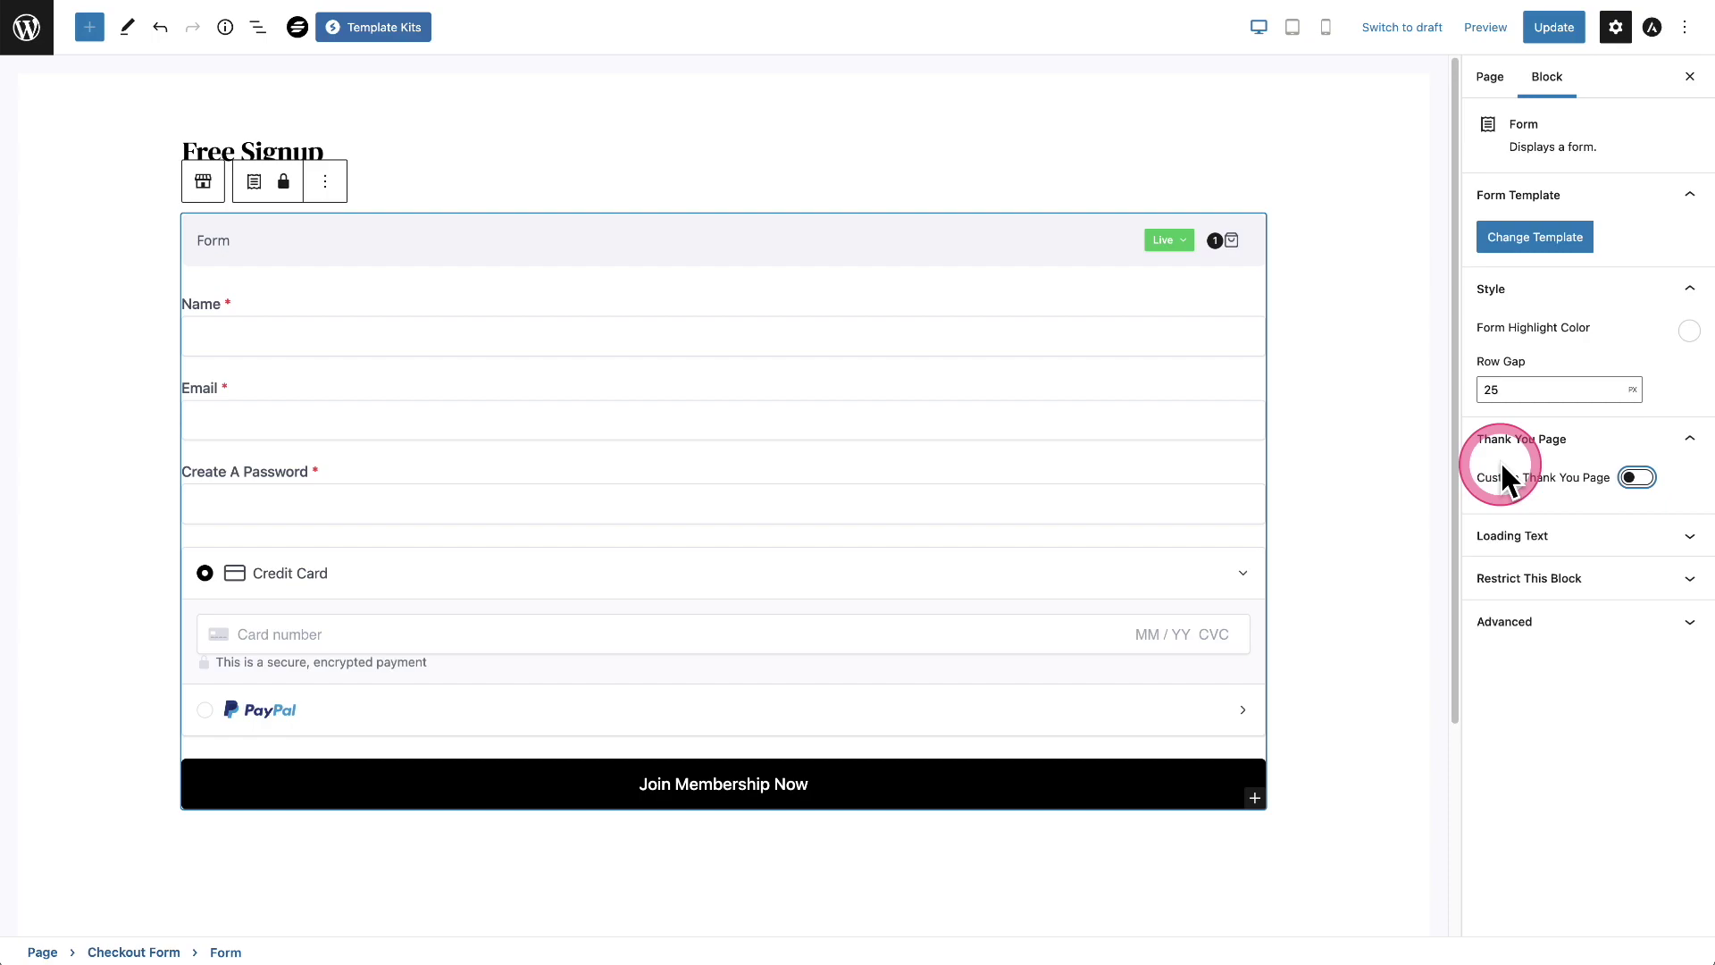
{"action": "left_click", "coordinate": [1571, 475]}
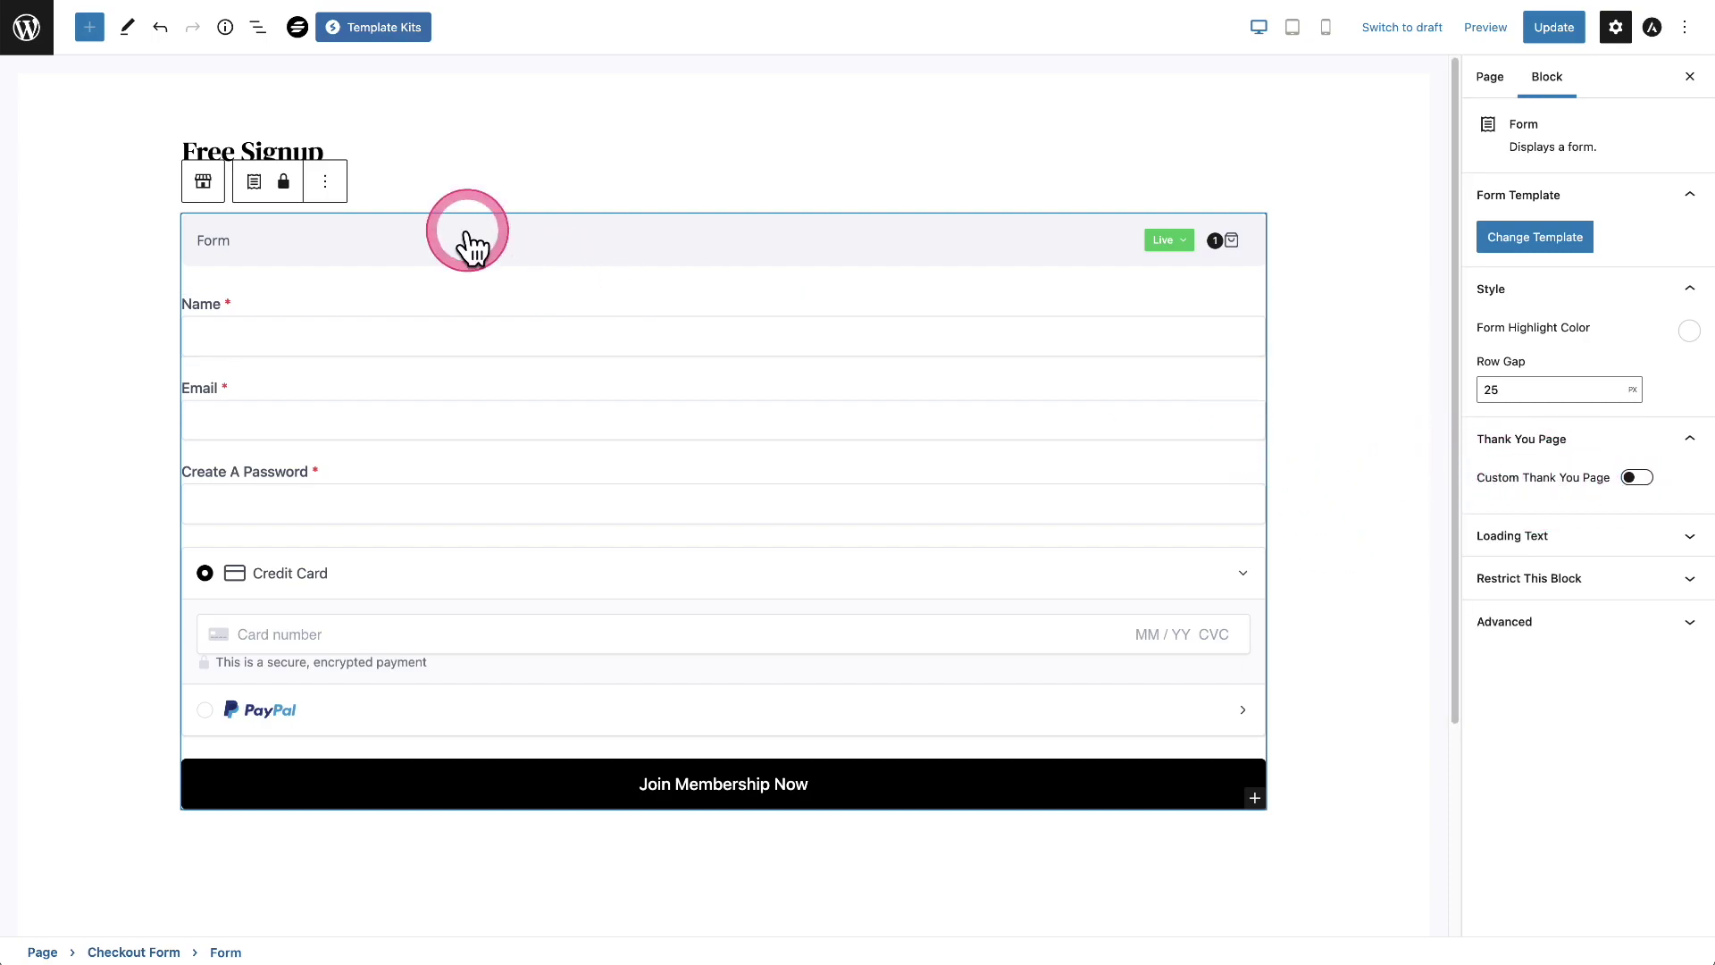
{"action": "left_click", "coordinate": [1554, 27]}
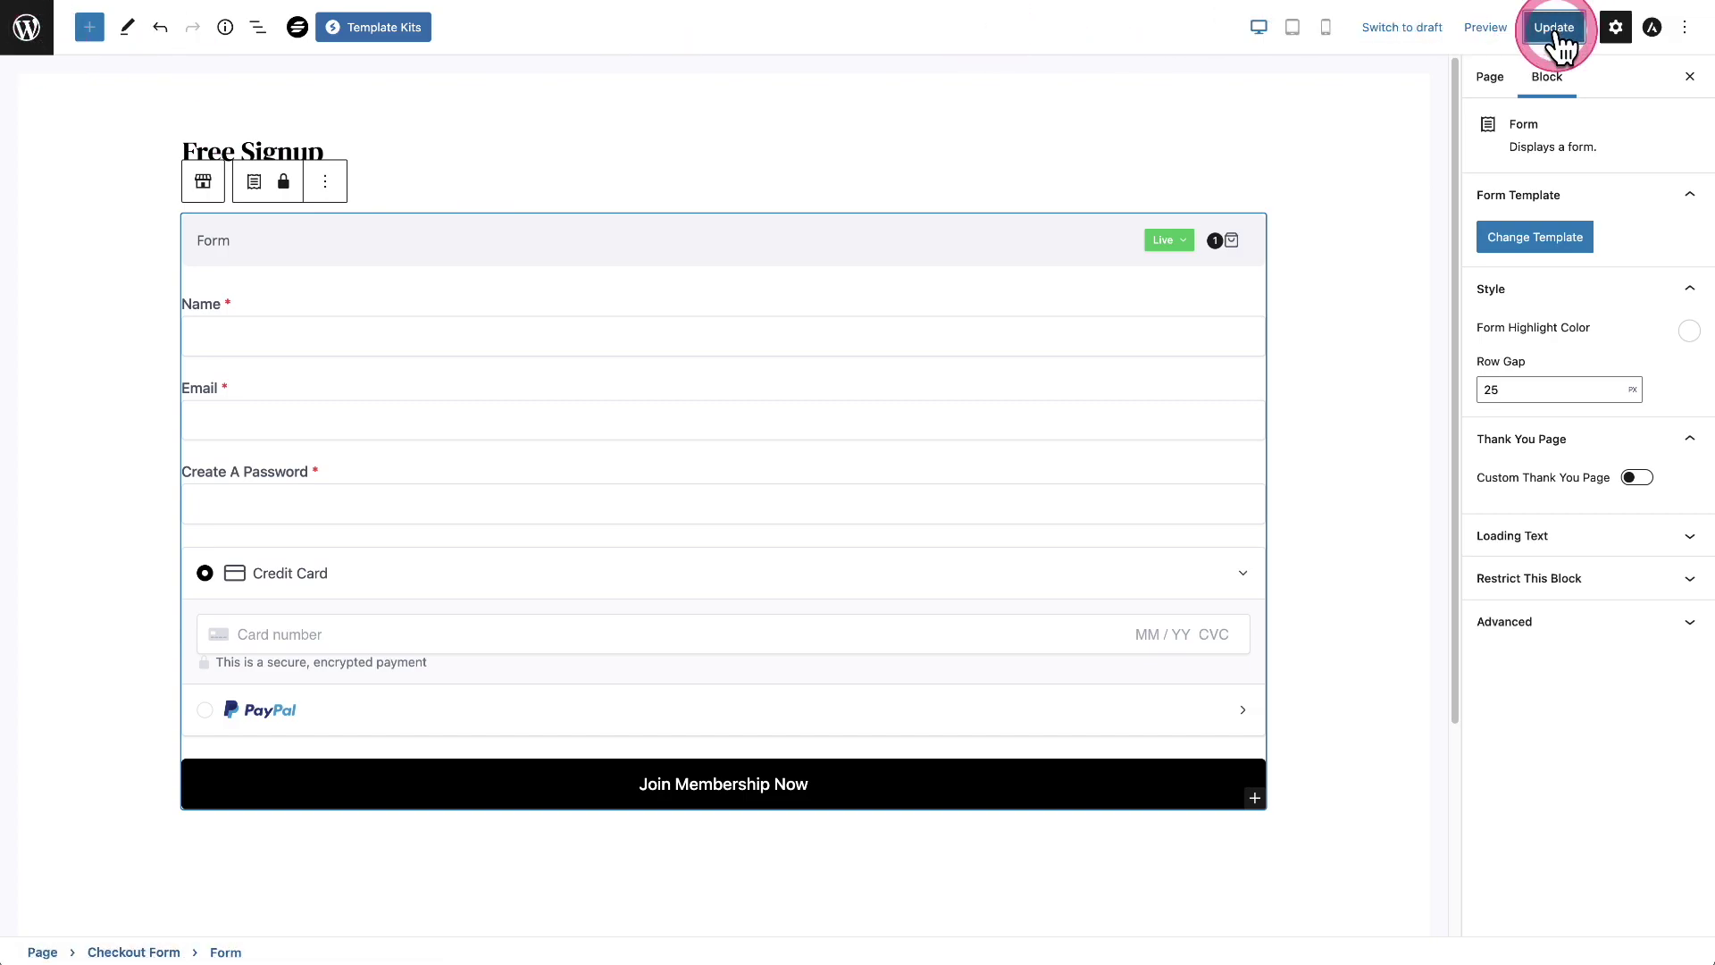
Leave the block editor and view Users > All Users, listing the new VIP Members signup
{"action": "left_click", "coordinate": [34, 35]}
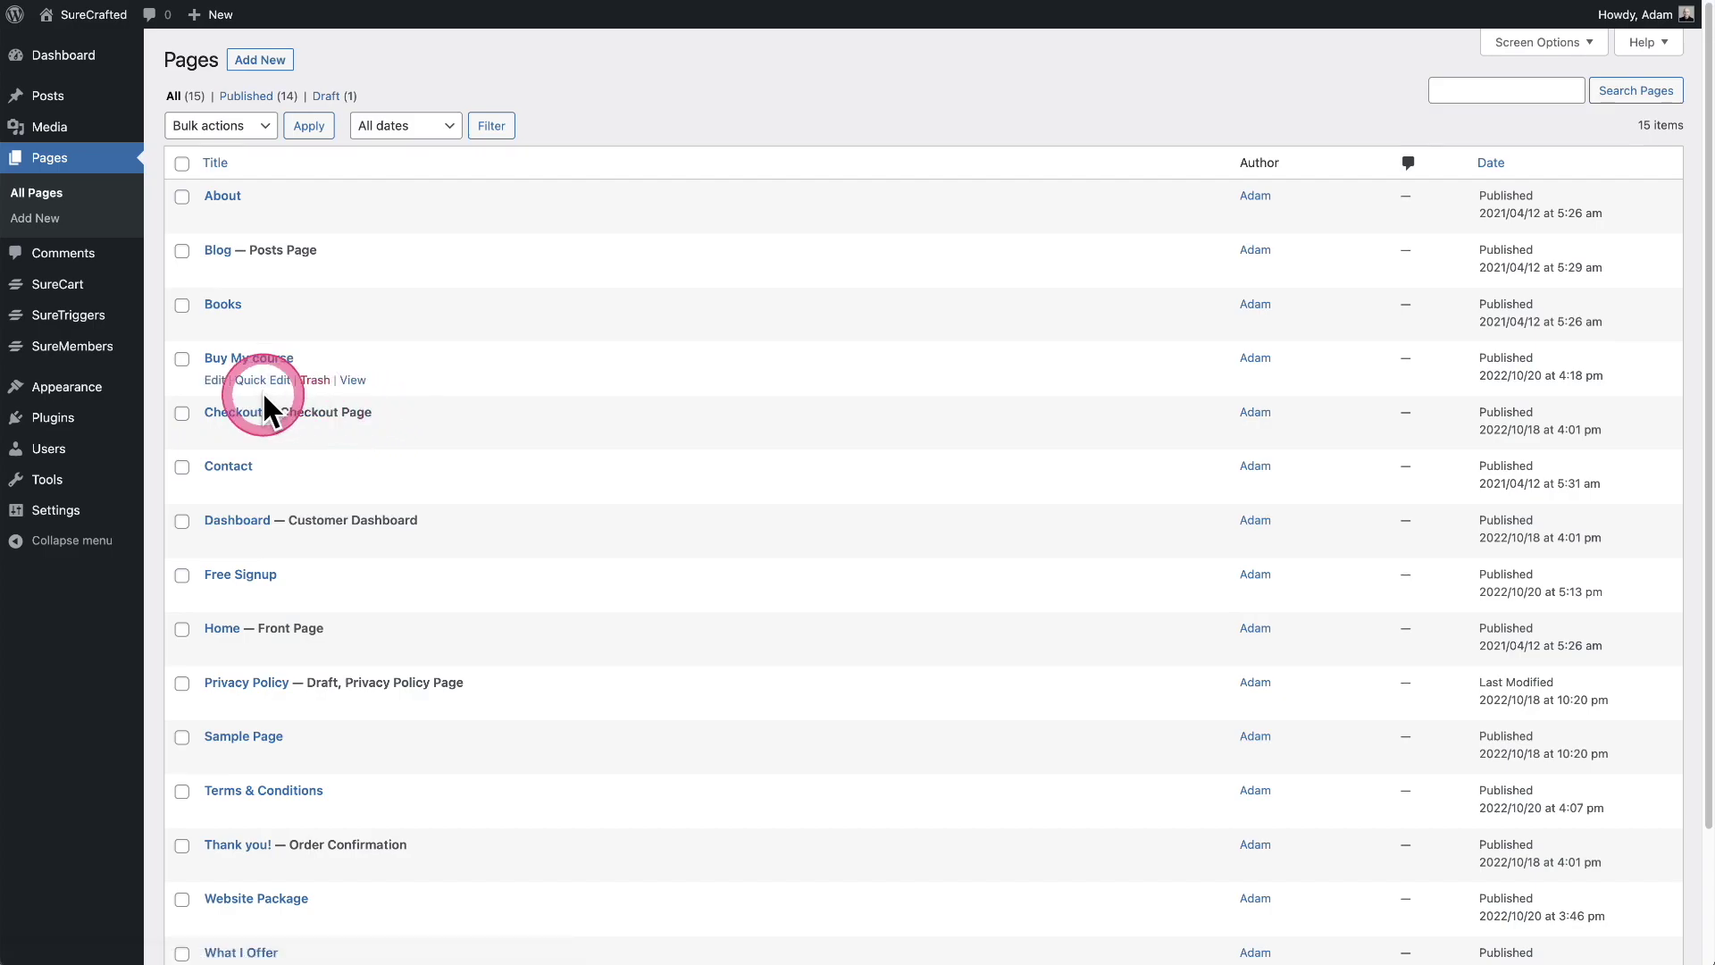
{"action": "left_click", "coordinate": [293, 434]}
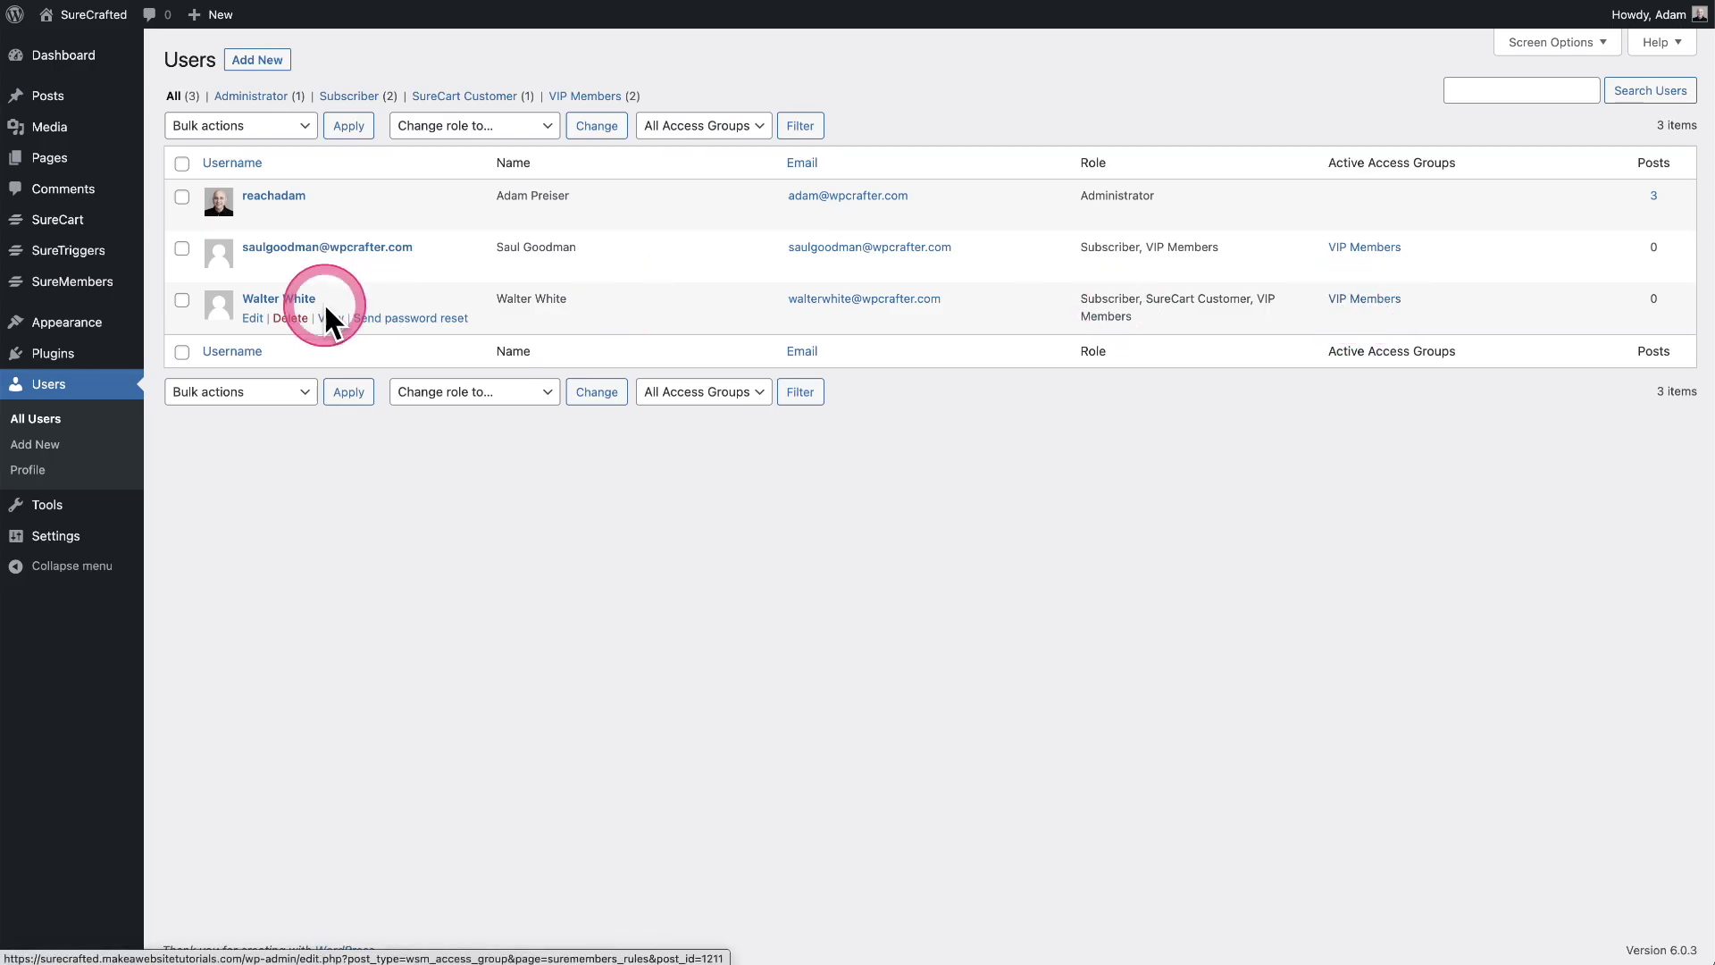
Open the test signup user's profile and check its VIP Members access group is active
{"action": "left_click", "coordinate": [298, 302]}
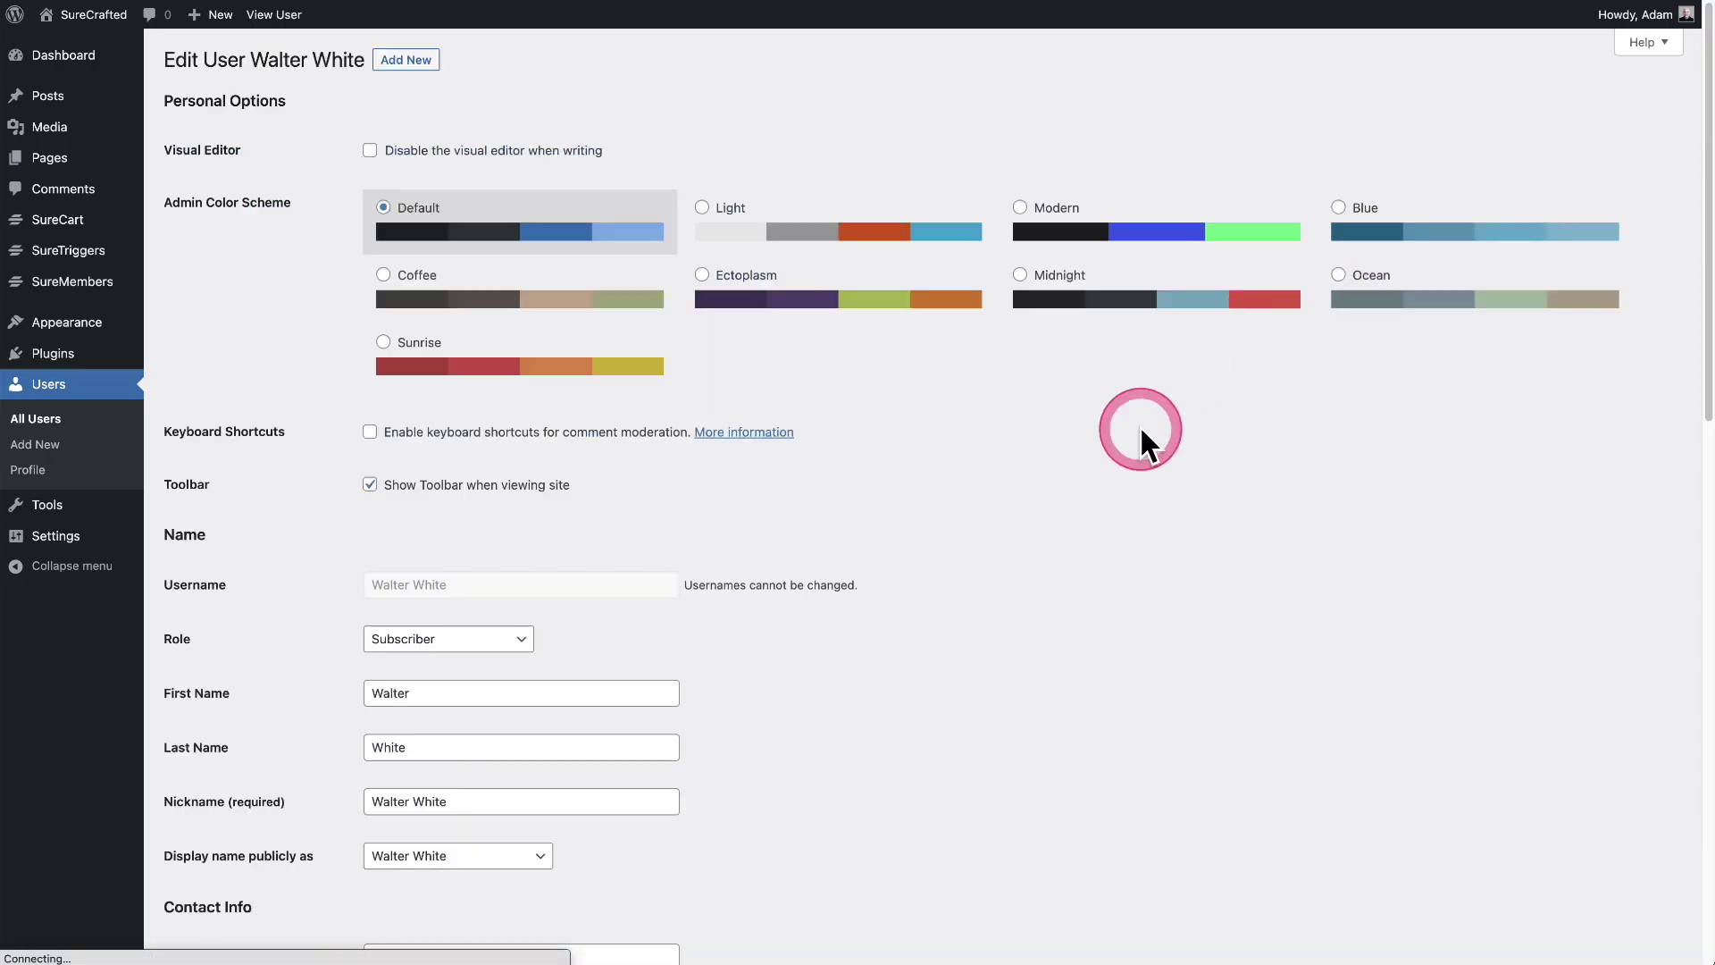
{"action": "scroll", "coordinate": [1161, 536], "scroll_direction": "down", "scroll_amount": 15}
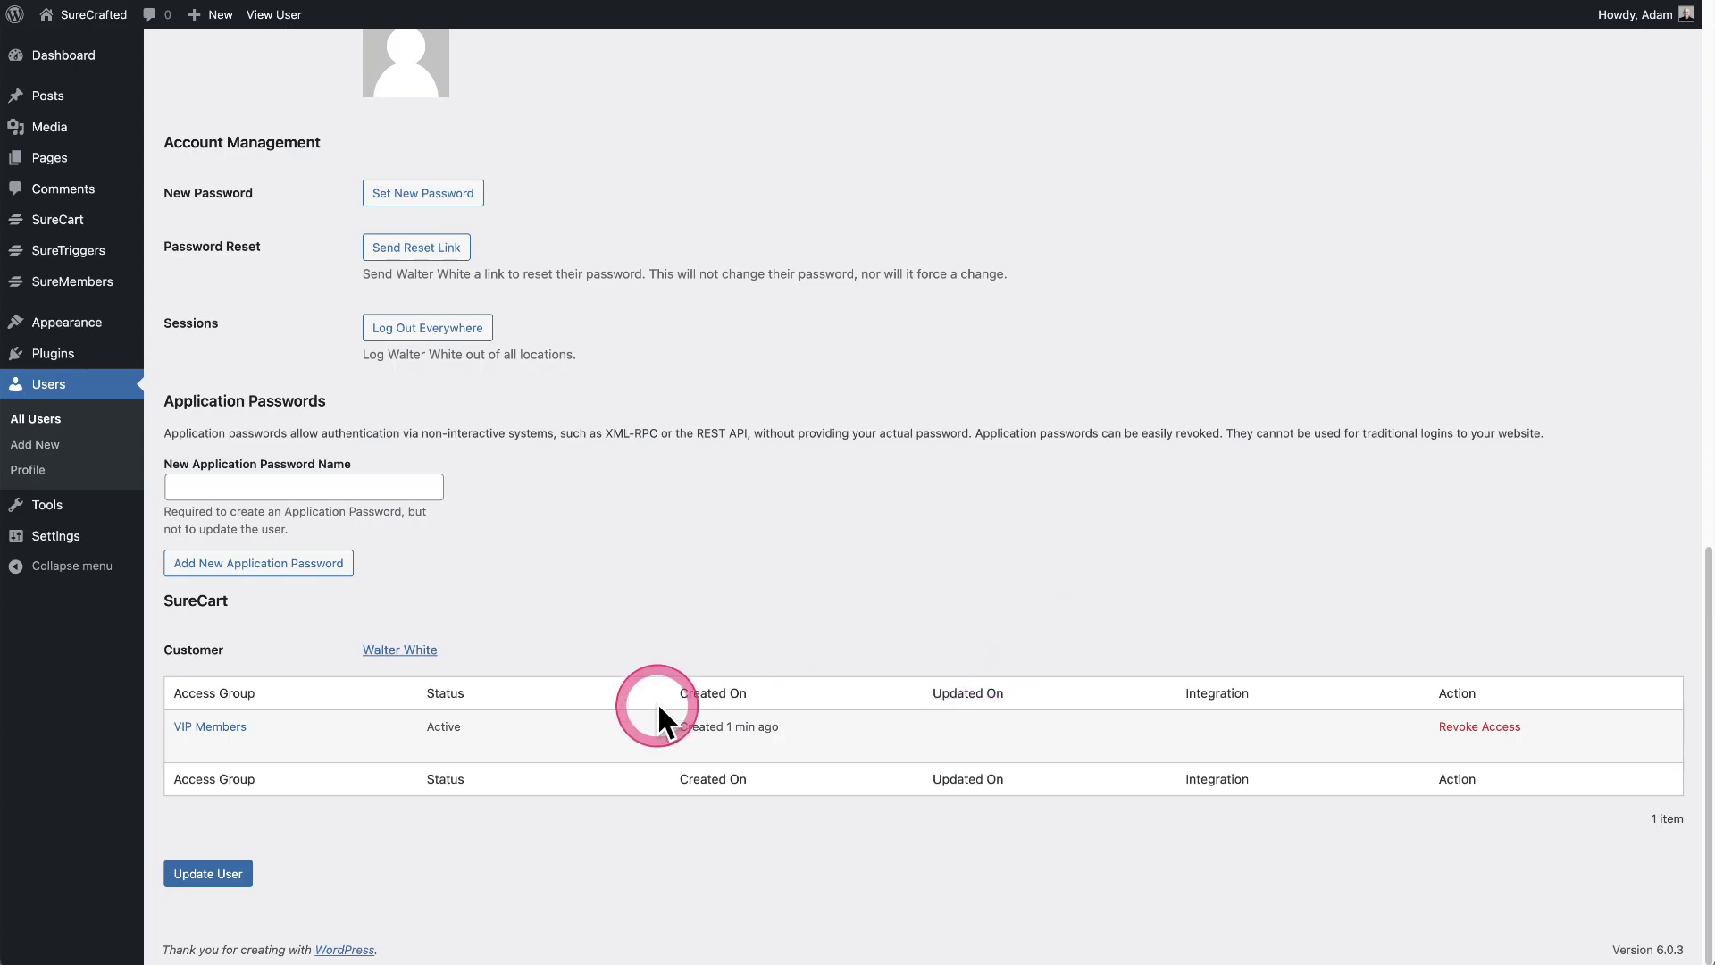